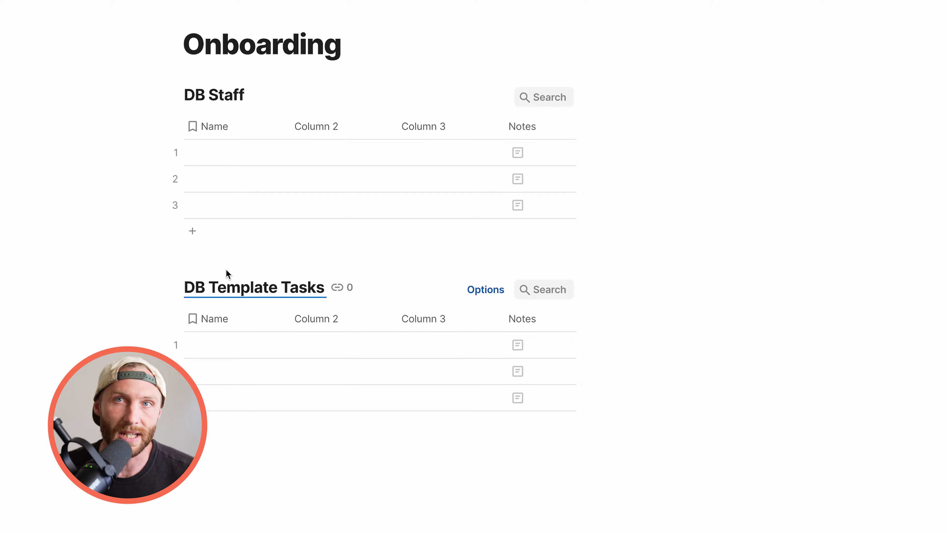
Insert a new table below DB Template Tasks and name it DB Actual Tasks.
drag(250, 342, 453, 386)
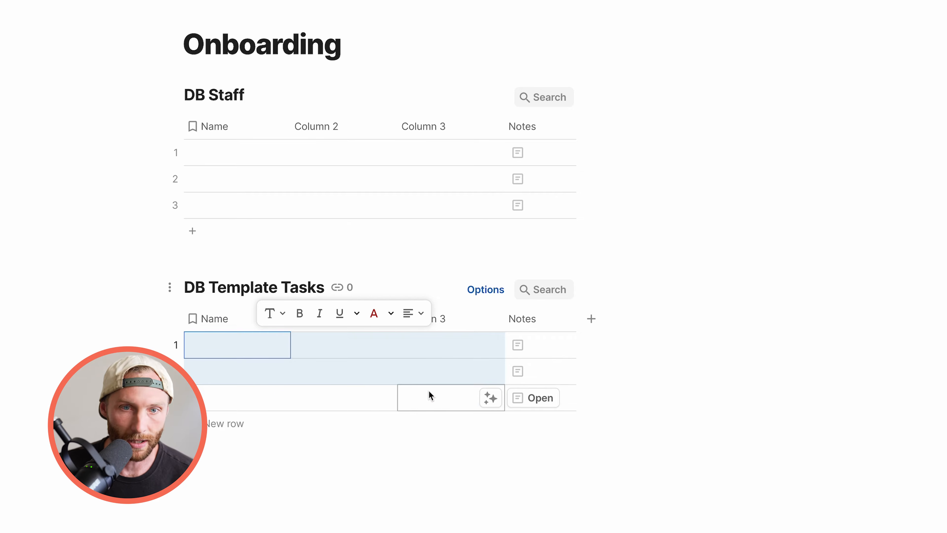
click(284, 472)
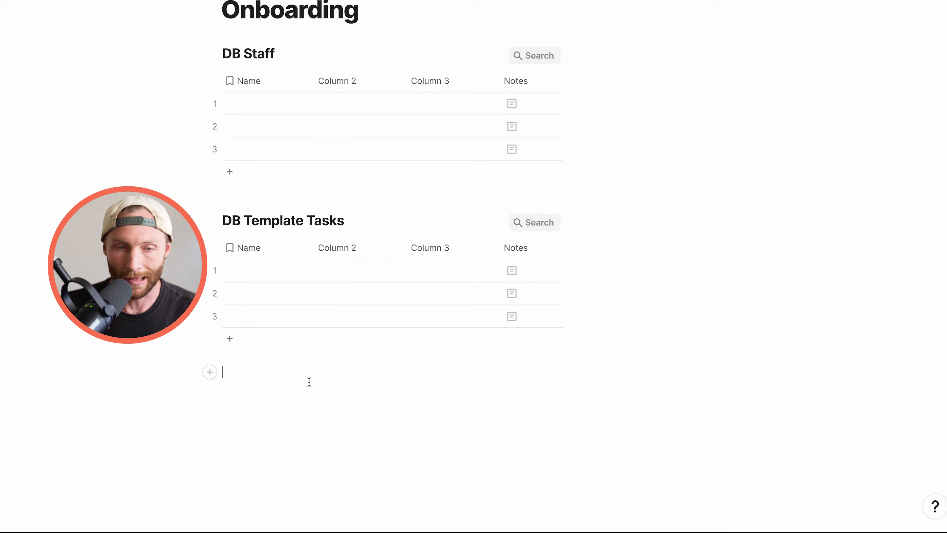
text(/)
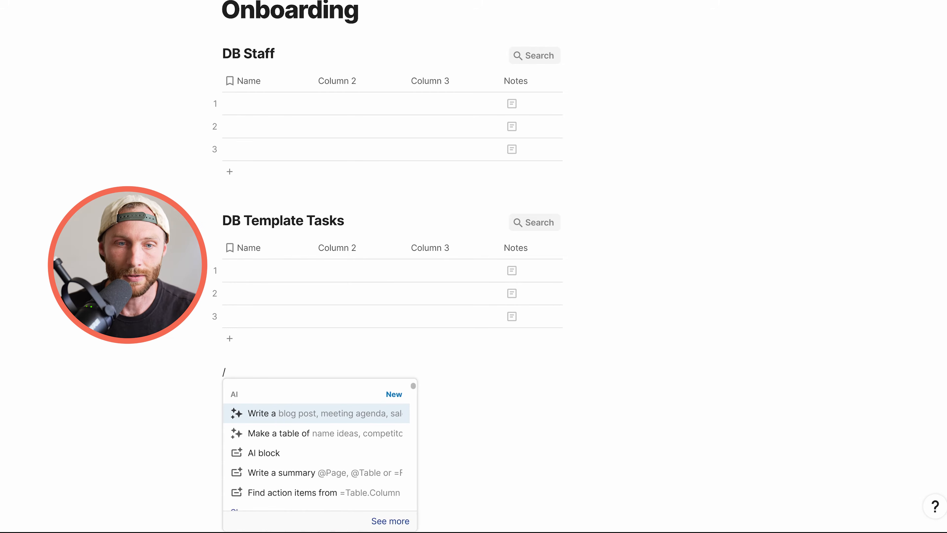
text(tab)
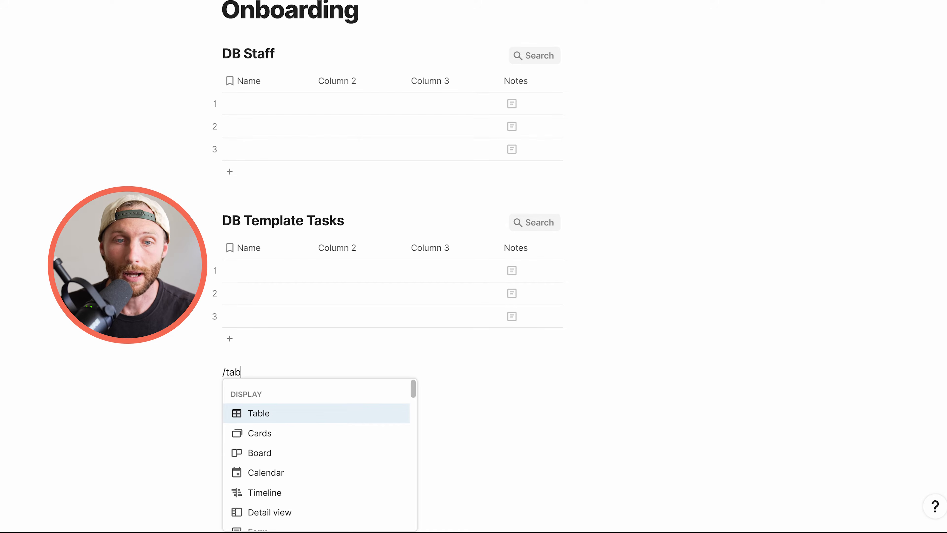
key(Return)
key(Return)
text(DB Actual Tasks)
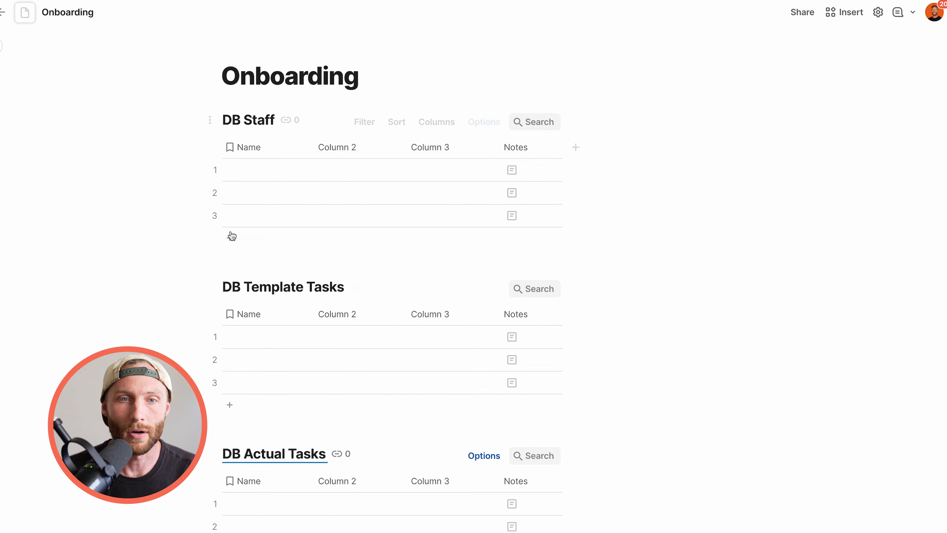
Fill the three rows of the DB Staff table's Name column with staff first names.
click(261, 169)
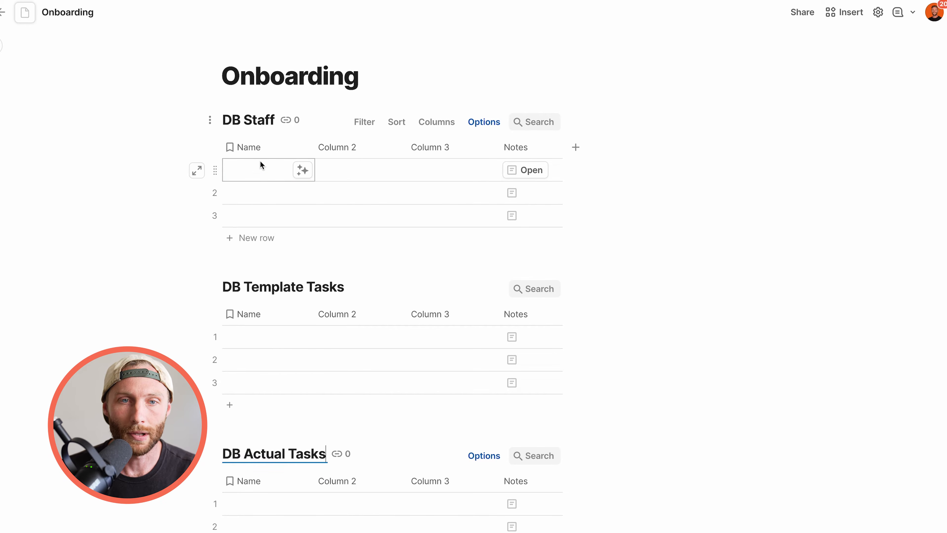
text(John)
key(Return)
text(Susie)
key(BackSpace)
text(sie)
key(Return)
text(Sam)
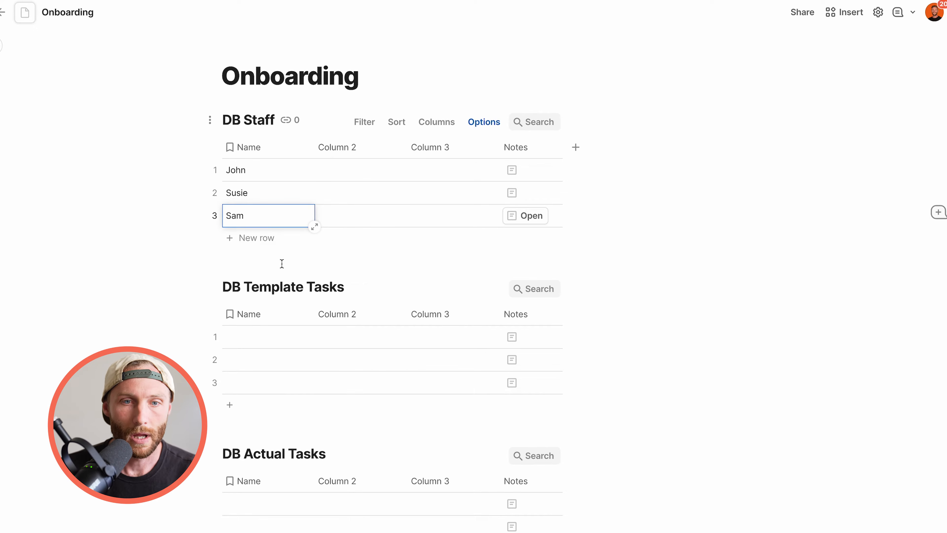
click(275, 338)
click(287, 378)
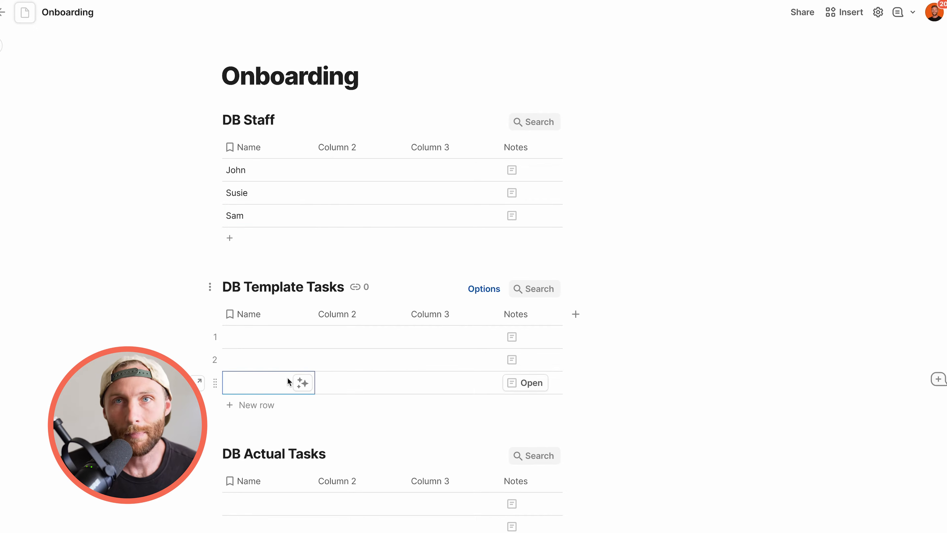
drag(275, 340, 269, 358)
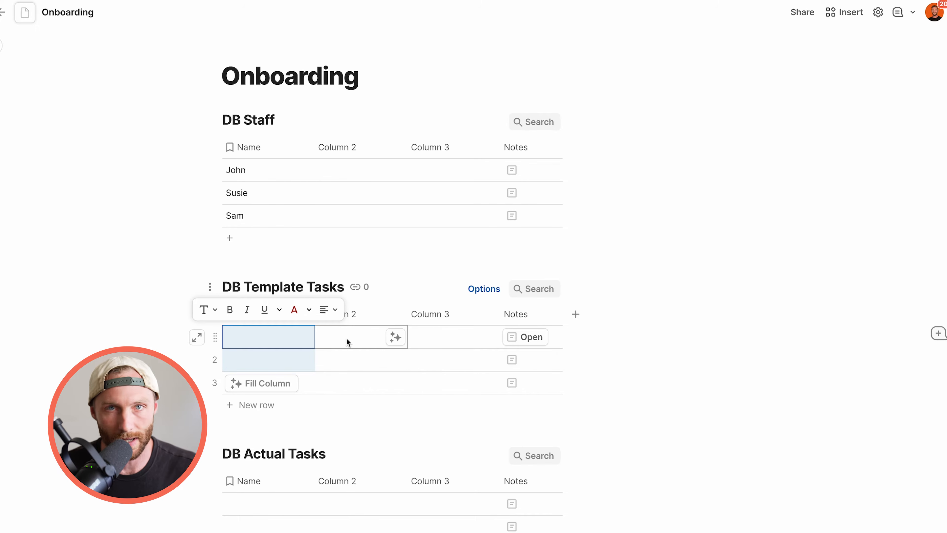
drag(278, 503, 274, 529)
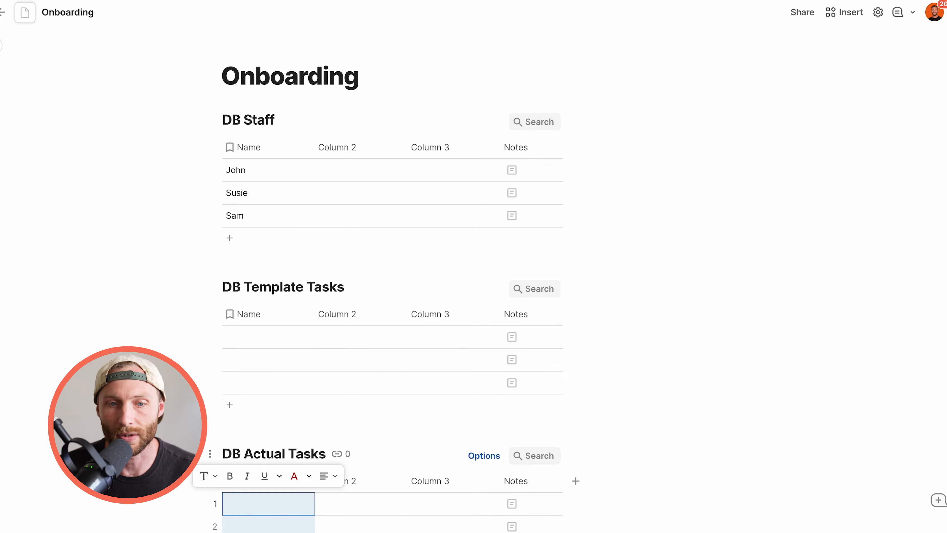
drag(274, 344, 470, 382)
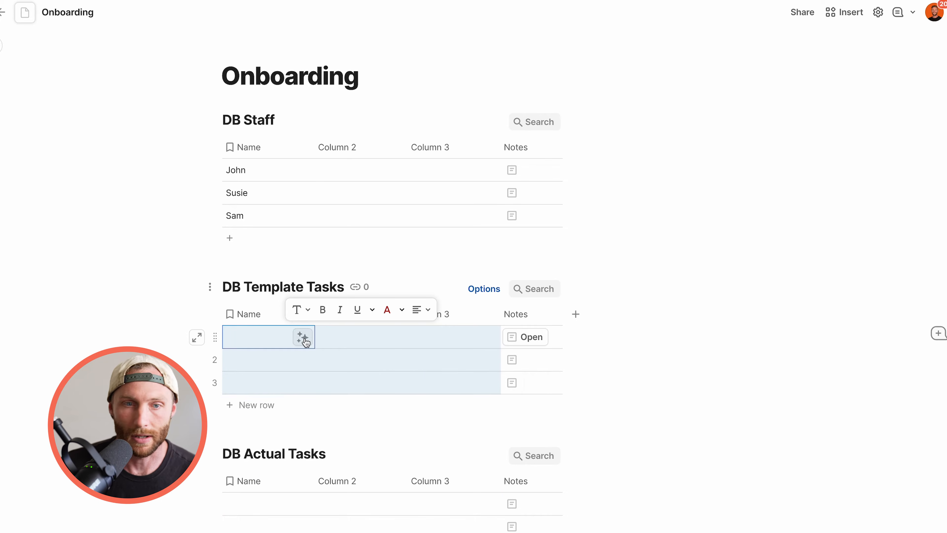
click(276, 338)
Rename the first two columns of the DB Template Tasks table to Task and Days after hire.
click(264, 314)
text(Task)
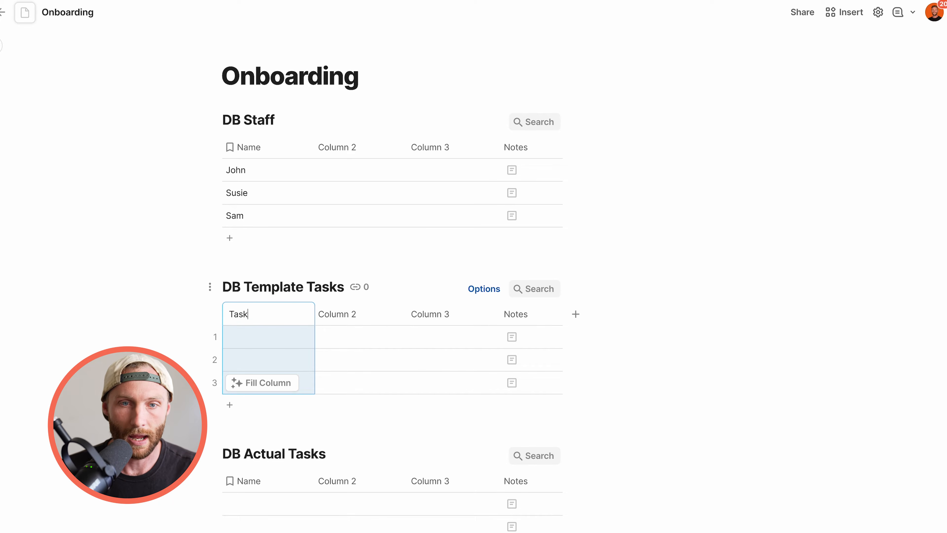
click(348, 314)
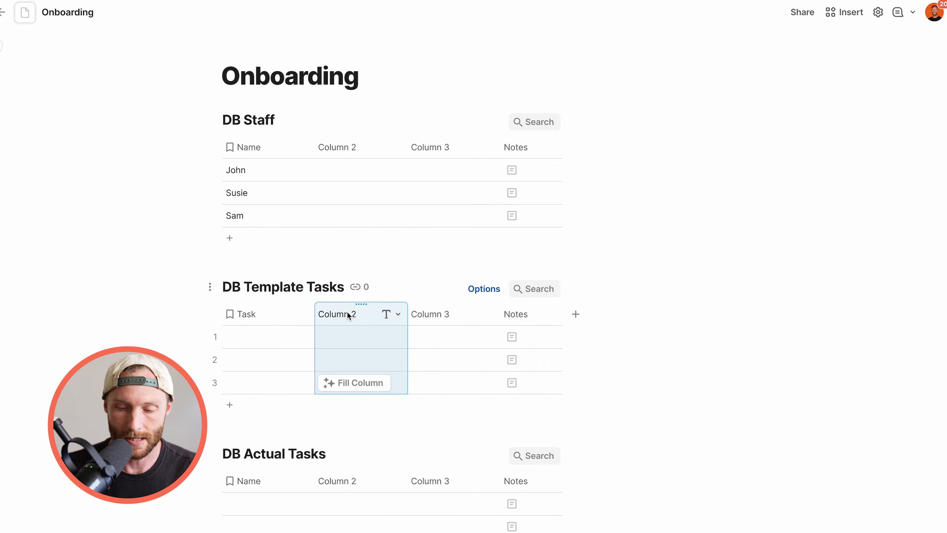
text(Days after hire)
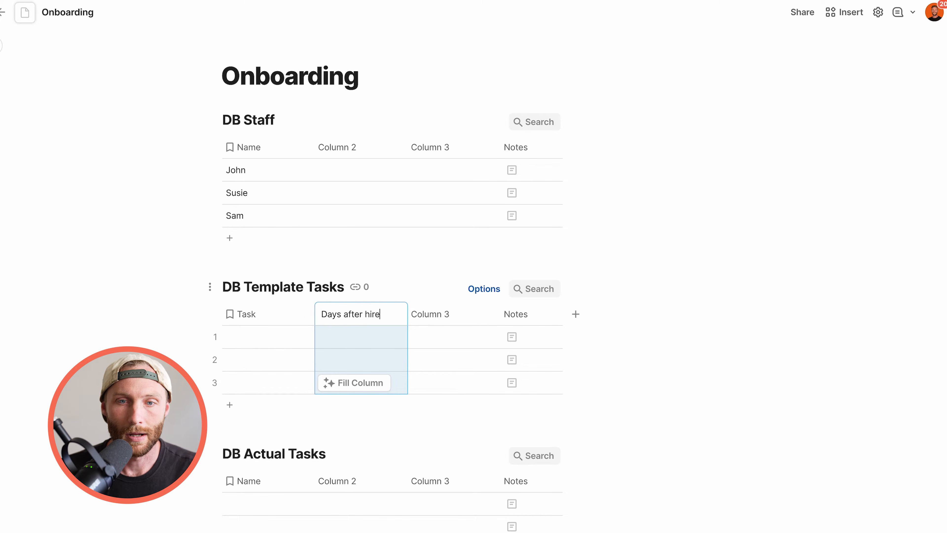
Delete the Notes column and Column 3 from the DB Template Tasks table.
click(518, 316)
key(BackSpace)
key(BackSpace)
Enter the template tasks "Get an email address", "Sign off for company computer" and "Sign up for HR System" in the first three rows.
click(278, 335)
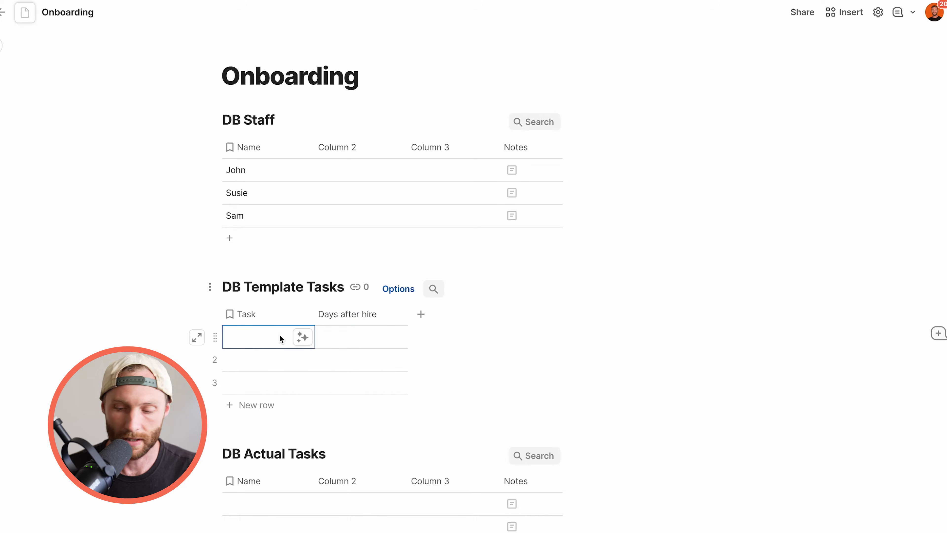
text(Get a)
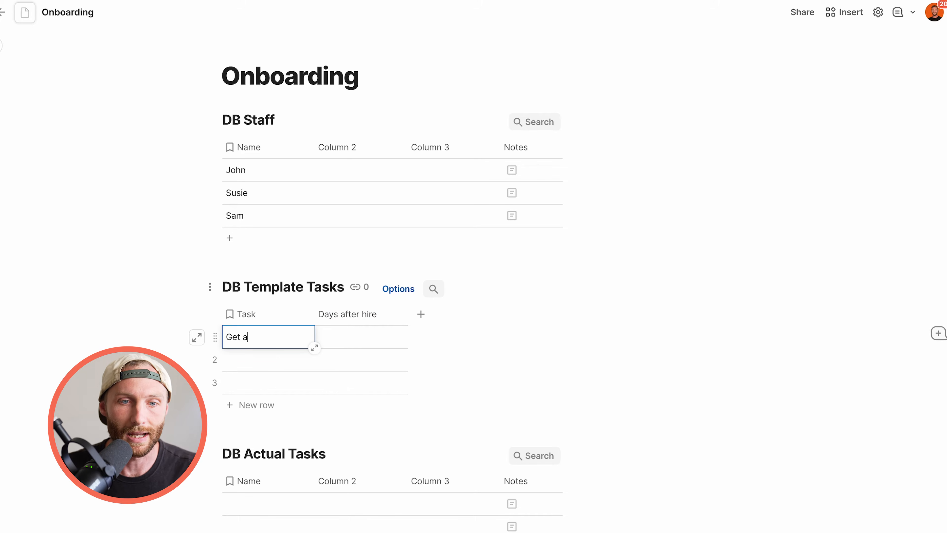
text(n email address)
click(266, 363)
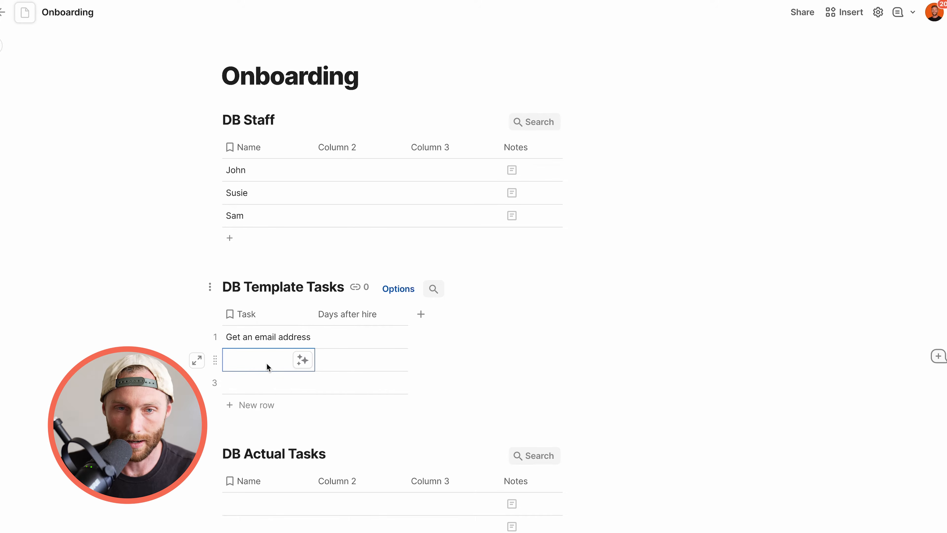
text(Sign off for company computer)
click(249, 397)
text(Sign up for HR System)
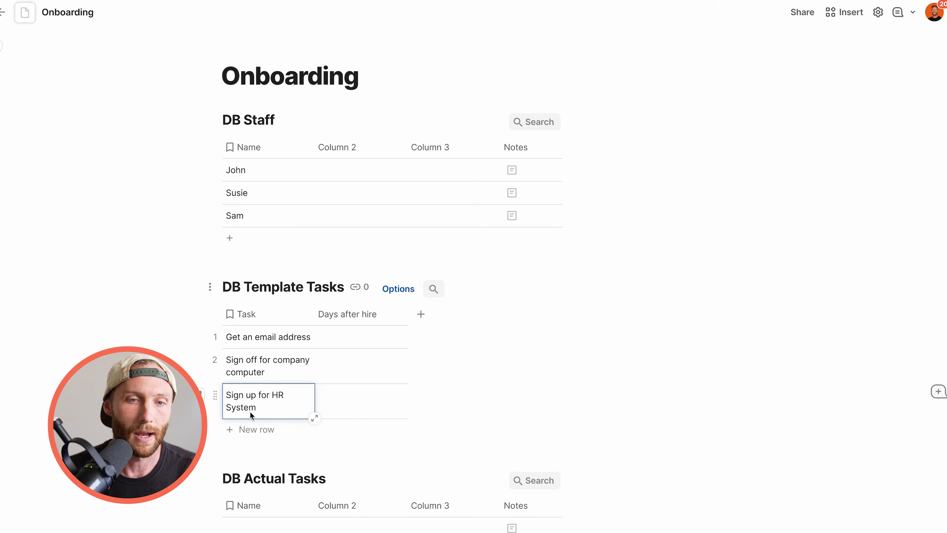
Add a fourth template task, "Sign up for direct deposit", and widen the Task column of DB Template Tasks.
click(254, 429)
text(Sign up for direct deposit)
key(BackSpace)
text(it)
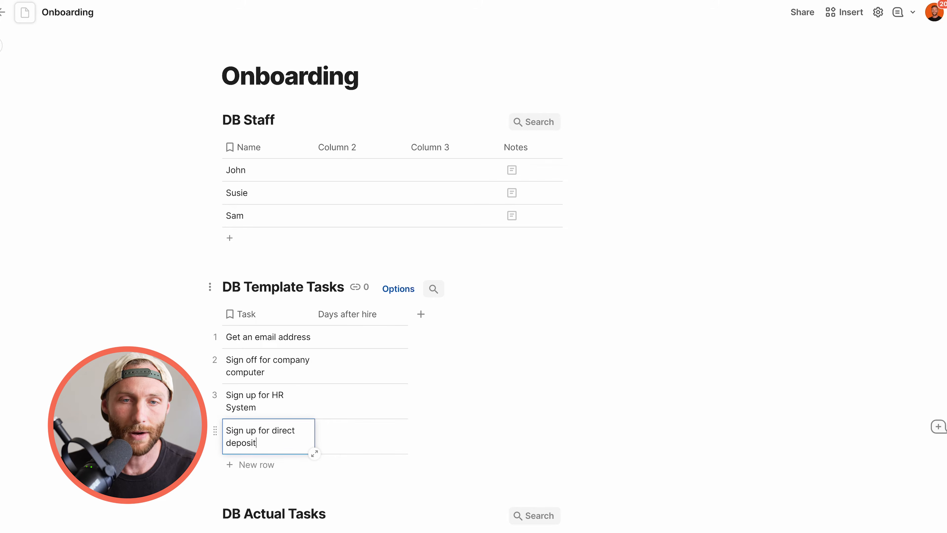
click(328, 412)
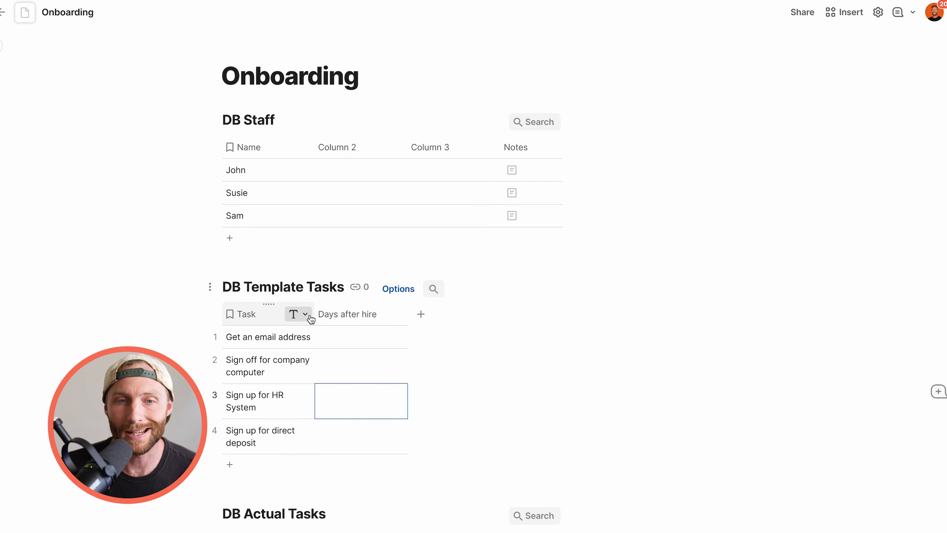
drag(315, 315, 332, 320)
Set Days after hire to 1 for the "Get an email address" template task.
drag(387, 336, 389, 418)
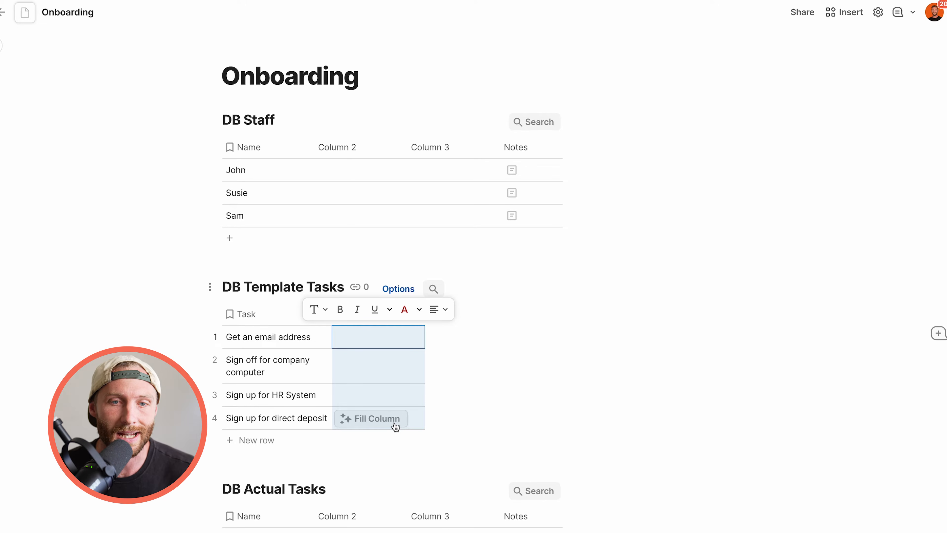
click(370, 353)
click(367, 343)
text(1)
Set Days after hire to 2 for the company computer task, 10 for the HR System task and 7 for the direct deposit task.
click(377, 380)
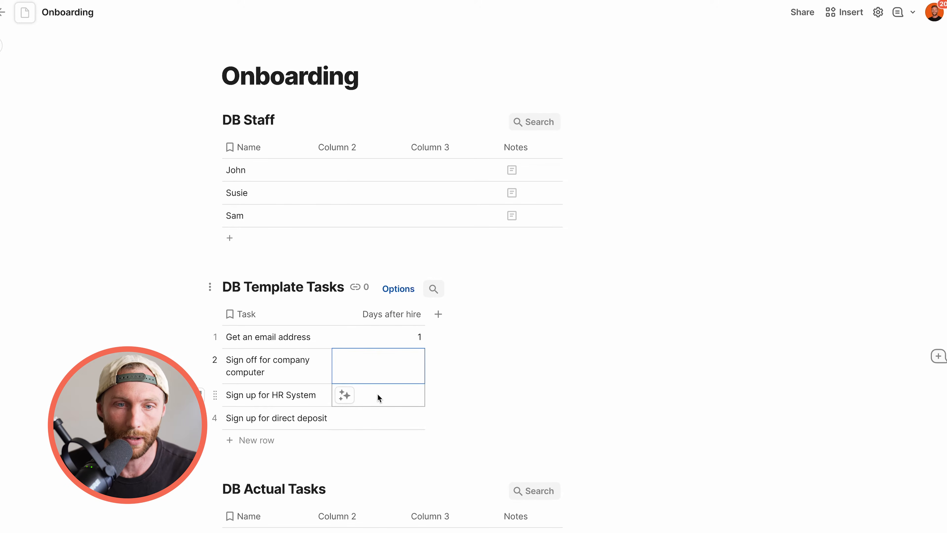
click(379, 418)
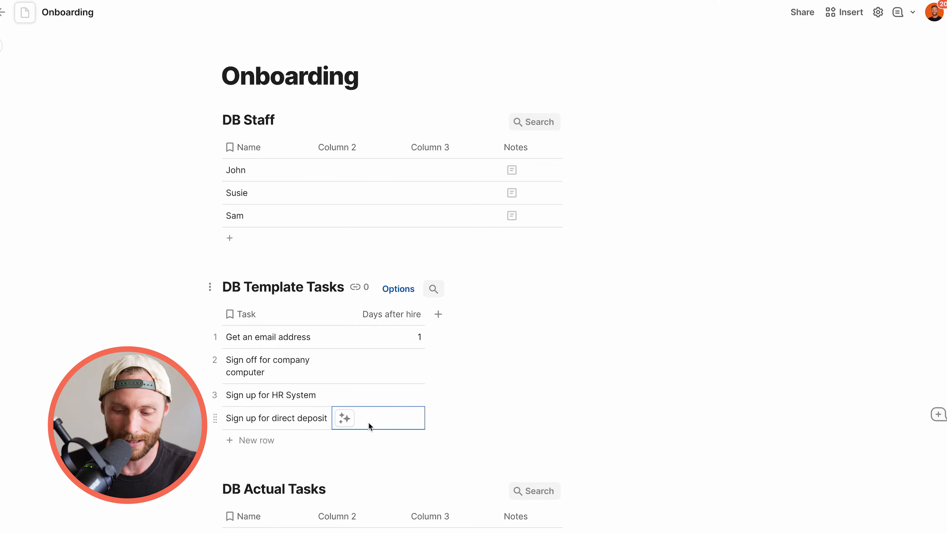
click(351, 369)
click(351, 369)
click(358, 370)
text(2)
click(384, 399)
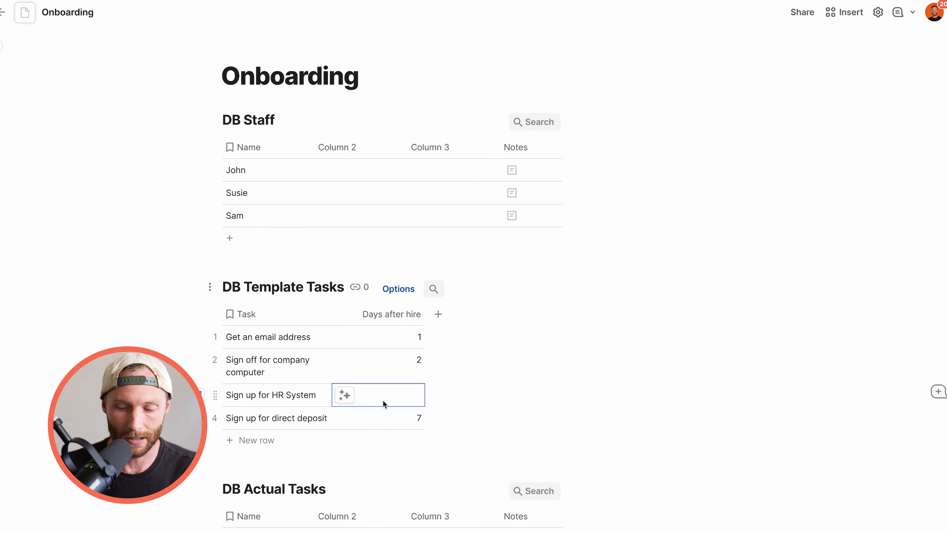
text(10)
click(375, 378)
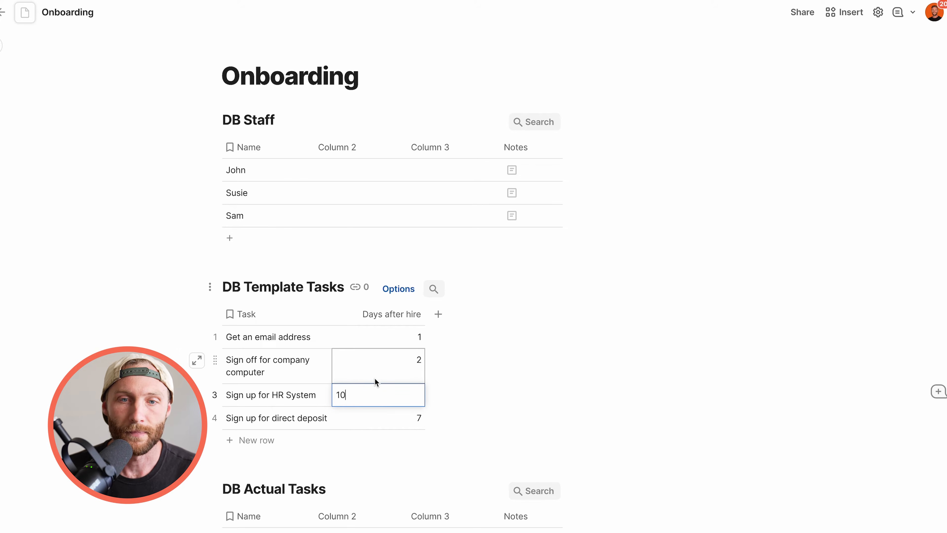
Widen the Task column slightly and narrow the Days after hire column in DB Template Tasks.
scroll(375, 382, down, 1)
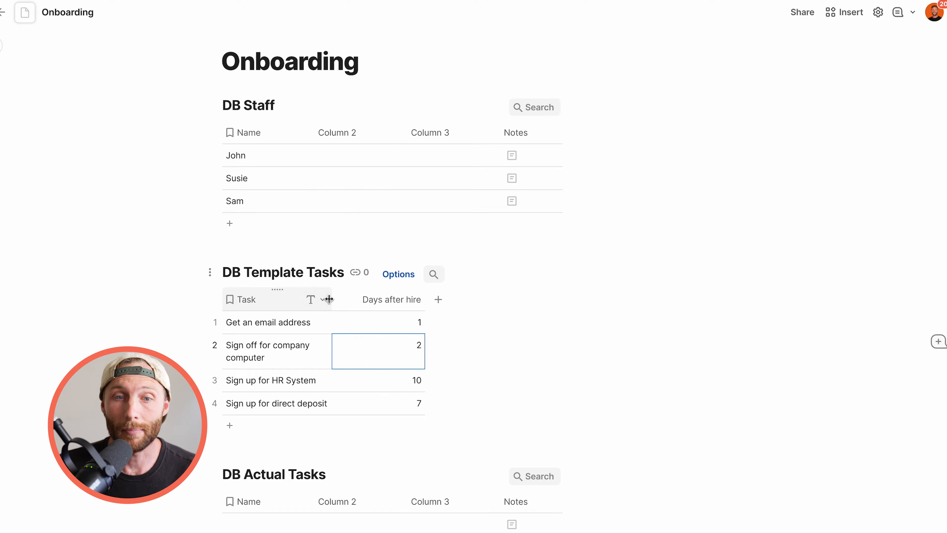
drag(328, 298, 344, 299)
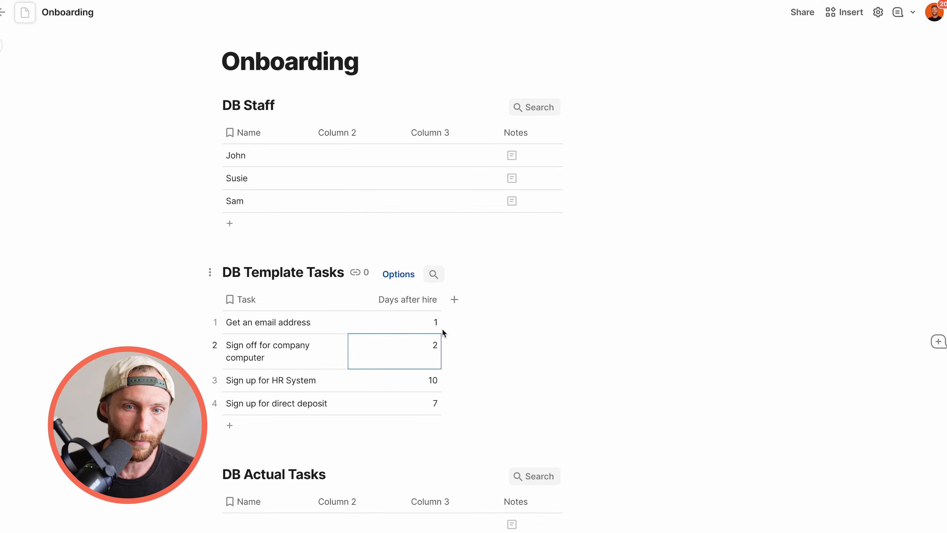
drag(441, 299, 424, 299)
scroll(370, 363, down, 3)
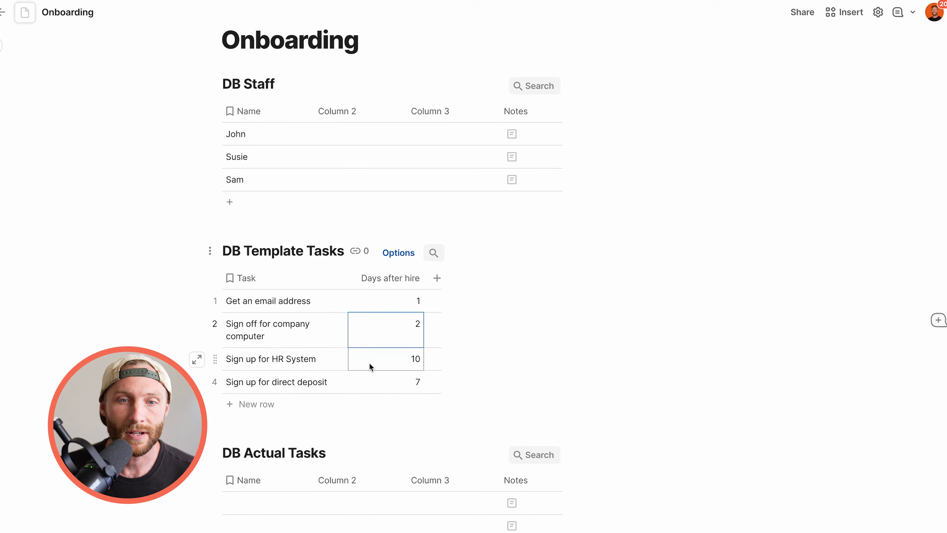
click(275, 478)
drag(275, 530, 392, 527)
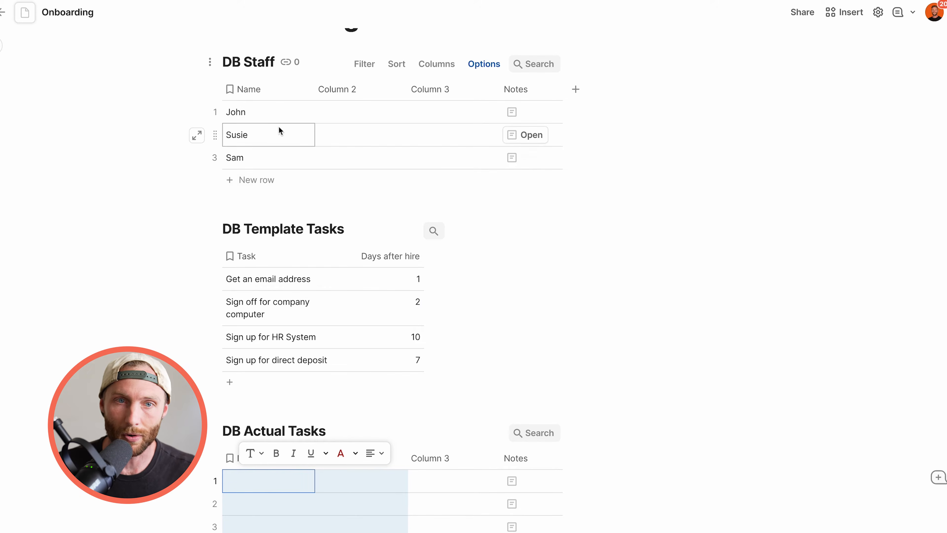
drag(275, 119, 279, 159)
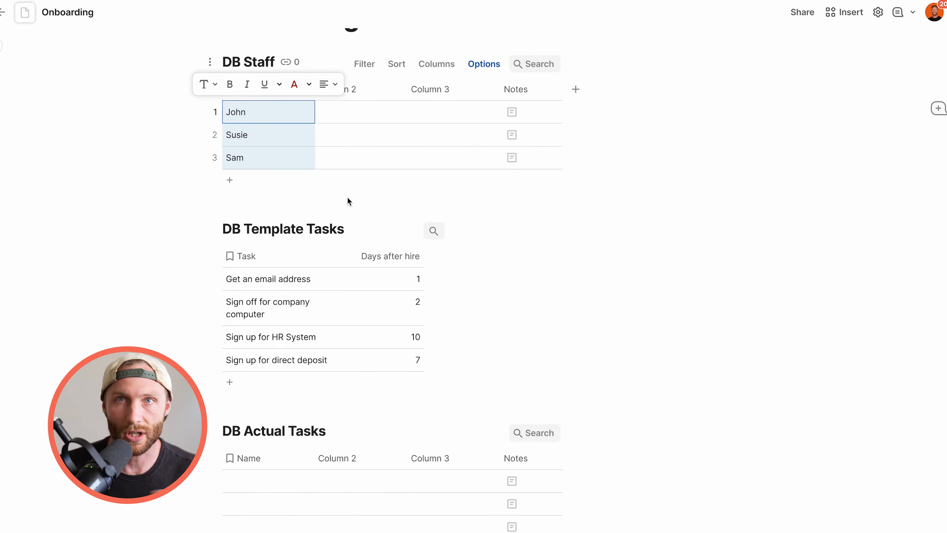
drag(273, 495, 416, 518)
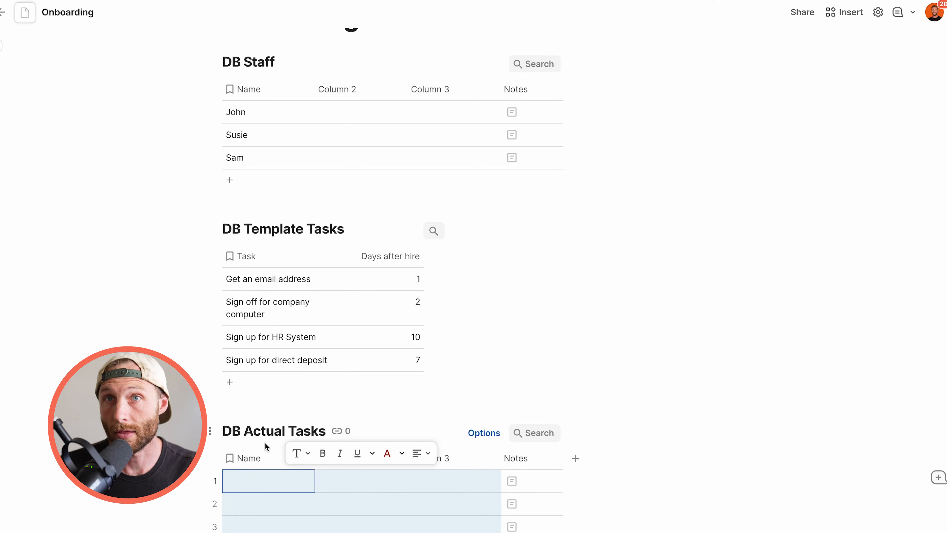
click(328, 514)
Rename the first two columns of the DB Actual Tasks table to Task and Staff.
click(259, 458)
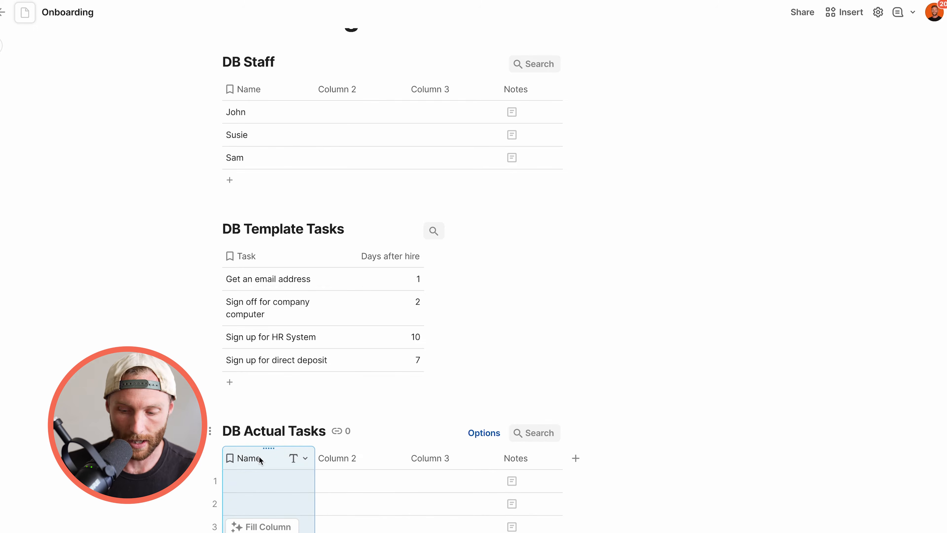
click(260, 458)
text(Task)
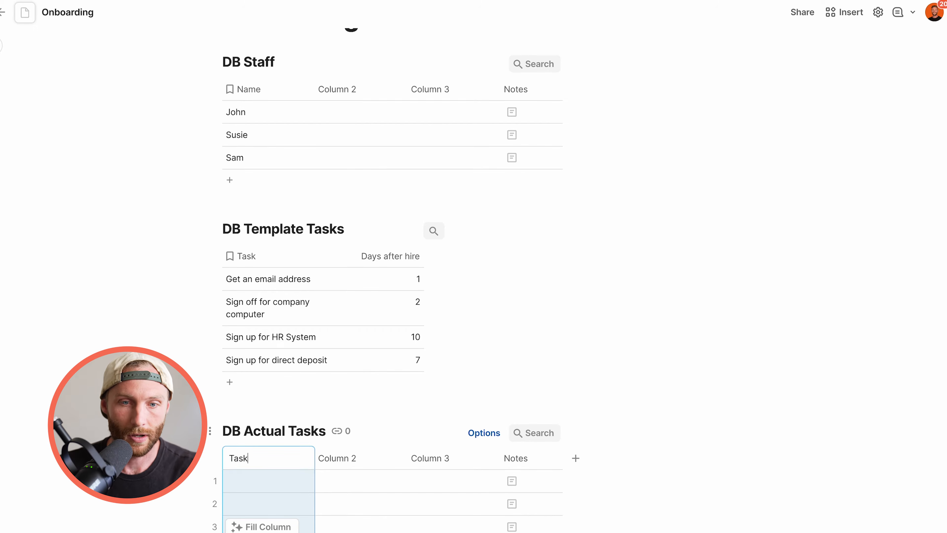
key(Return)
key(Right)
text(St)
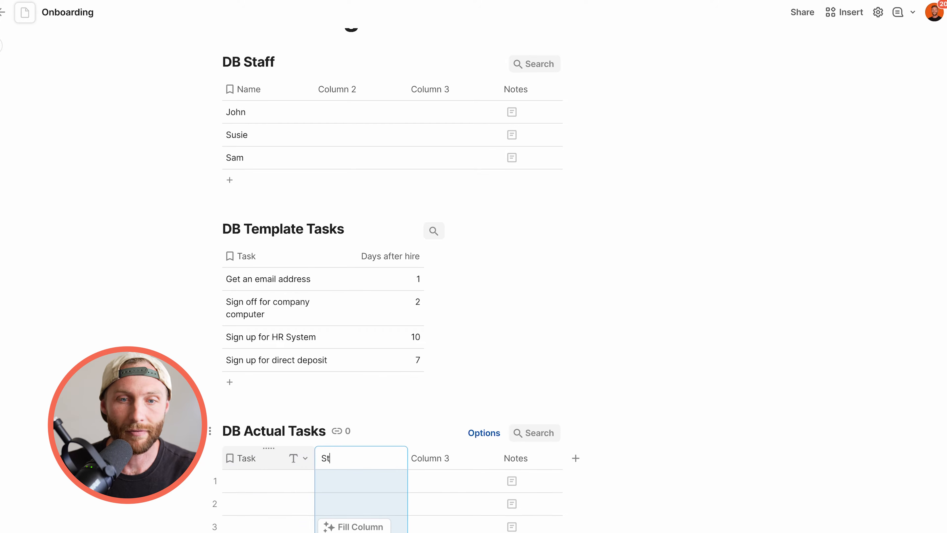
key(Return)
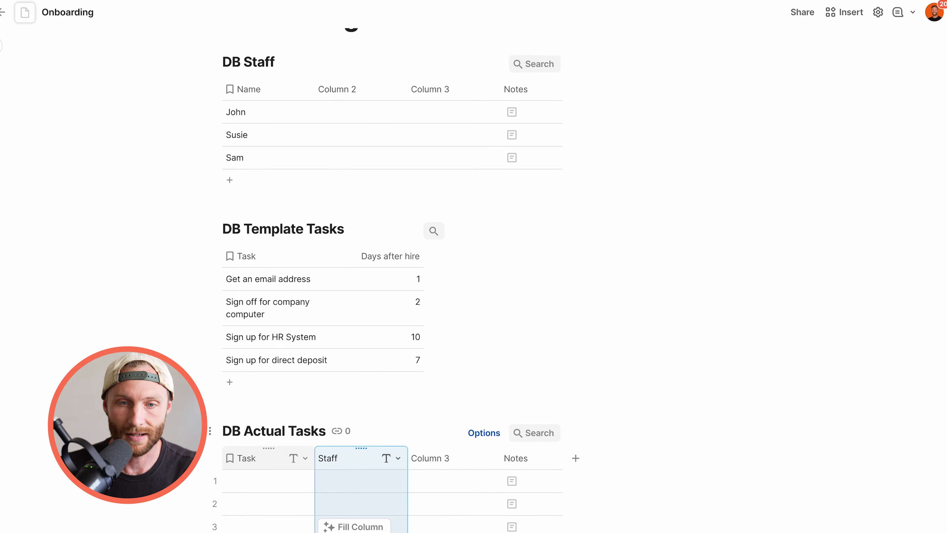
Rename the third column of DB Actual Tasks to Done and make it the table's first column.
key(Right)
text(Done)
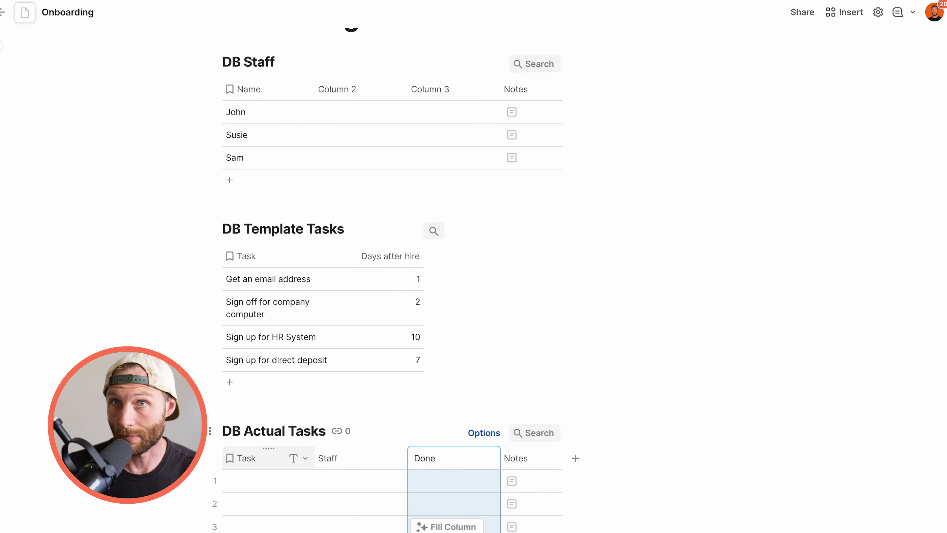
click(423, 474)
drag(429, 458, 236, 467)
Delete the Notes column from DB Actual Tasks and add a column named Due Date in its place.
click(526, 457)
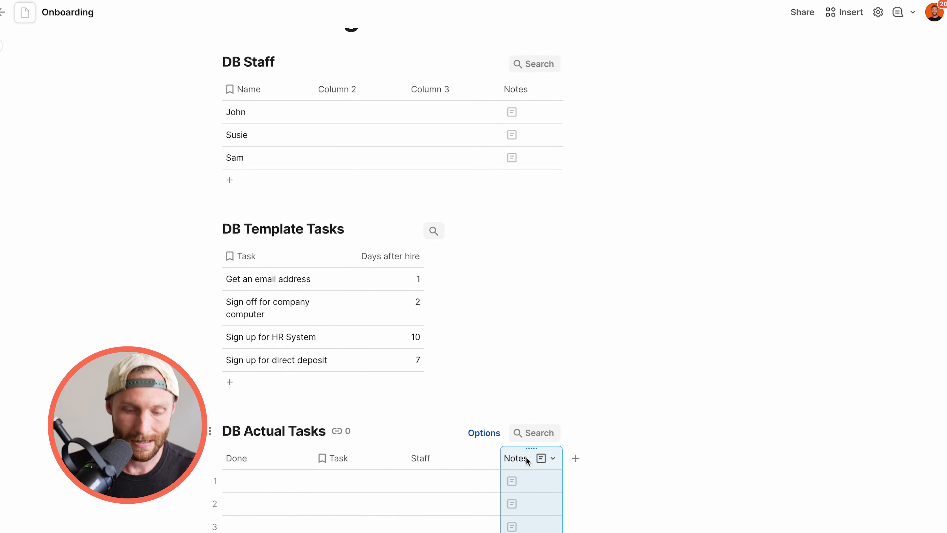
key(Delete)
click(514, 458)
double_click(513, 458)
text(Due Date)
click(486, 502)
Rename Column 2 of the DB Staff table to Populate Tasks.
scroll(522, 446, up, 2)
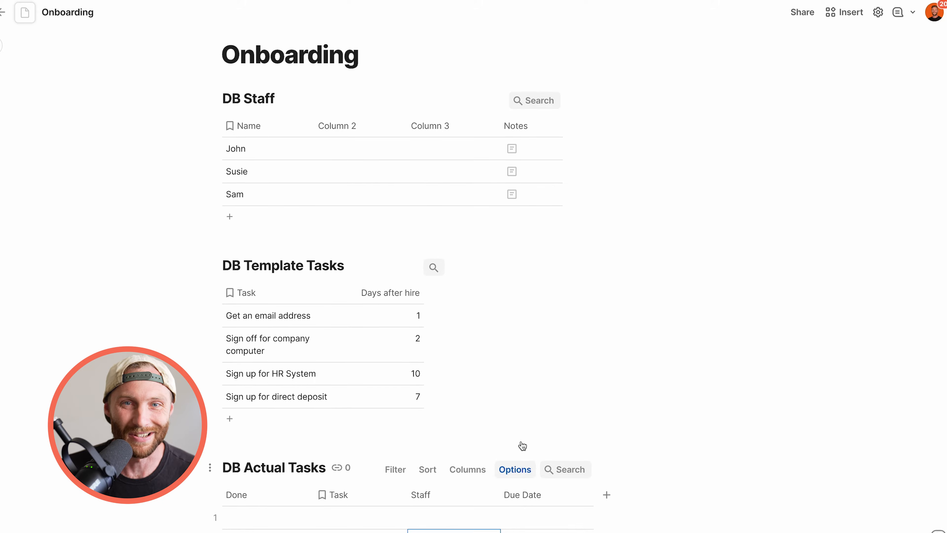
scroll(522, 446, up, 1)
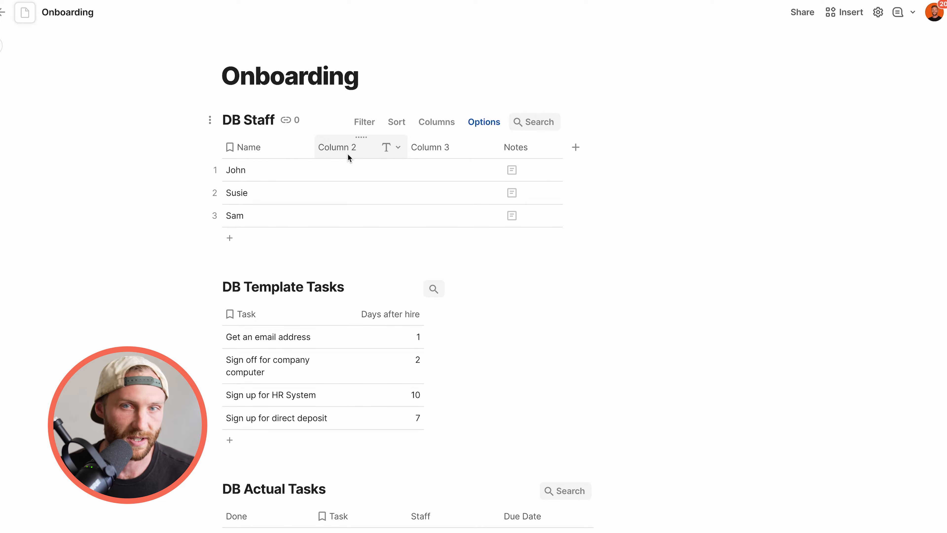
scroll(382, 465, down, 5)
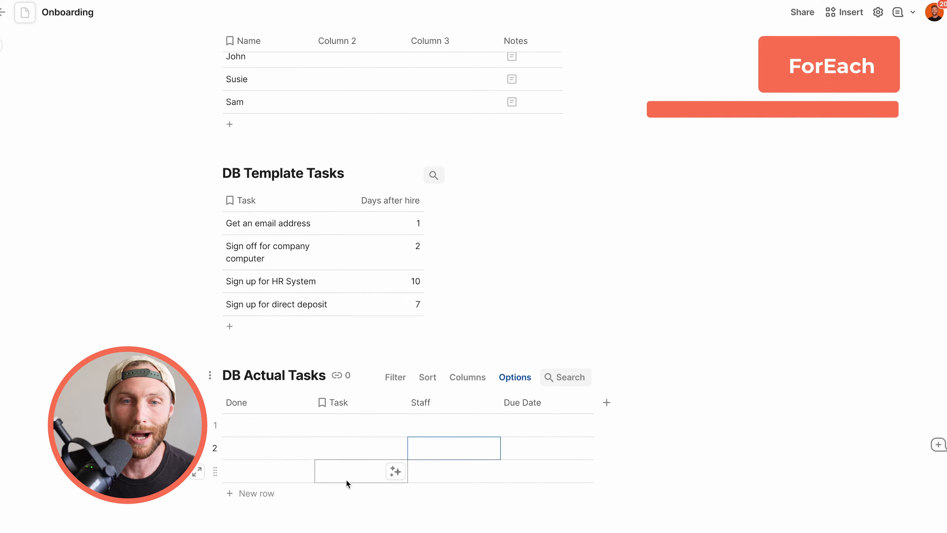
scroll(352, 462, up, 4)
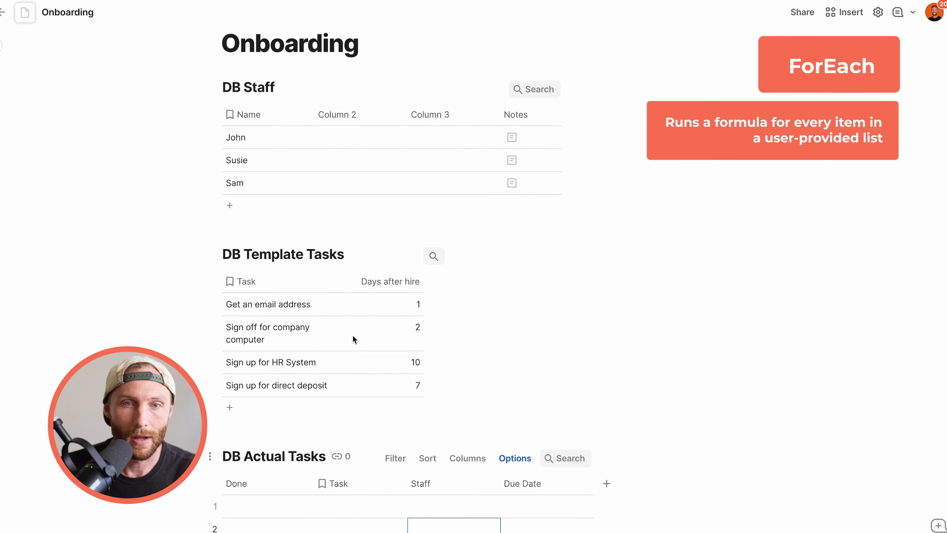
click(342, 115)
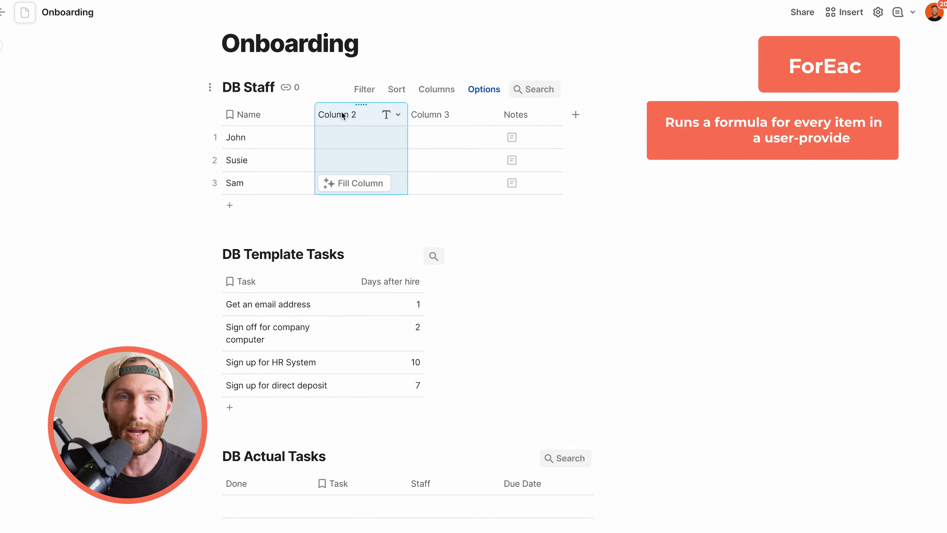
double_click(343, 114)
text(Populate Tasks)
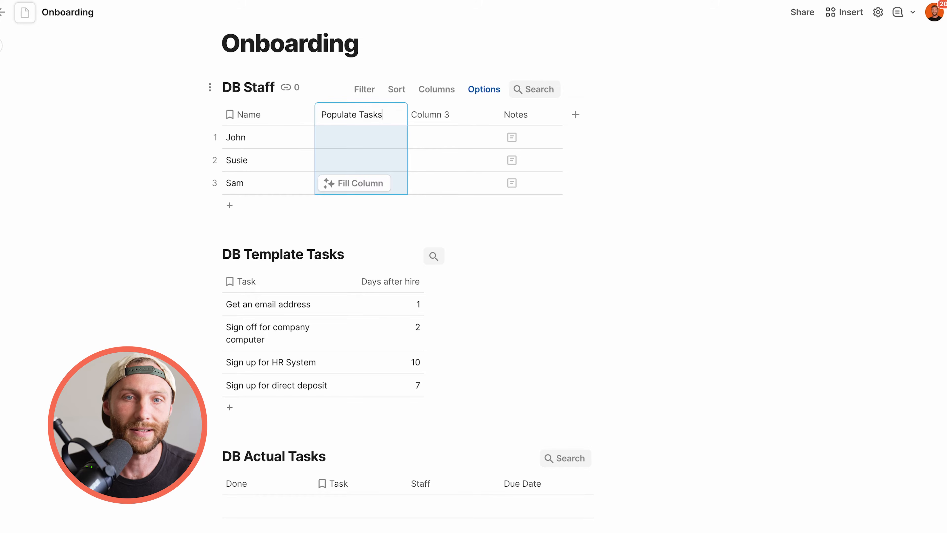
click(349, 135)
Change the Populate Tasks column to the Button column type.
right_click(378, 122)
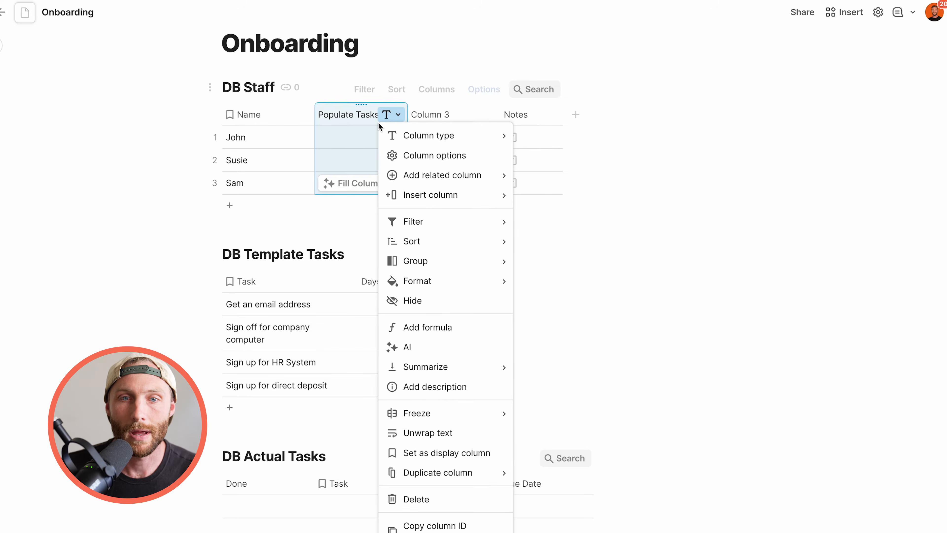
mouse_move(440, 135)
mouse_move(583, 407)
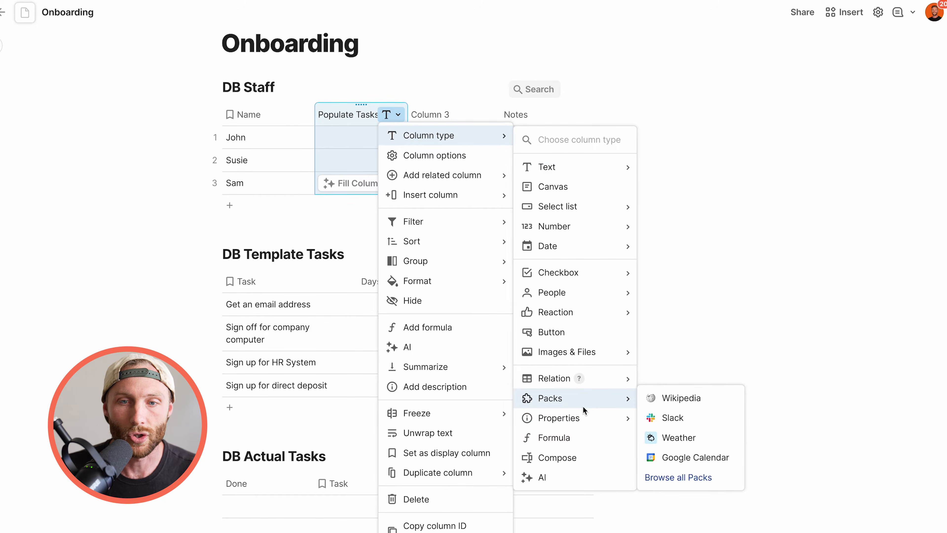
click(544, 332)
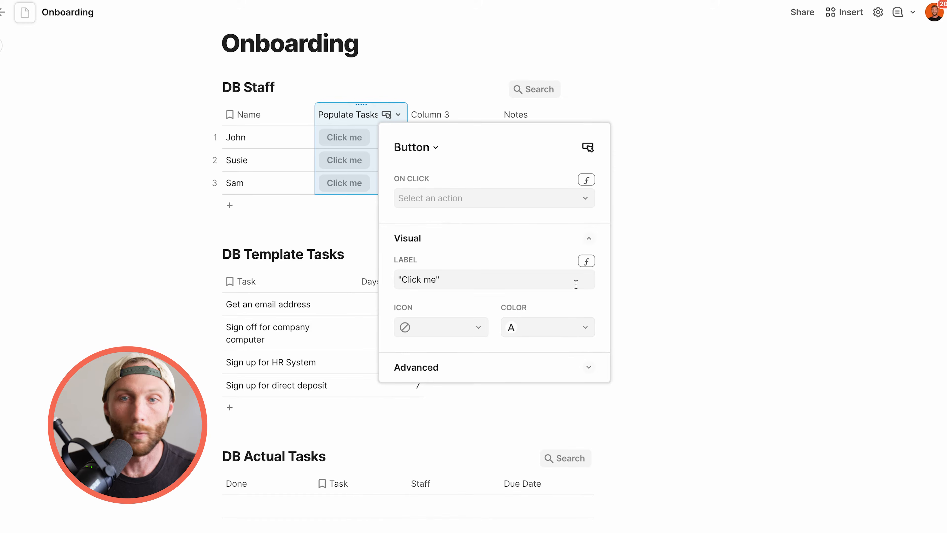
Start a custom on-click formula for the Populate Tasks button with DB Template Tasks.ForEach().
click(587, 198)
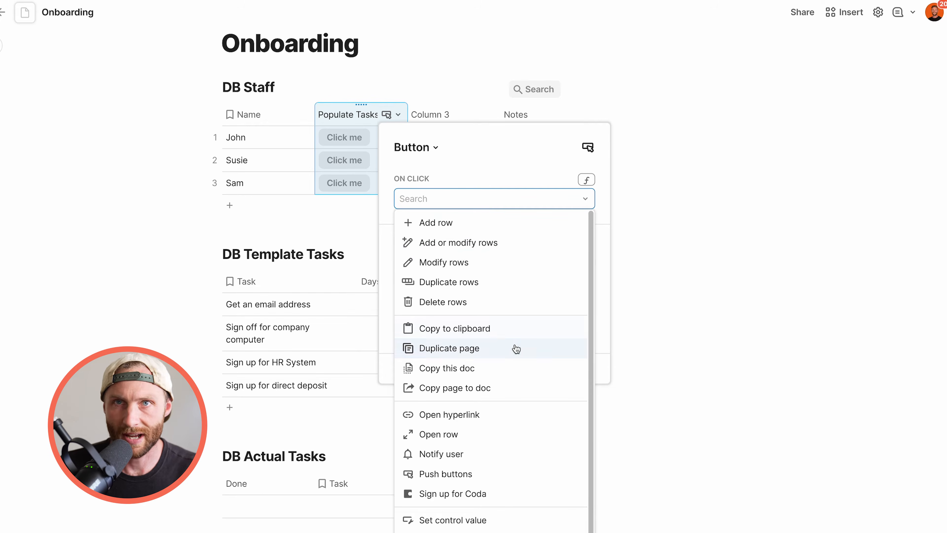
scroll(522, 388, down, 1)
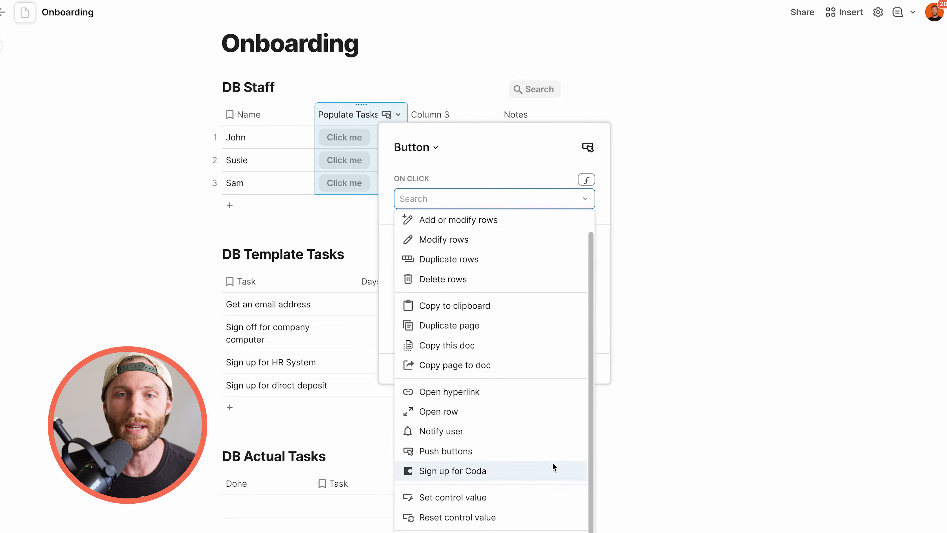
click(586, 179)
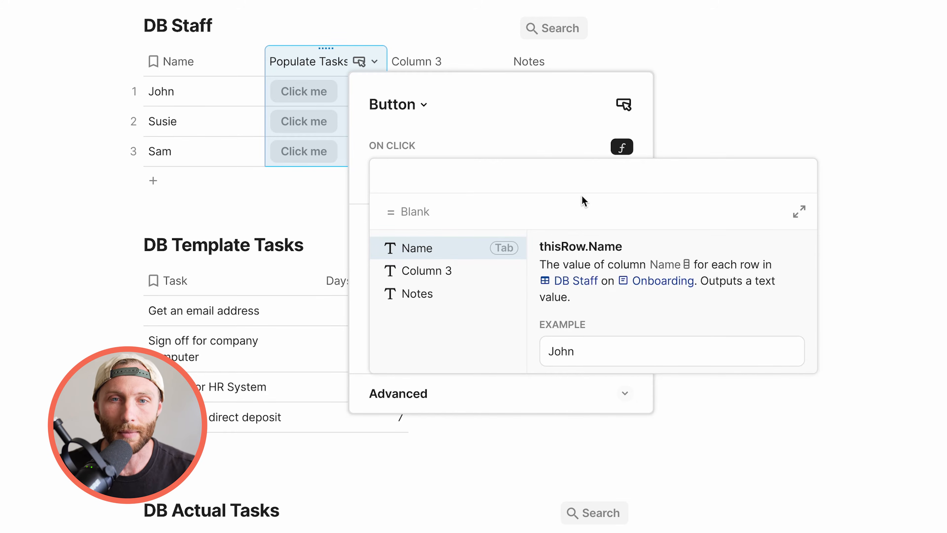
text(db)
key(Down)
key(Tab)
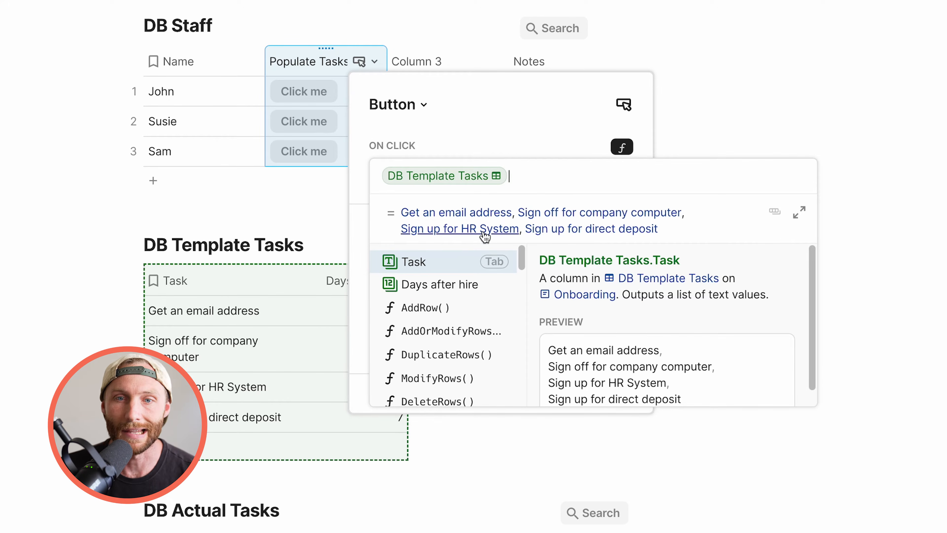
mouse_move(561, 218)
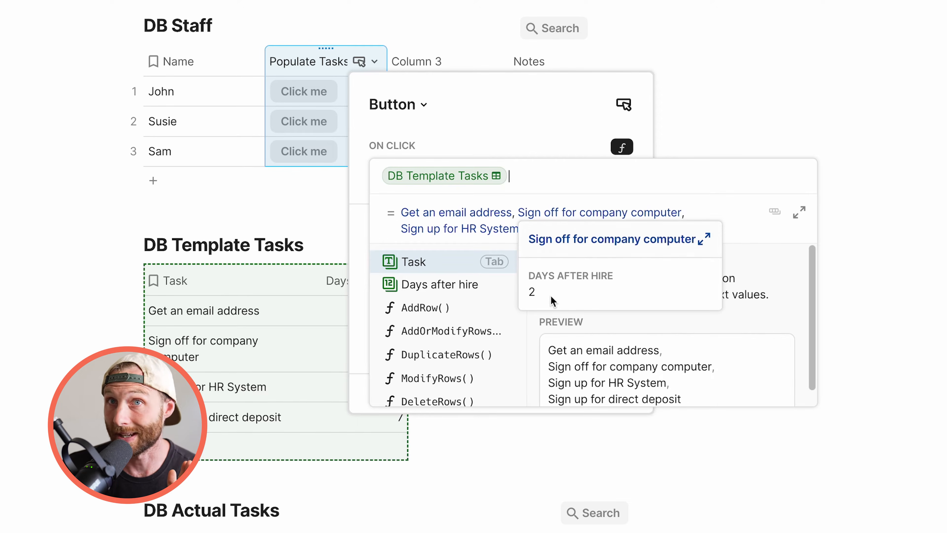
mouse_move(408, 214)
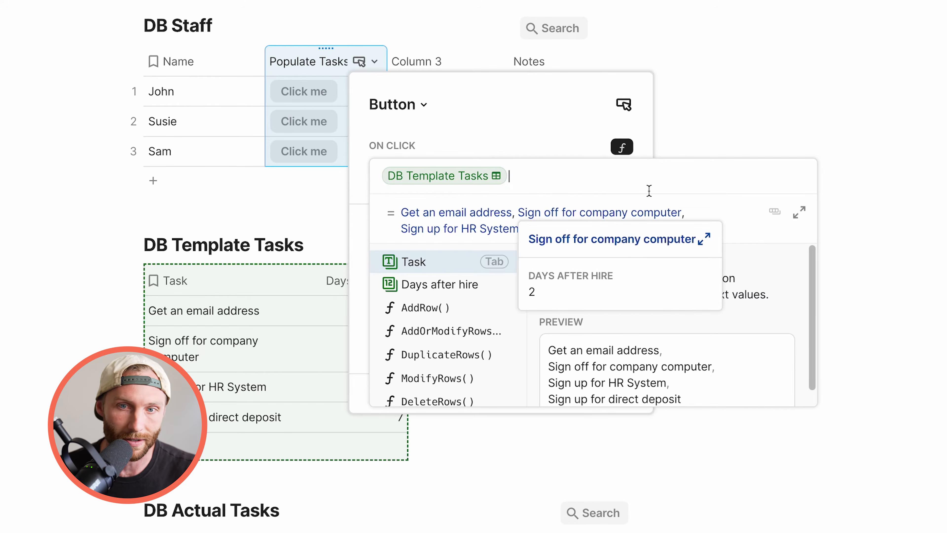
text(.for)
key(Tab)
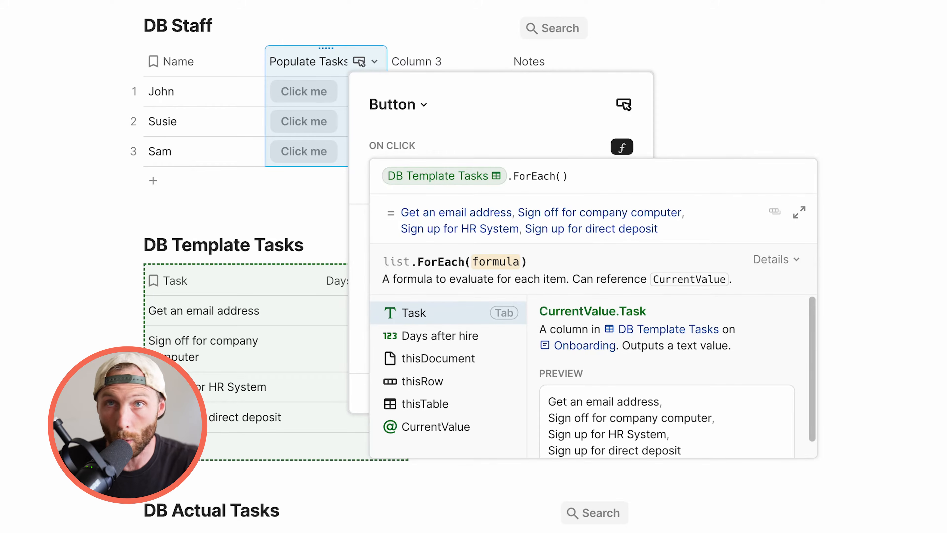
Inside ForEach, insert an AddRow action that targets the DB Actual Tasks table.
text(add)
key(Down)
key(Tab)
text(db)
key(Down)
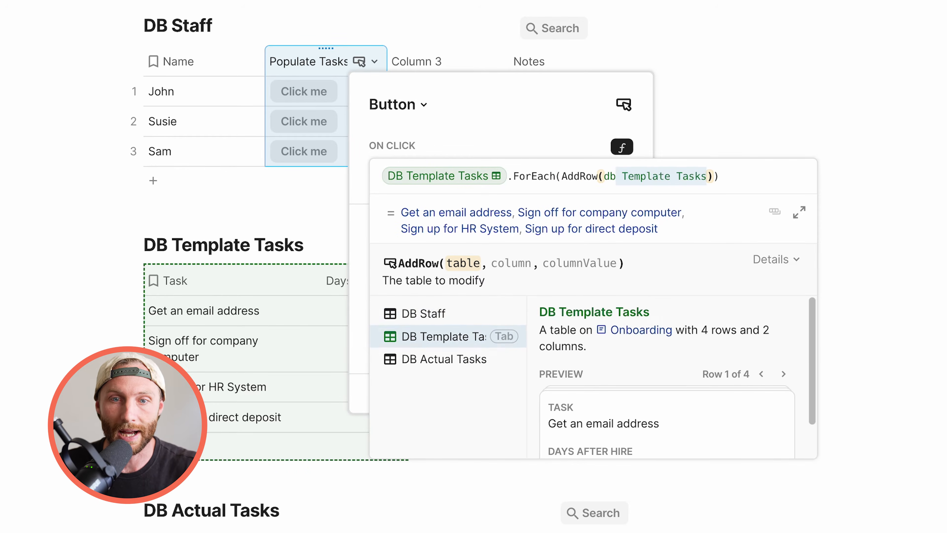
key(Down)
key(Tab)
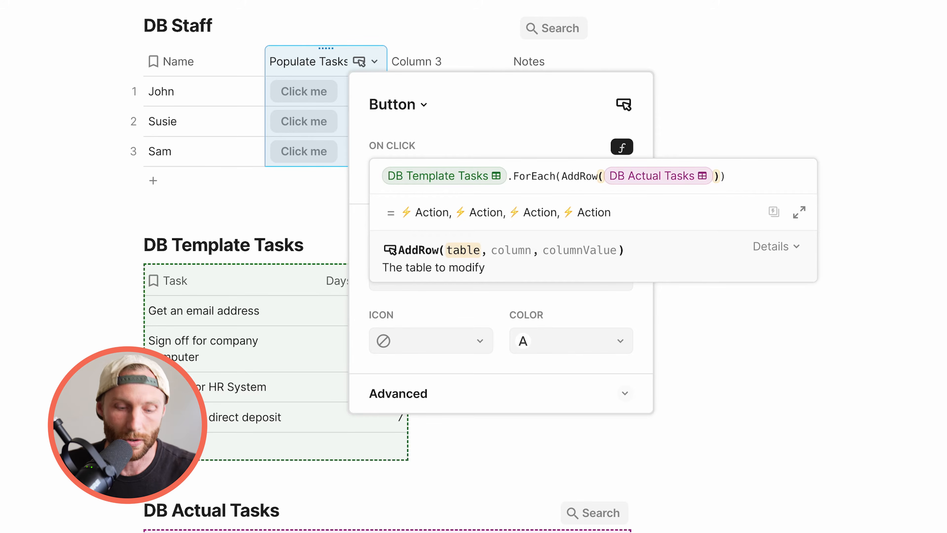
Make AddRow fill the Task column of DB Actual Tasks with CurrentValue.
text(,)
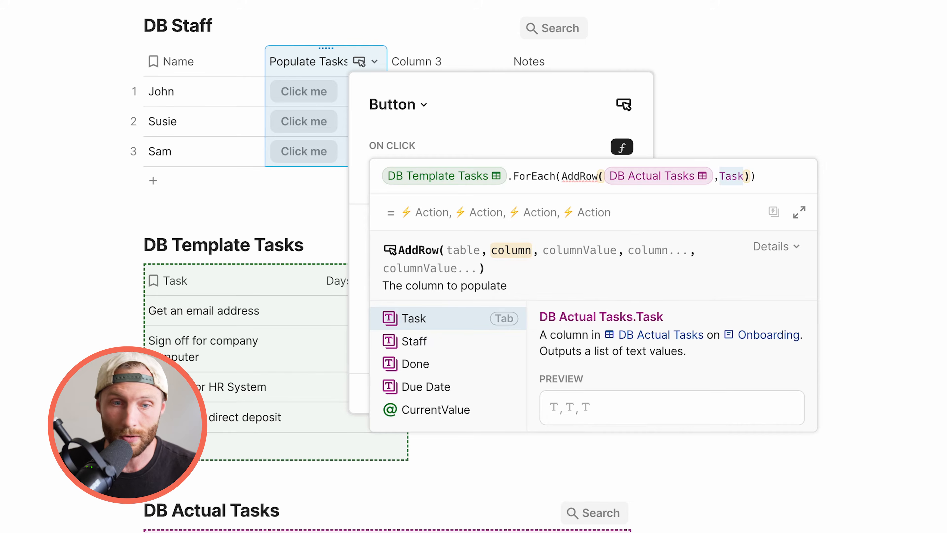
text(ta)
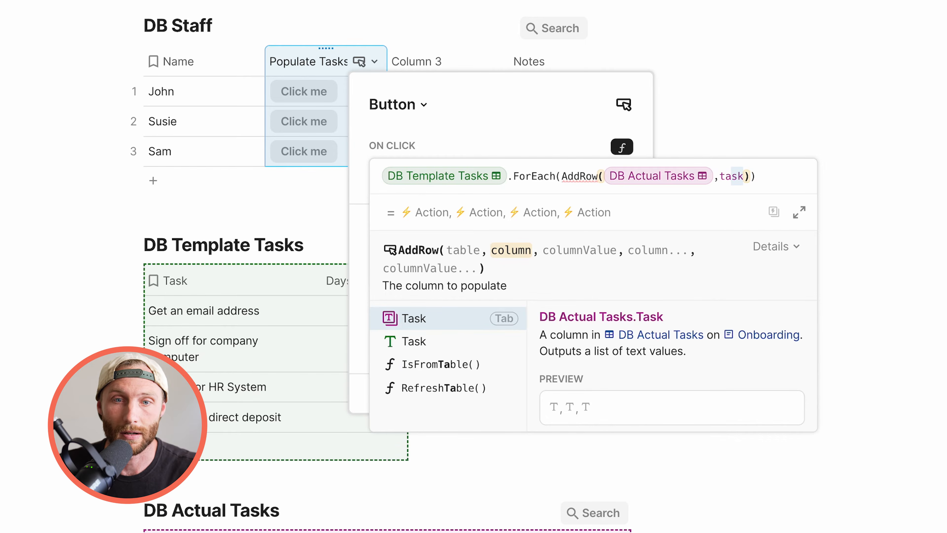
key(Tab)
text(,)
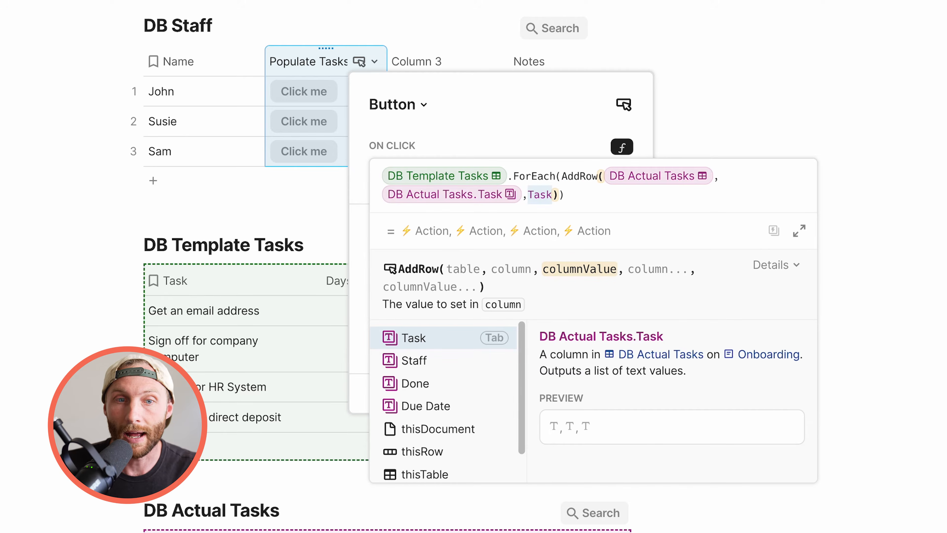
text(currentValue)
key(Tab)
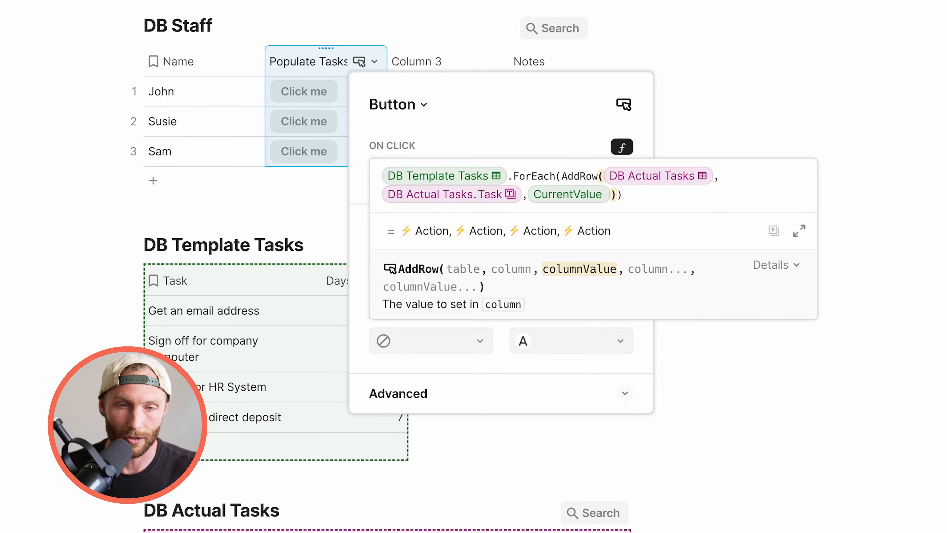
Examine the DB Template Tasks rows one by one as the items the ForEach formula loops through.
click(280, 314)
drag(274, 310, 406, 312)
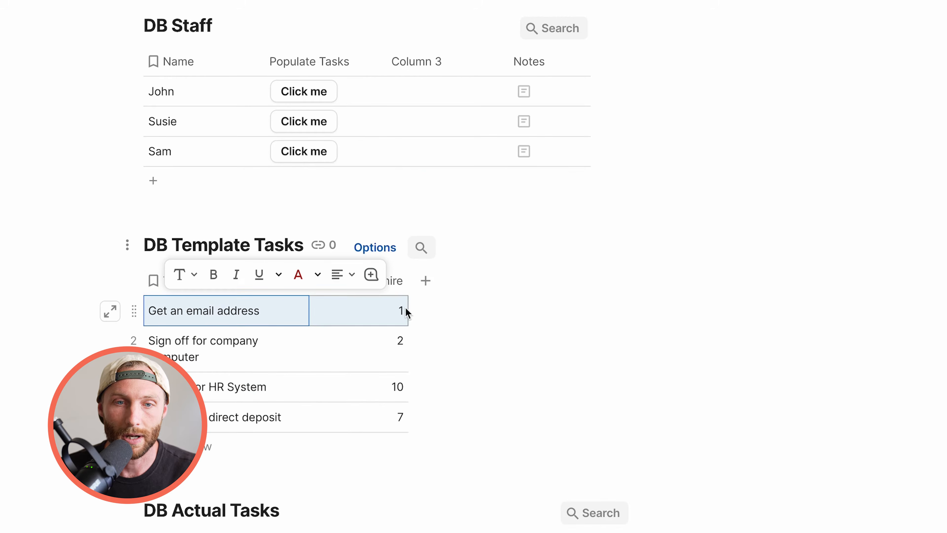
key(Down)
key(Down)
key(Down)
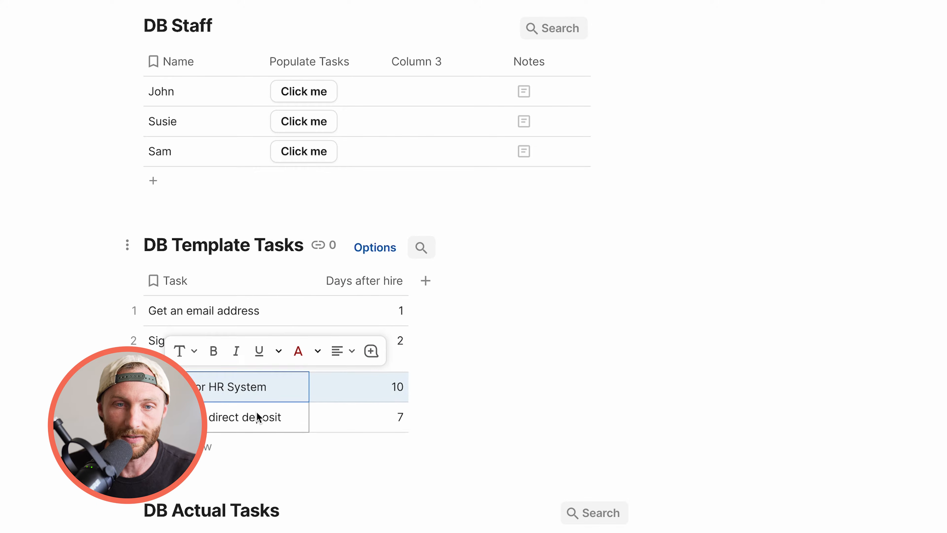
drag(209, 318, 383, 320)
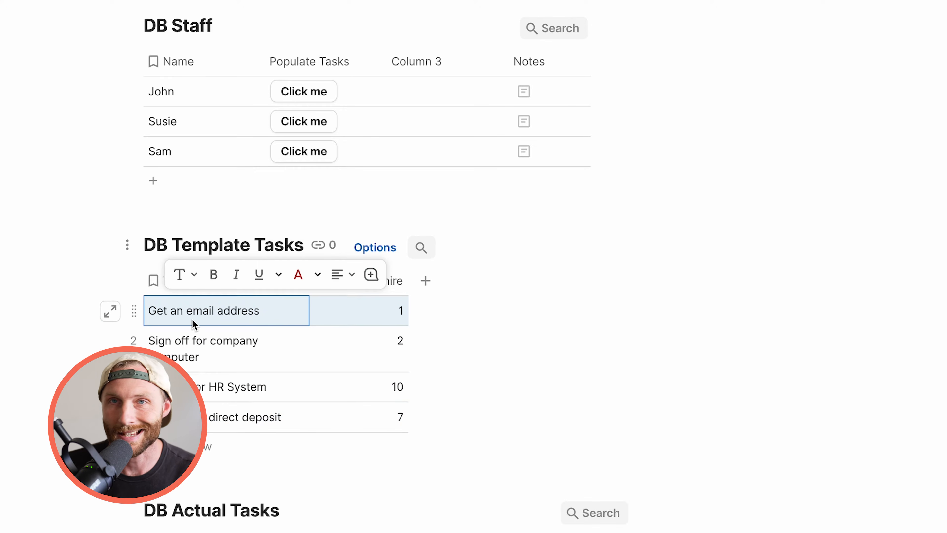
click(325, 531)
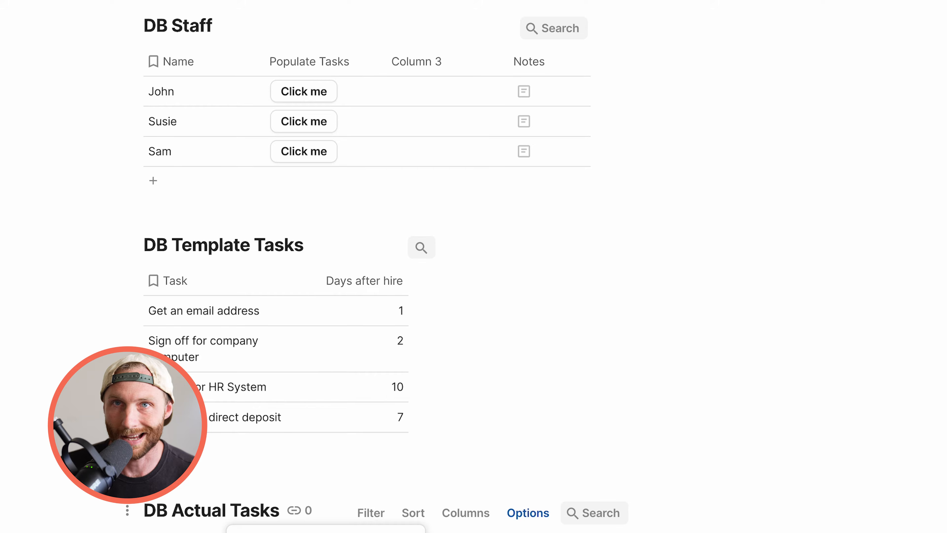
Extend the button's AddRow formula to fill the Staff column of DB Actual Tasks with thisRow.
click(307, 53)
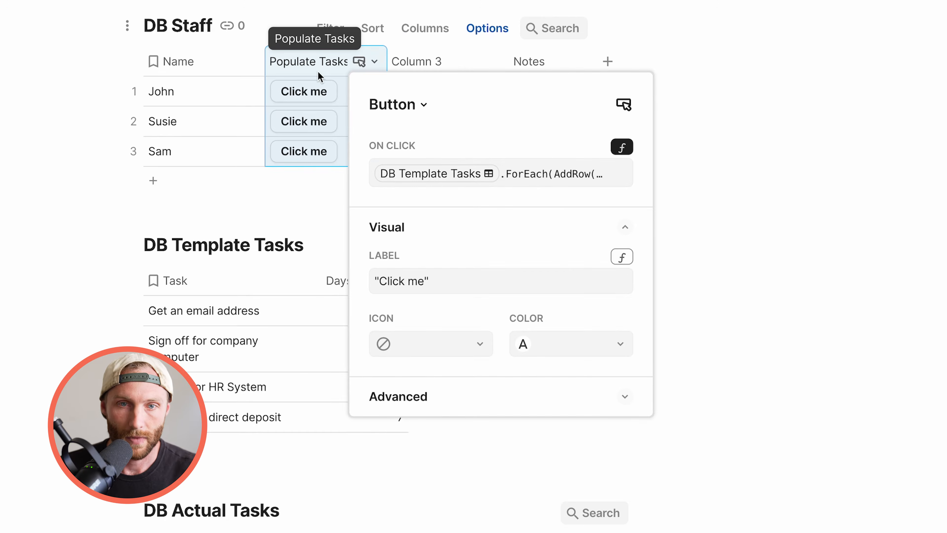
click(522, 176)
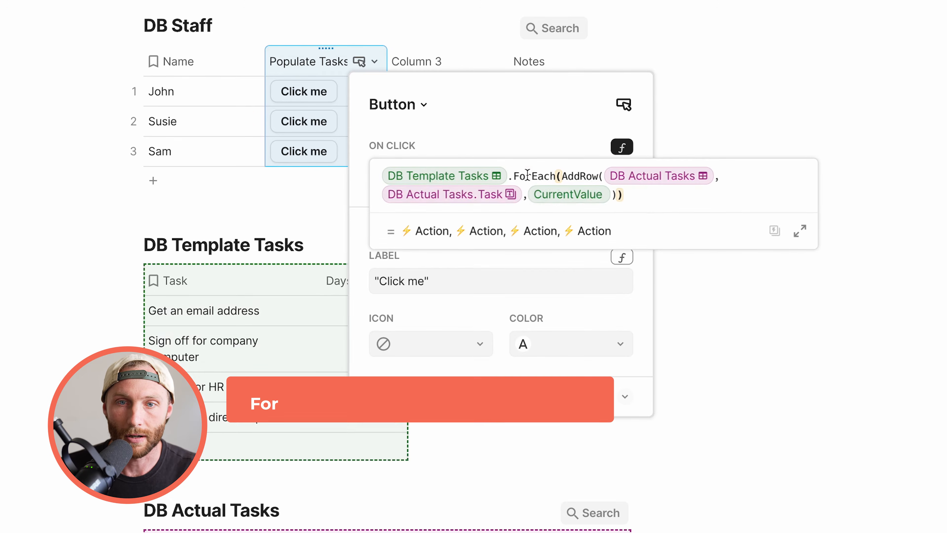
click(612, 195)
text(,Task)
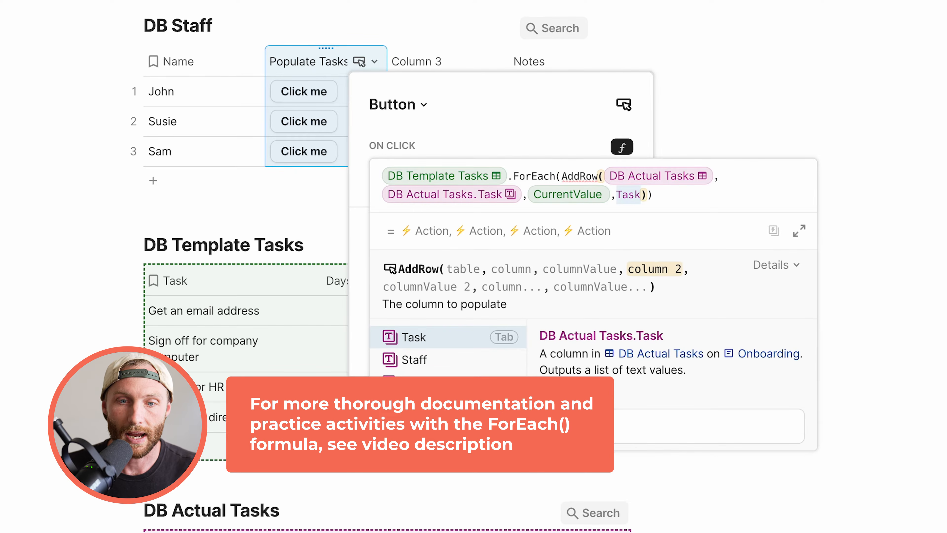
key(BackSpace)
key(BackSpace)
key(BackSpace)
key(BackSpace)
text(staff)
key(Tab)
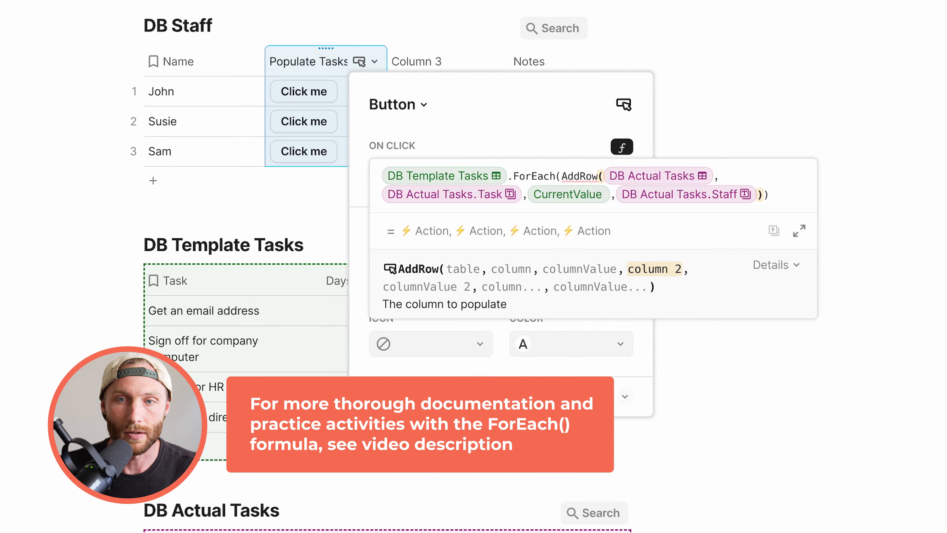
text(,this)
key(Down)
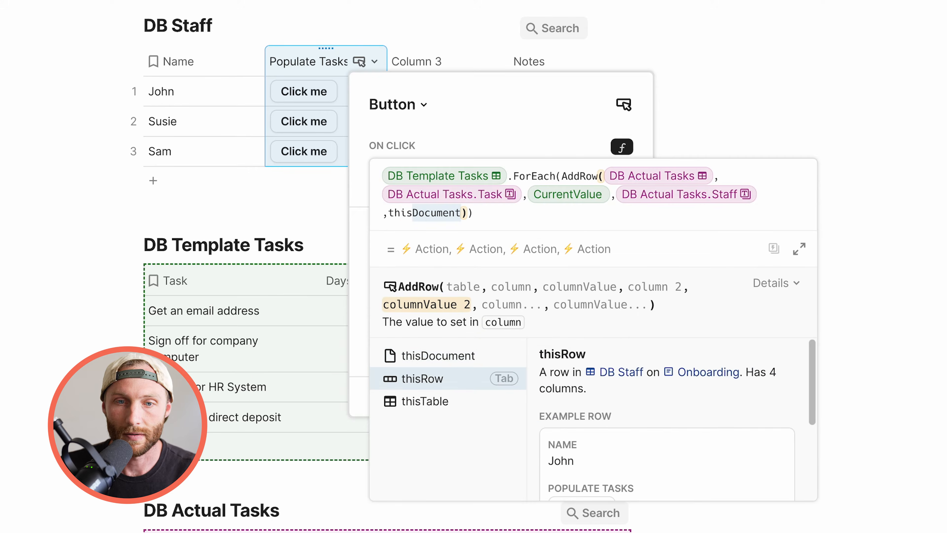
key(Tab)
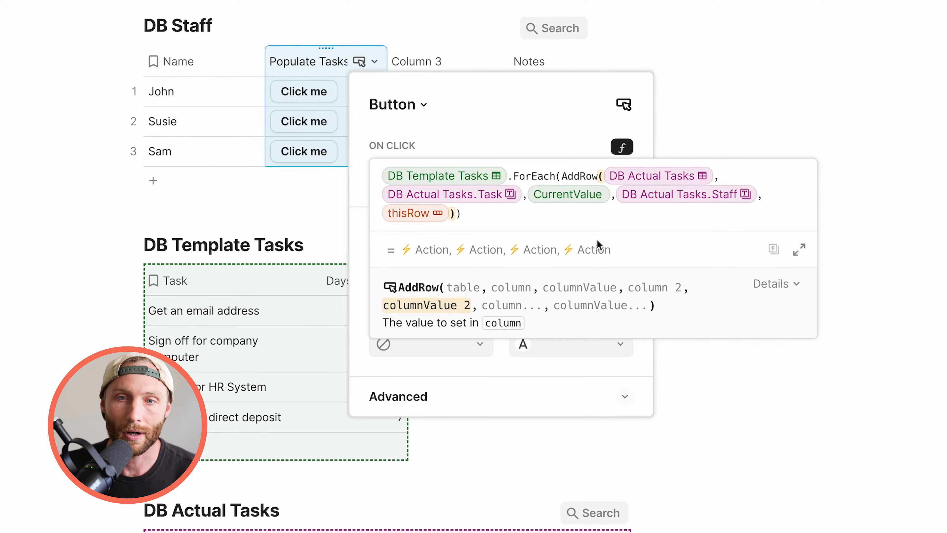
Add the Due Date column of DB Actual Tasks as the third column in the button's AddRow formula.
text(,due Date)
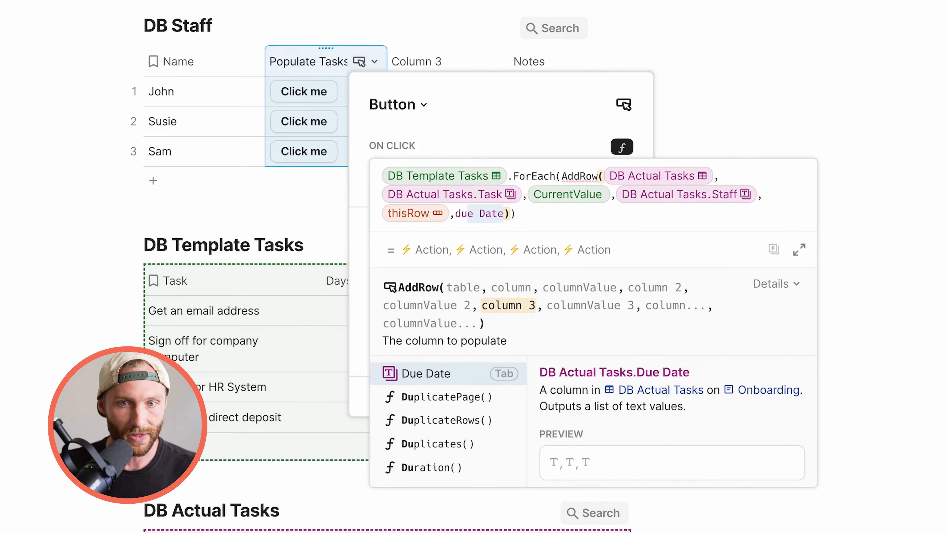
key(Tab)
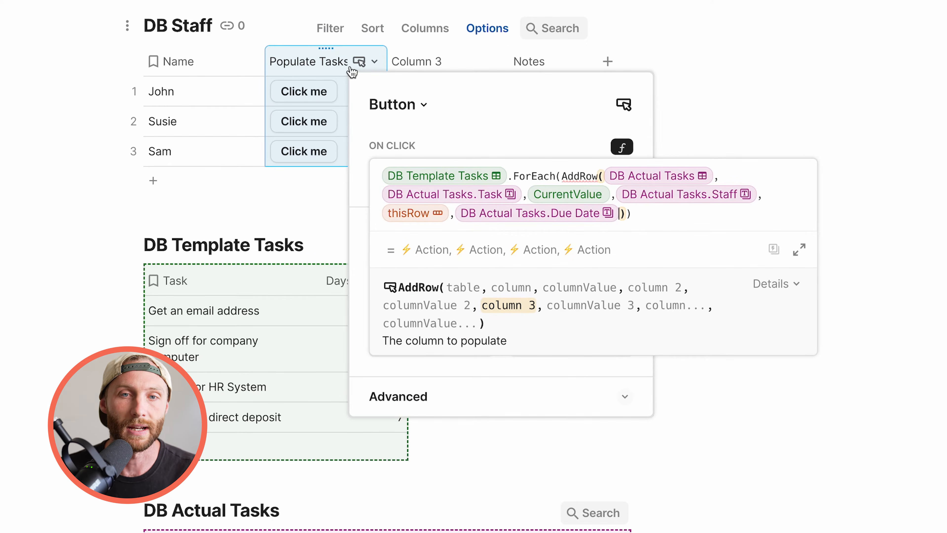
Rename Column 3 of DB Staff to Hire Date and make it a Date column.
click(465, 63)
click(464, 61)
text(Hire Date)
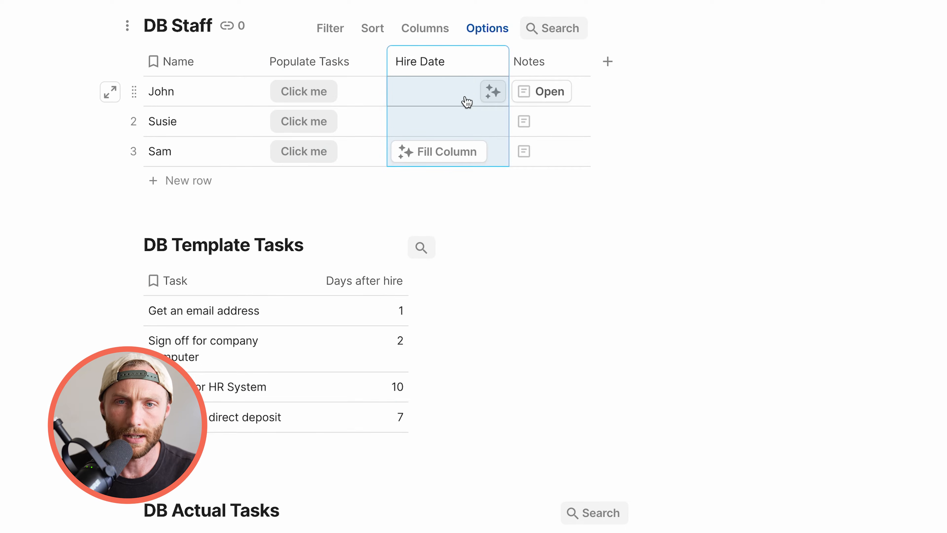
click(457, 89)
click(487, 61)
mouse_move(548, 93)
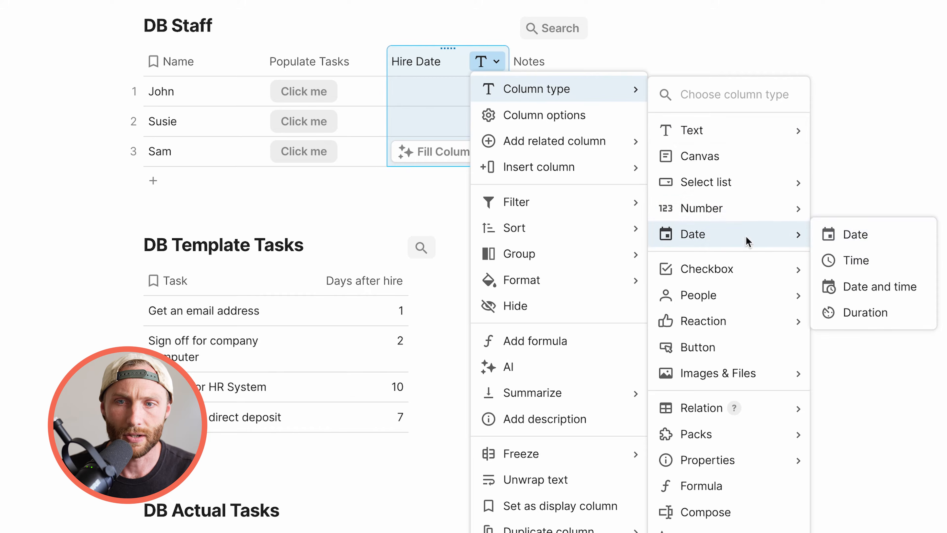
click(820, 238)
Fill the Hire Date cells of the three DB Staff rows with 6/21/2023, 7/6/2023 and 4/3/2023, in row order.
double_click(431, 100)
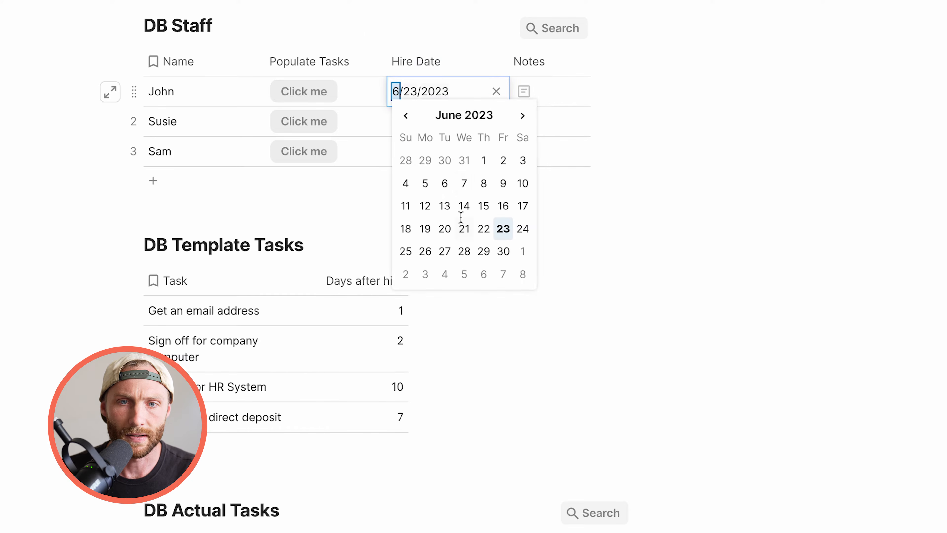
click(464, 228)
click(429, 122)
click(429, 122)
click(488, 300)
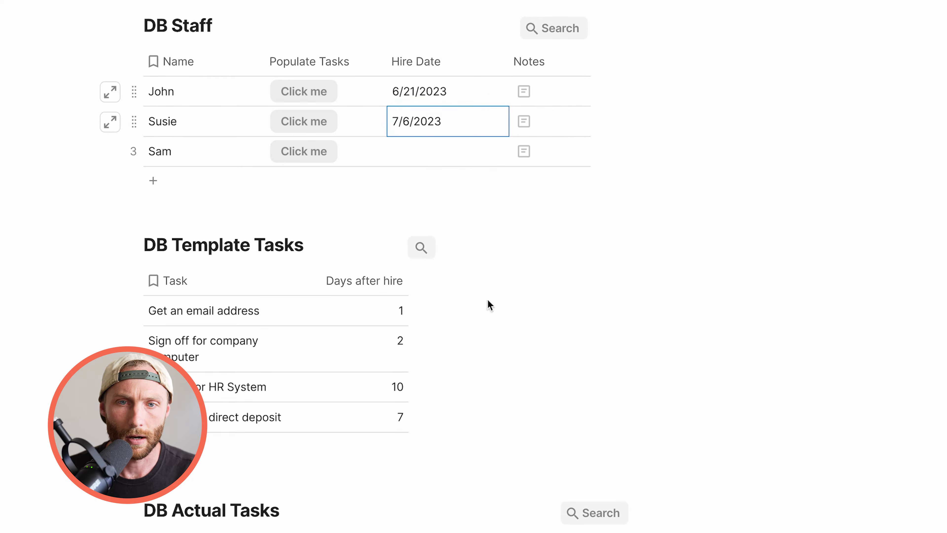
double_click(395, 150)
double_click(405, 175)
click(425, 243)
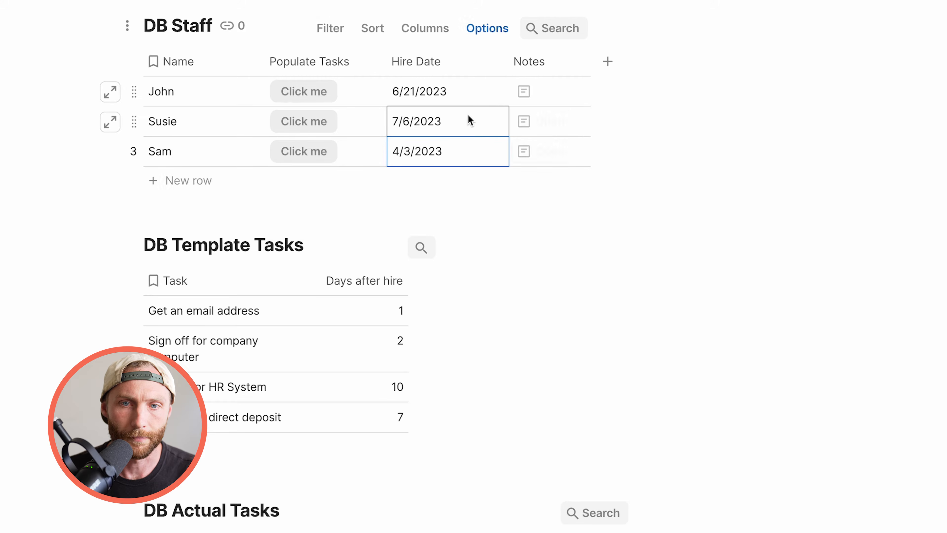
click(435, 56)
In the Populate Tasks button formula, supply thisRow.Hire Date as the value for the Due Date column.
click(309, 69)
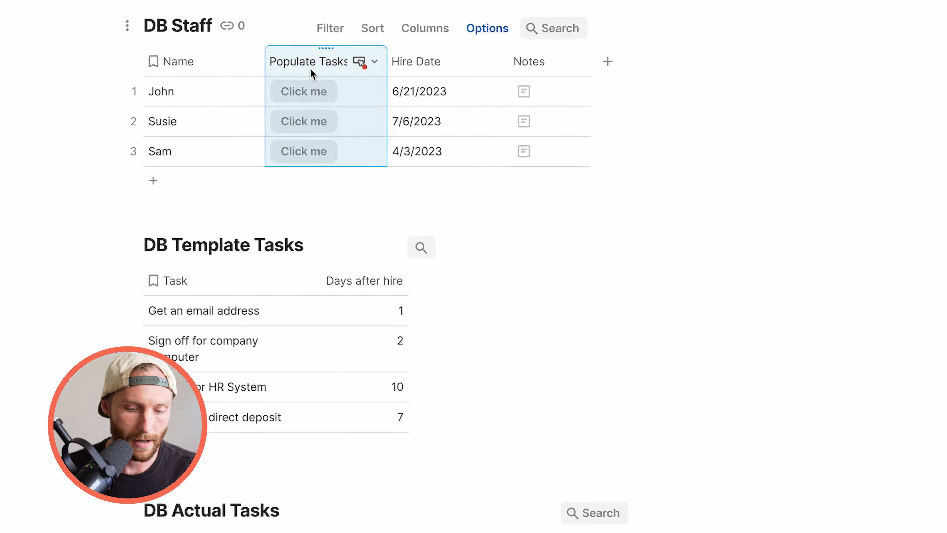
click(309, 69)
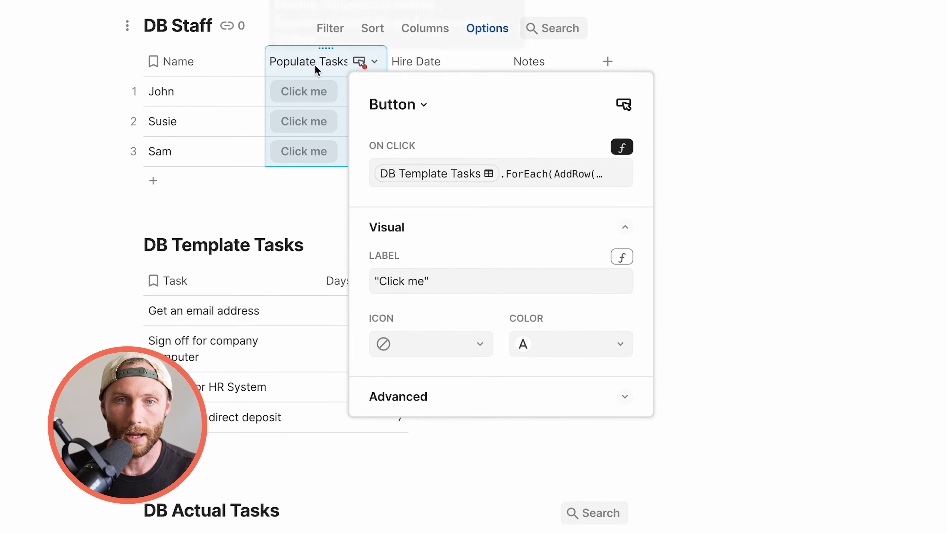
click(596, 174)
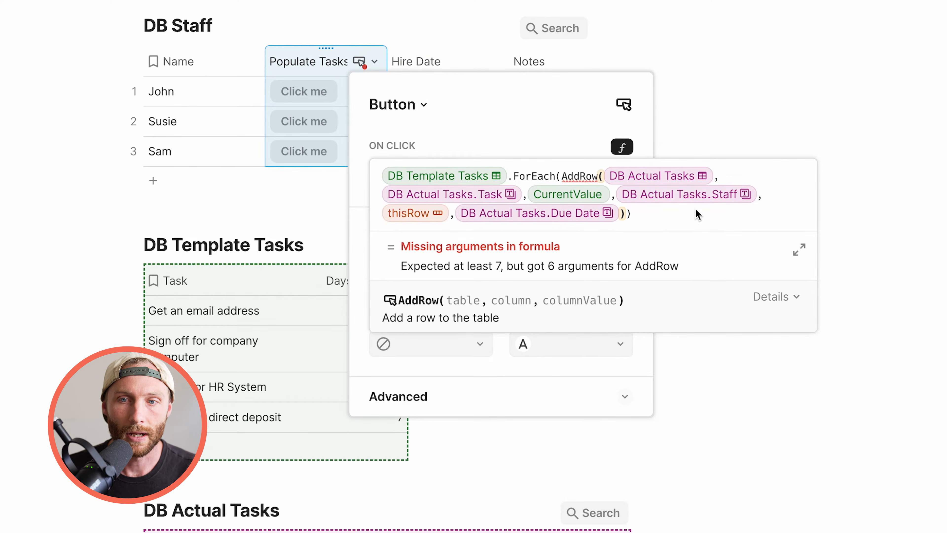
click(617, 218)
text(,Task)
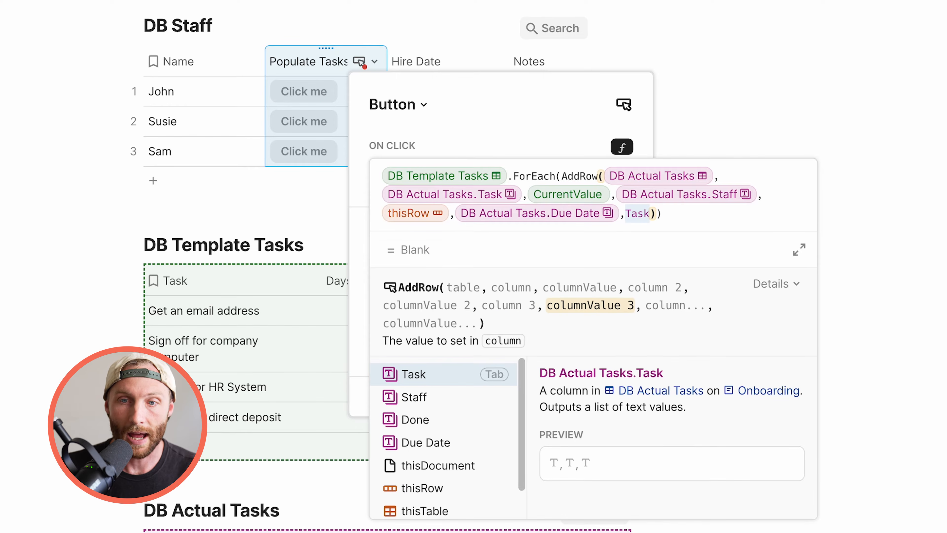
key(BackSpace)
key(BackSpace)
key(BackSpace)
key(BackSpace)
text(thisDocument)
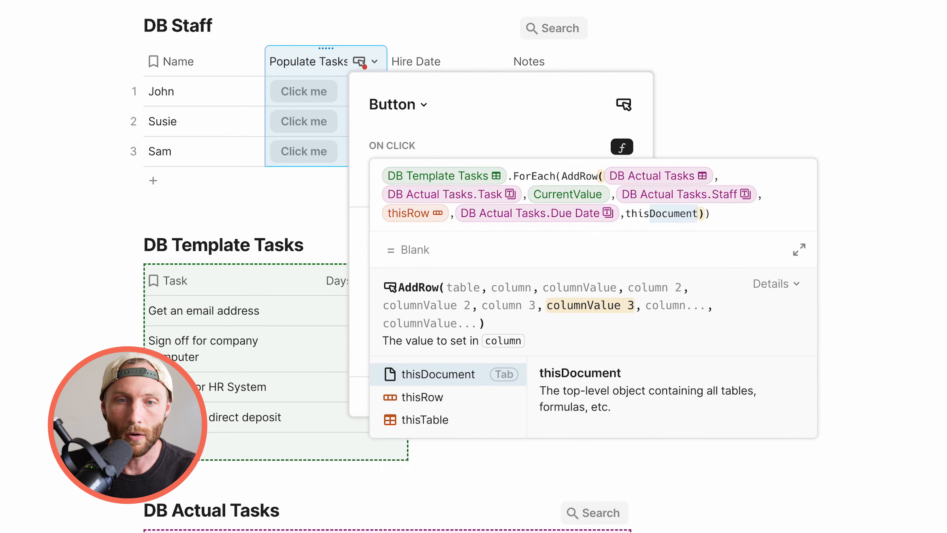
key(Down)
text(.hire Date)
key(Tab)
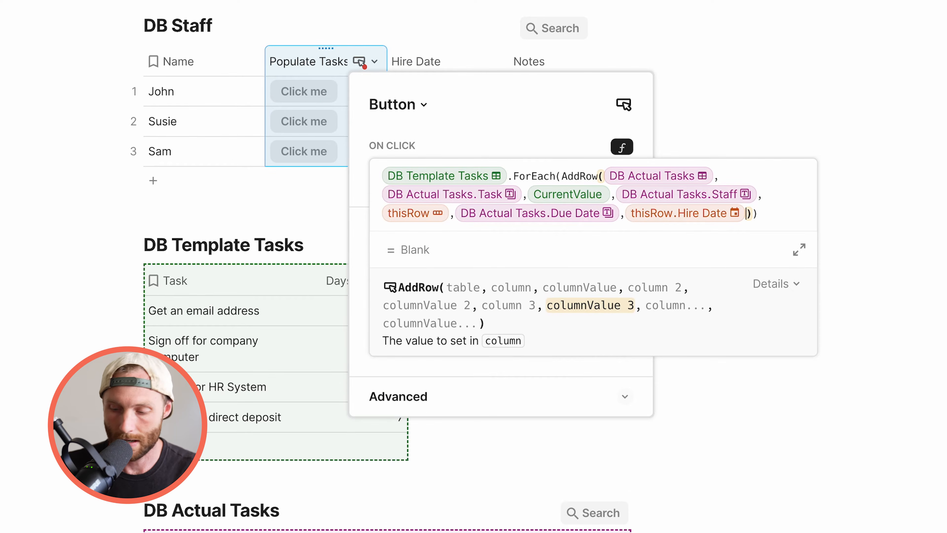
Add CurrentValue.Days after hire to the hire date in the Due Date value and commit the formula.
text(+CurrentValue)
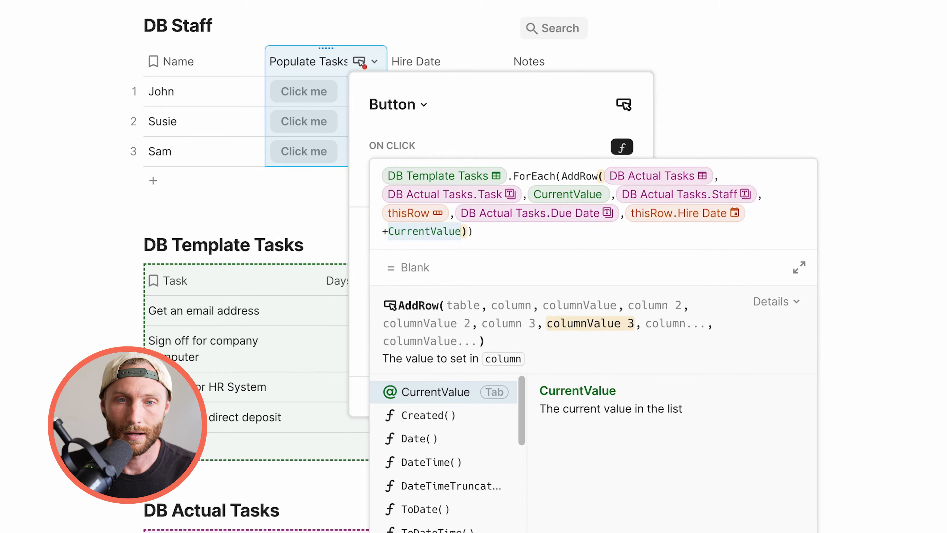
key(Tab)
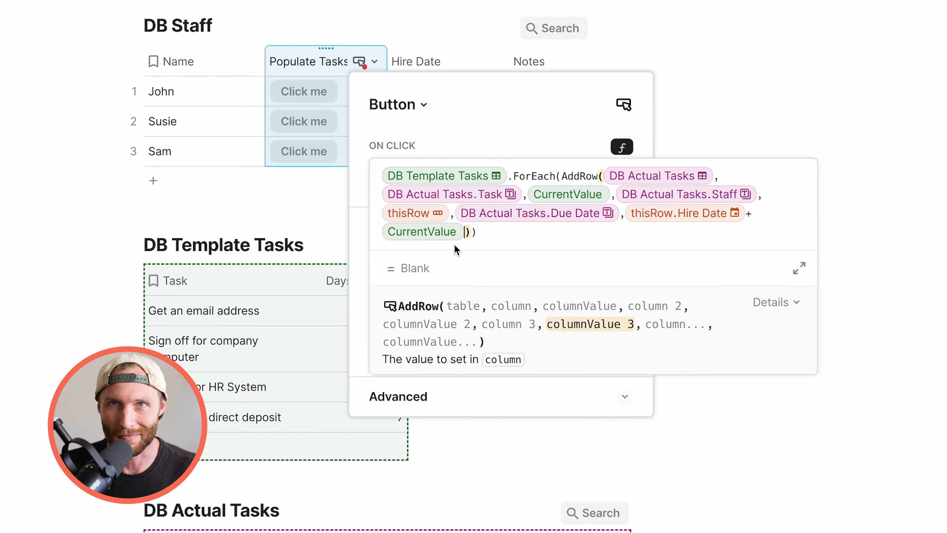
text(.)
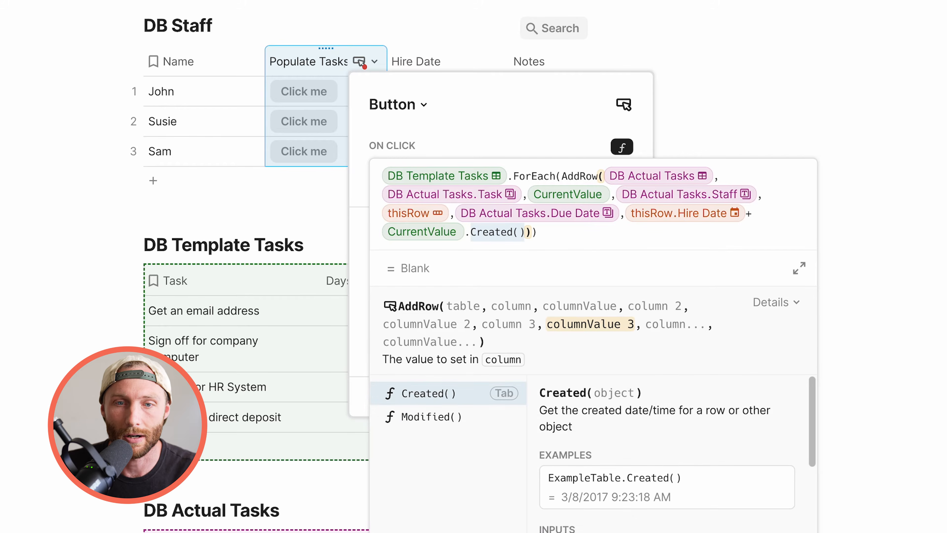
text(days after hi)
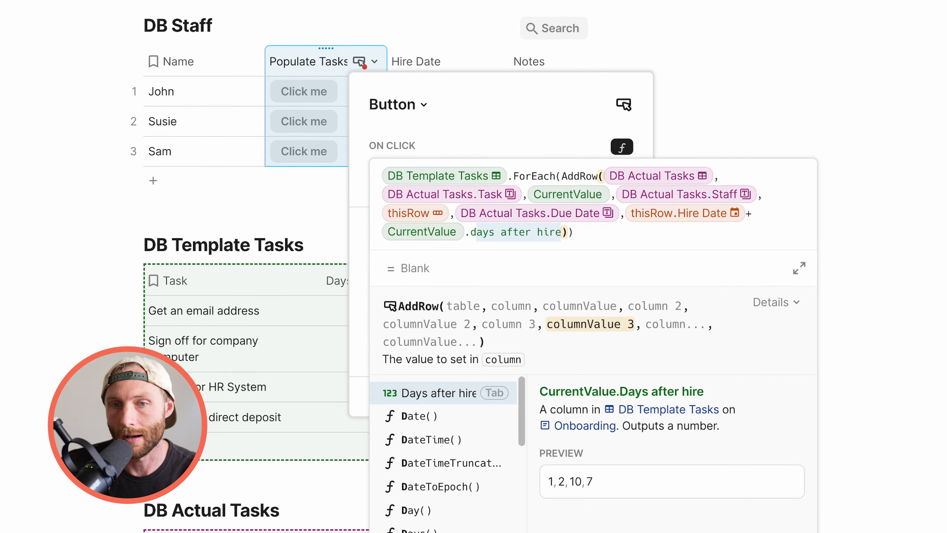
key(Tab)
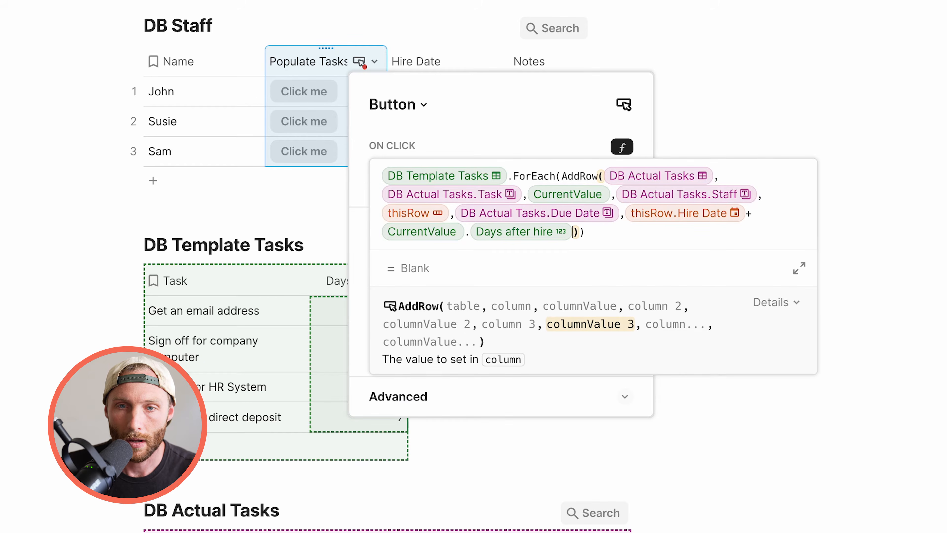
key(Return)
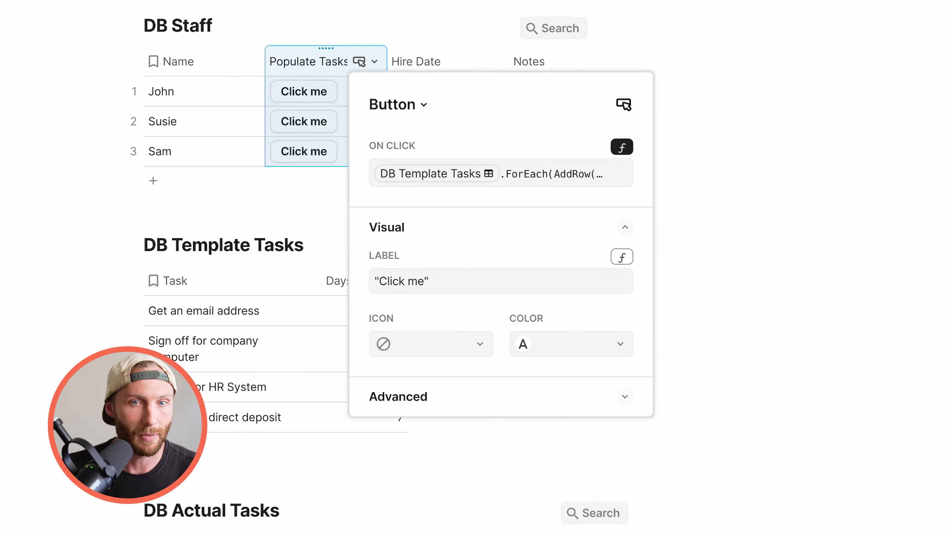
Run the Populate Tasks button for the first staff member in DB Staff.
click(328, 64)
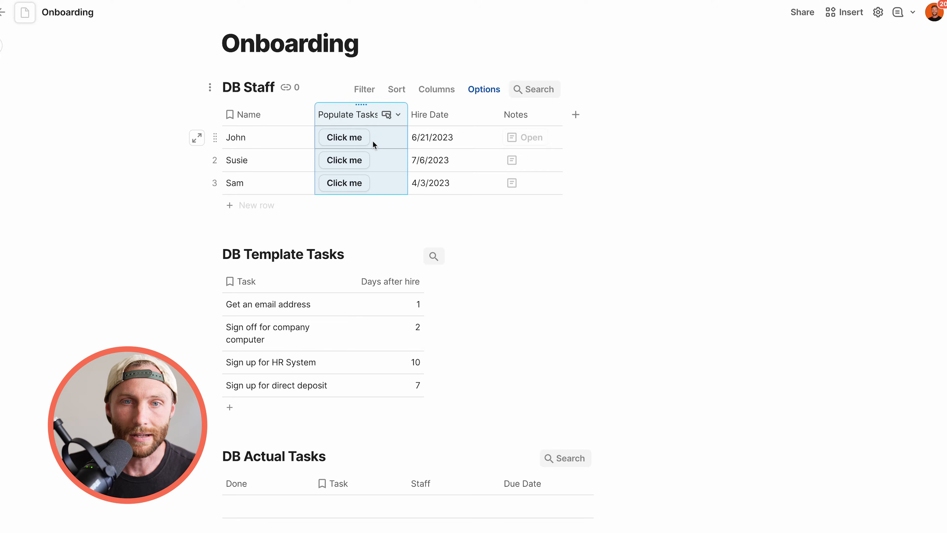
scroll(381, 157, down, 1)
click(356, 130)
click(356, 130)
scroll(406, 391, down, 6)
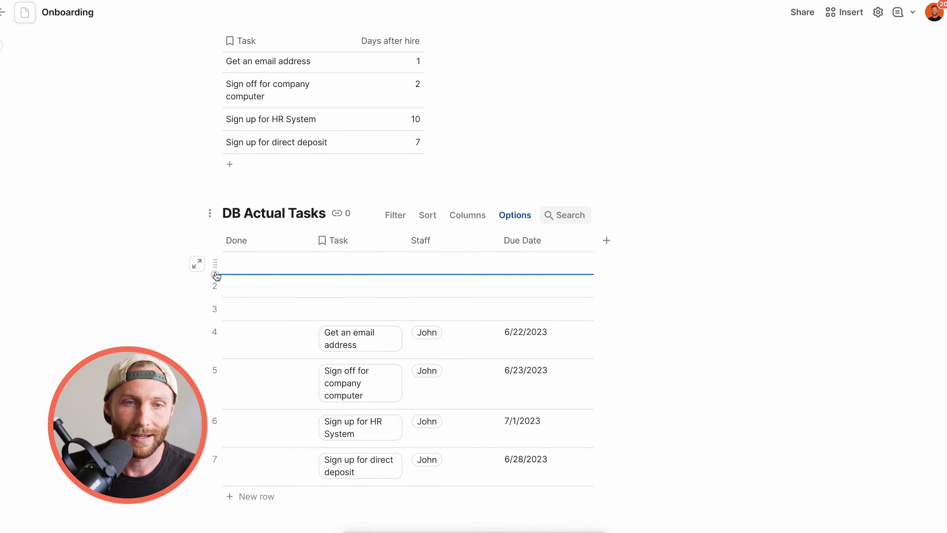
Delete the three blank rows at the start of DB Actual Tasks.
click(216, 265)
key(Delete)
key(Delete)
key(Delete)
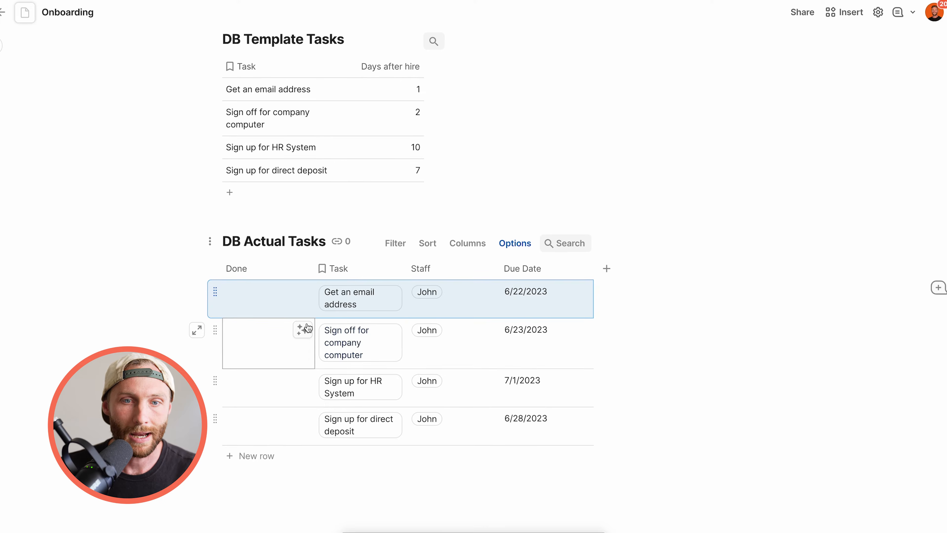
Compare the generated DB Actual Tasks rows with the template tasks' days after hire and the staff member's hire date.
drag(290, 308, 294, 421)
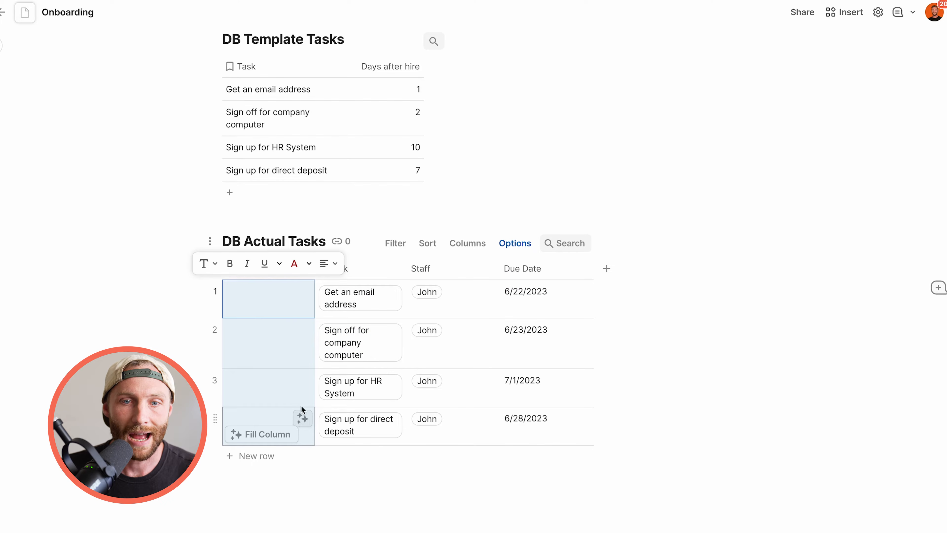
drag(398, 301, 406, 450)
drag(543, 301, 552, 431)
drag(403, 405, 543, 400)
scroll(544, 396, up, 5)
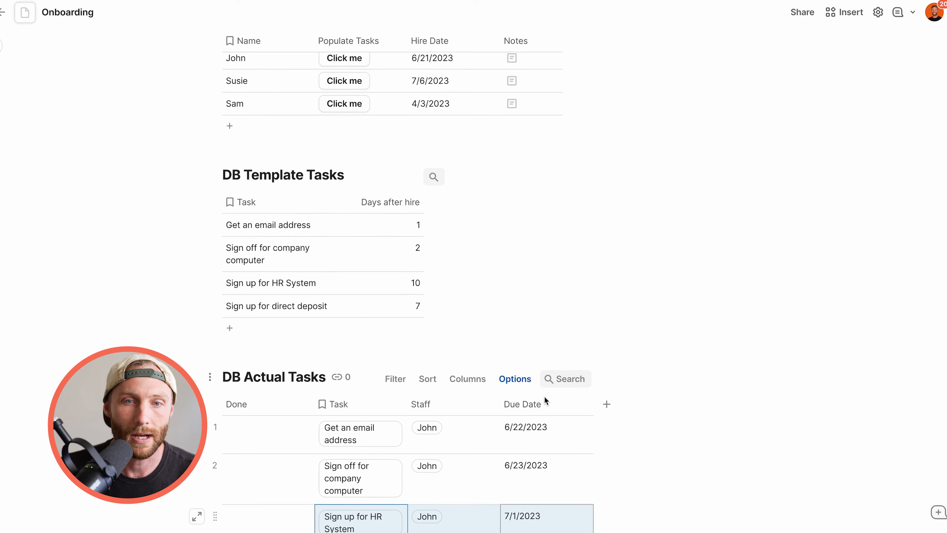
drag(294, 303, 385, 306)
scroll(392, 341, up, 1)
scroll(392, 341, up, 1)
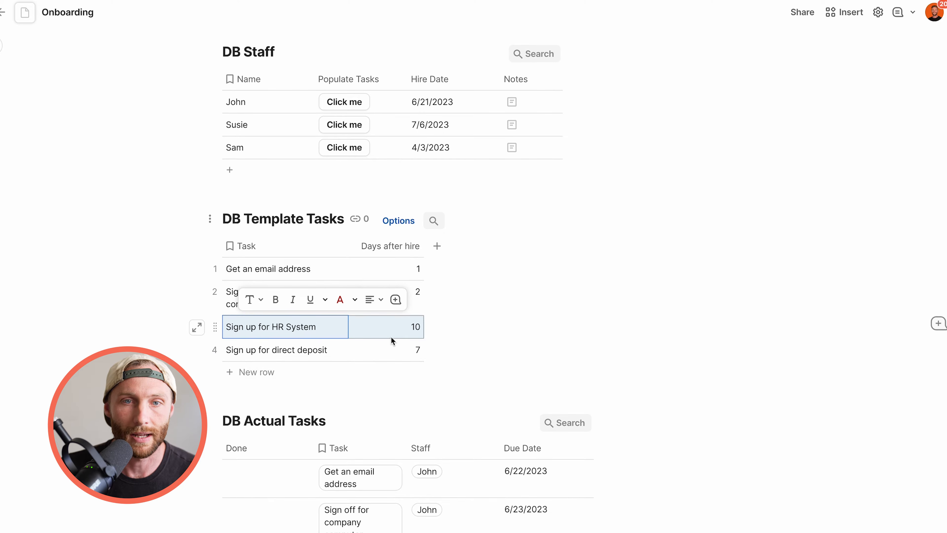
drag(263, 111, 538, 108)
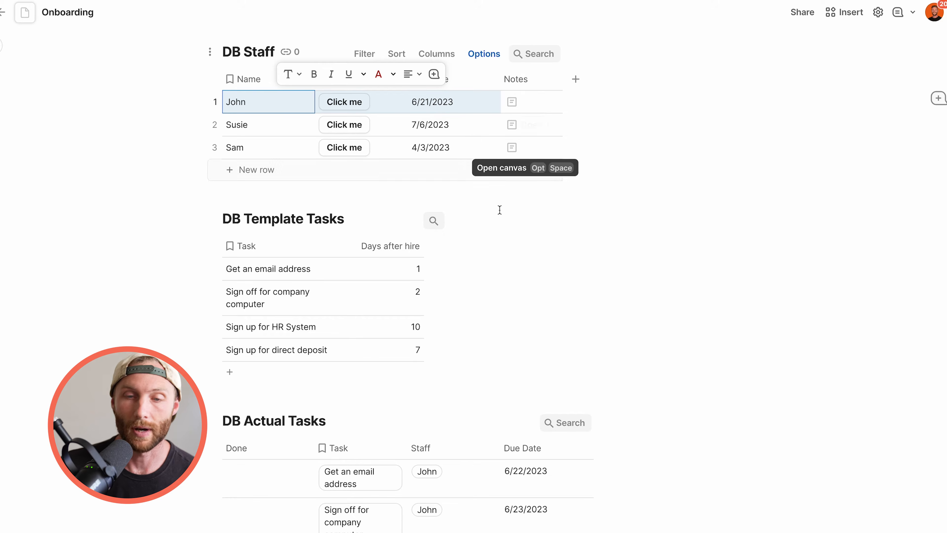
click(544, 502)
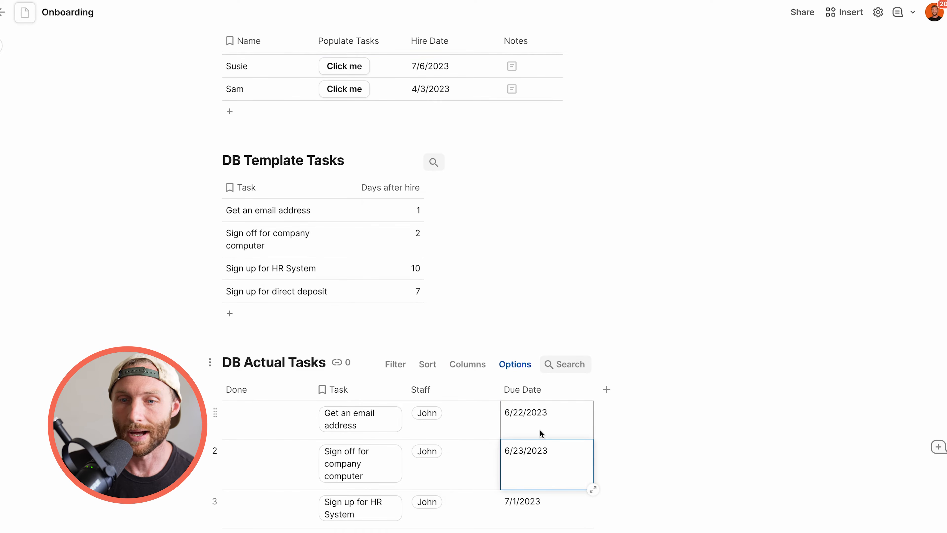
Change the Due Date column of DB Actual Tasks to the Date type.
click(584, 391)
click(587, 395)
mouse_move(627, 410)
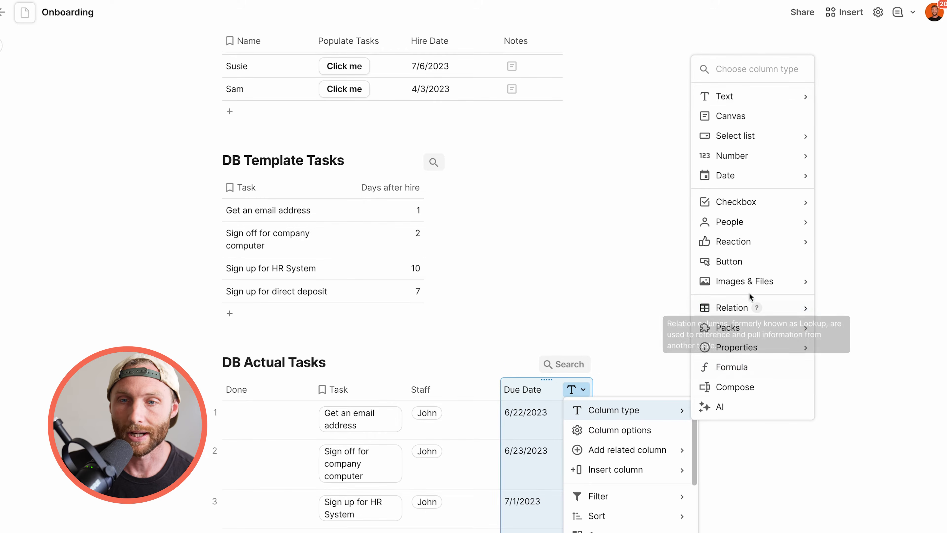
mouse_move(754, 176)
click(841, 175)
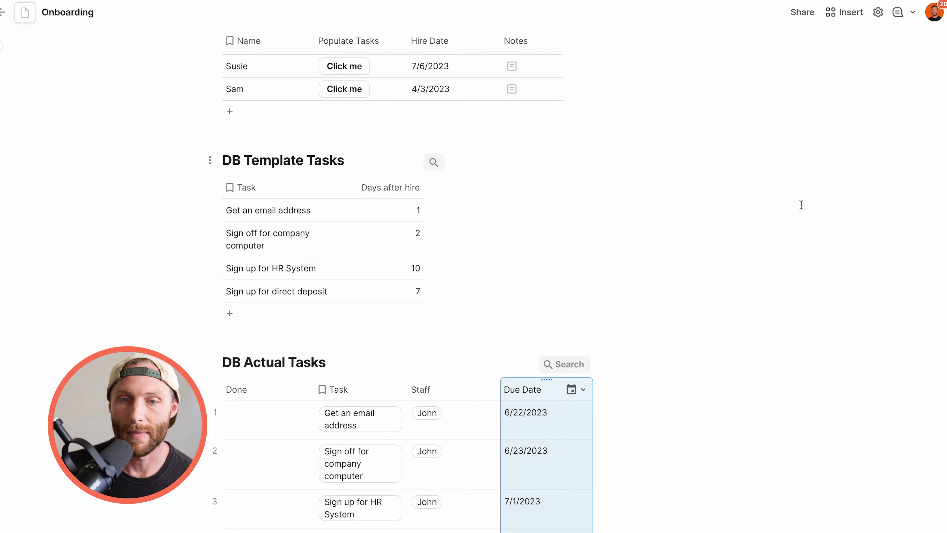
Set the due date of the "Get an email address" task in DB Actual Tasks to 6/26/2023.
click(483, 409)
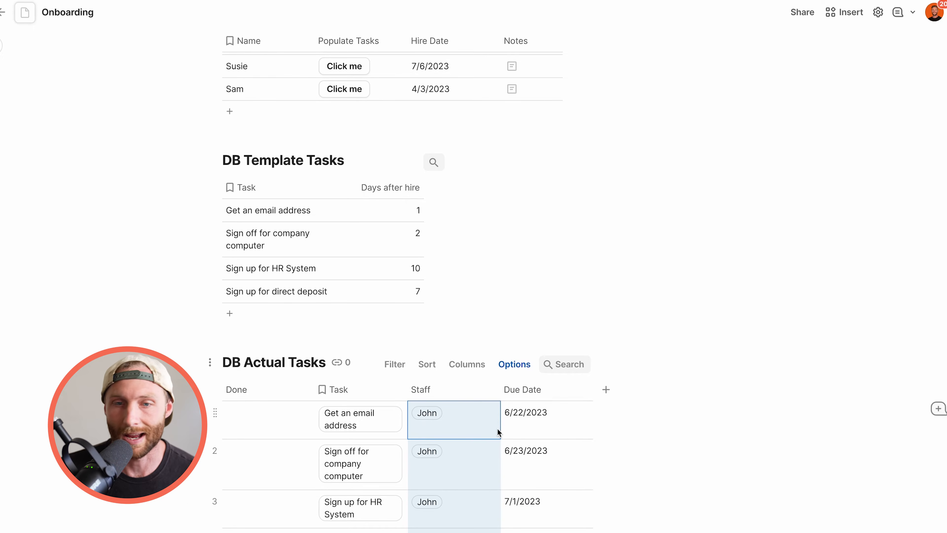
click(548, 436)
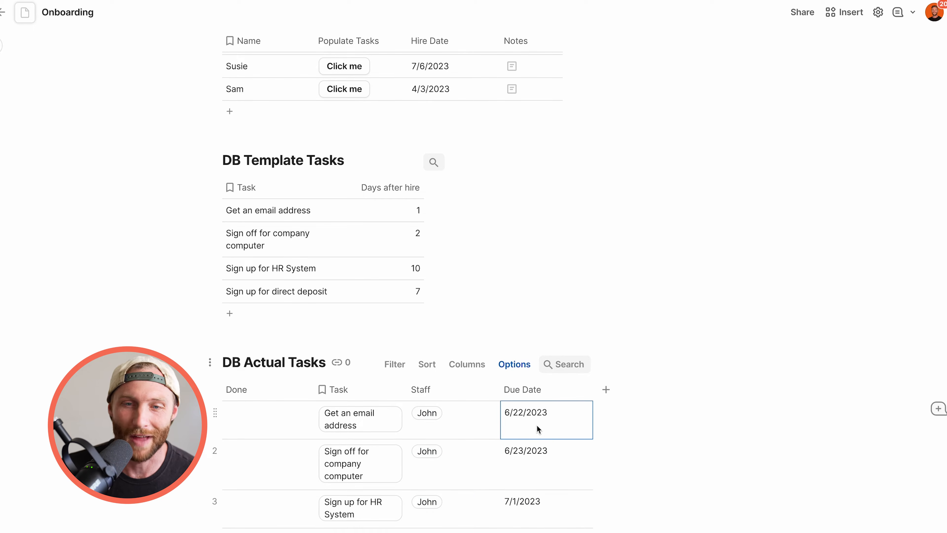
click(548, 435)
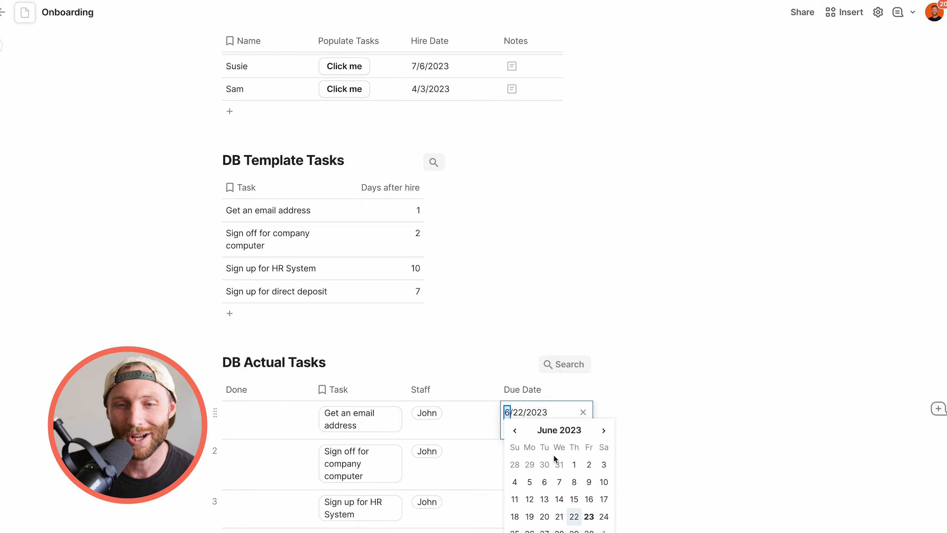
click(530, 531)
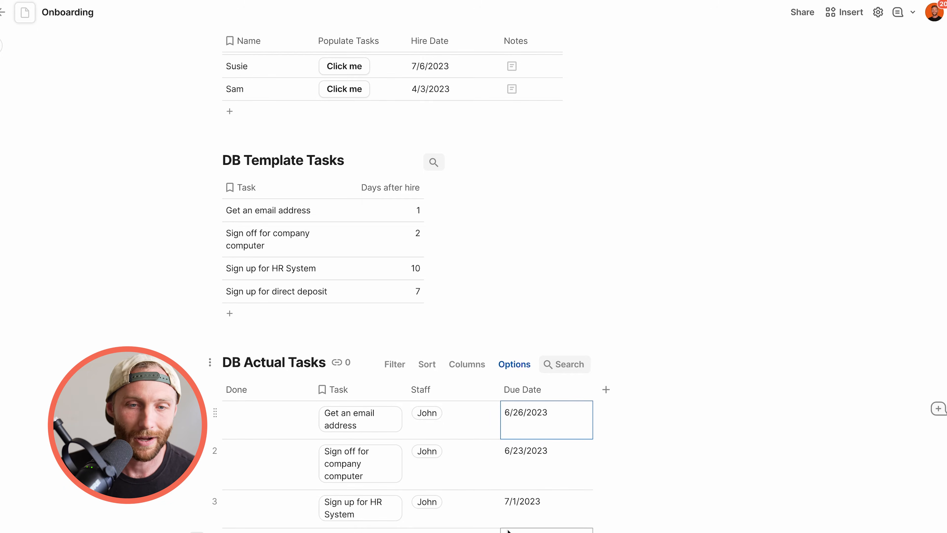
Change the Done column of DB Actual Tasks to the Checkbox type and narrow the column.
scroll(348, 433, up, 3)
scroll(348, 433, down, 1)
click(307, 416)
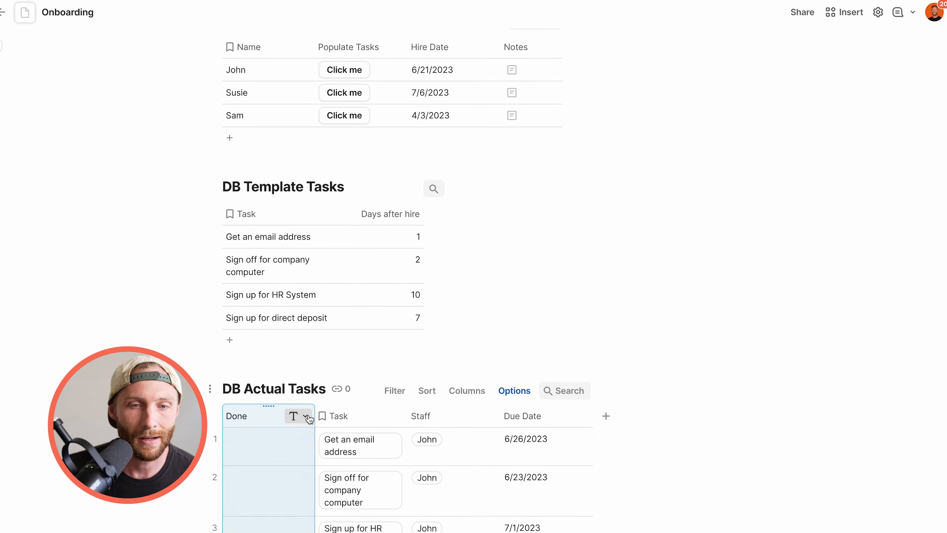
mouse_move(347, 5)
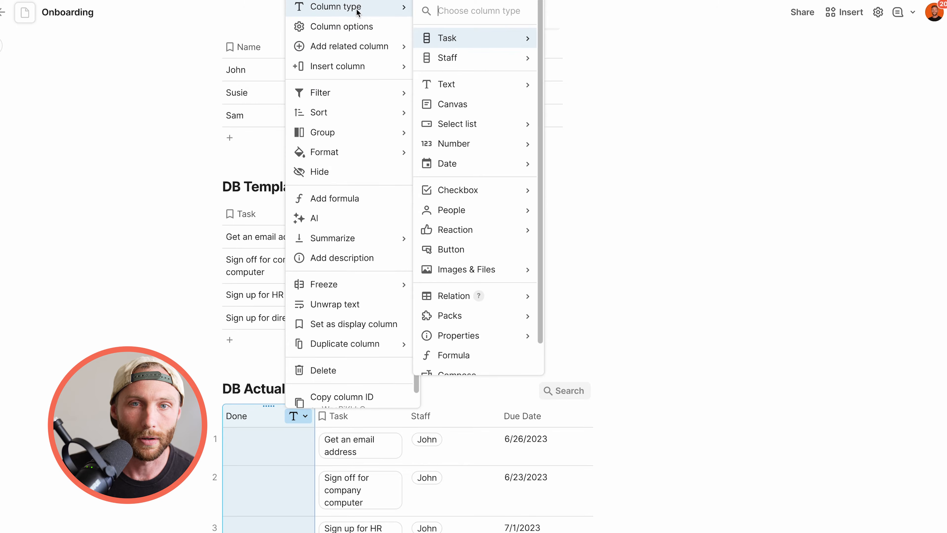
mouse_move(471, 190)
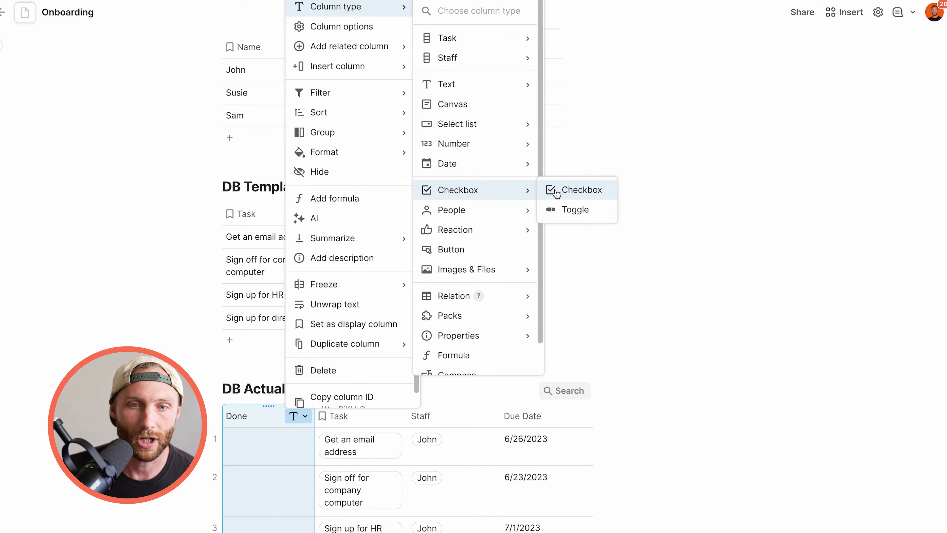
click(571, 190)
drag(315, 416, 265, 418)
Change the Staff column of DB Actual Tasks to a relation to the DB Staff table.
click(434, 416)
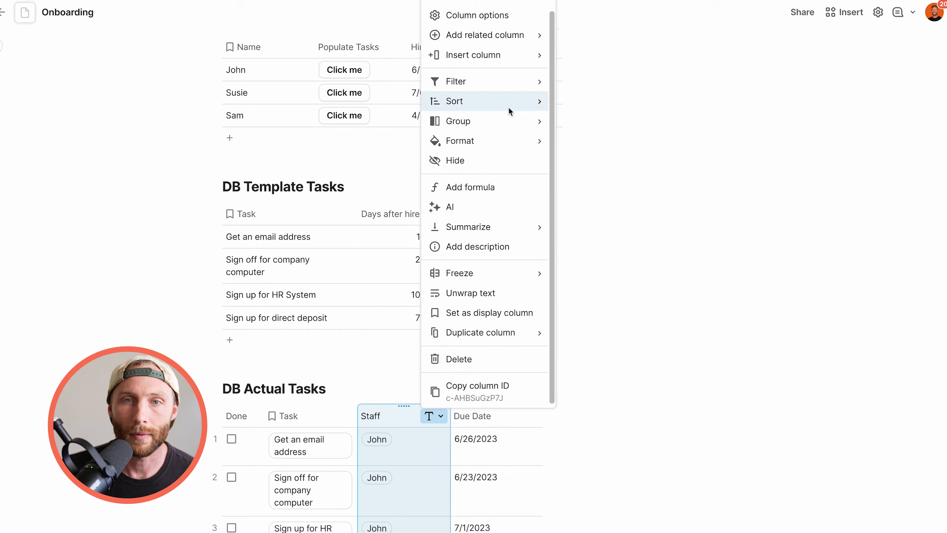
scroll(509, 110, up, 1)
mouse_move(524, 10)
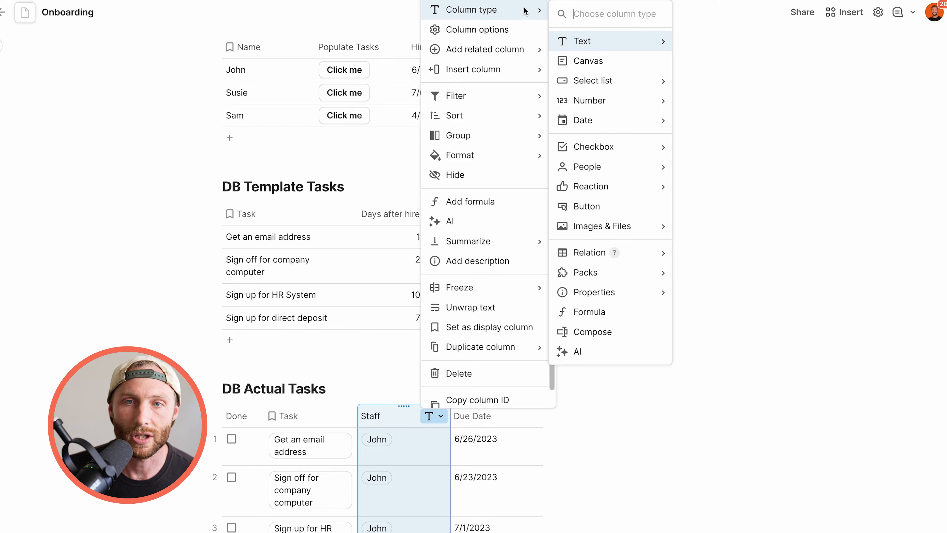
mouse_move(620, 253)
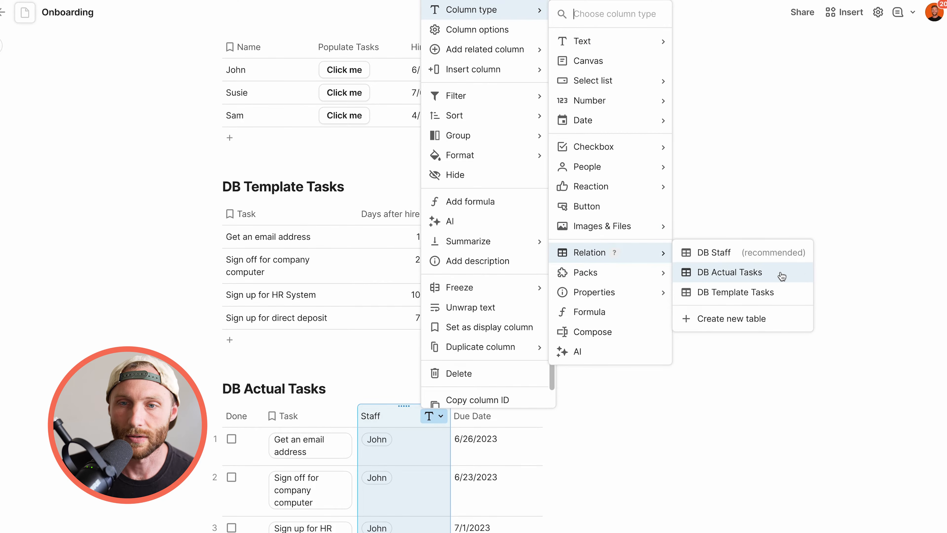
click(736, 252)
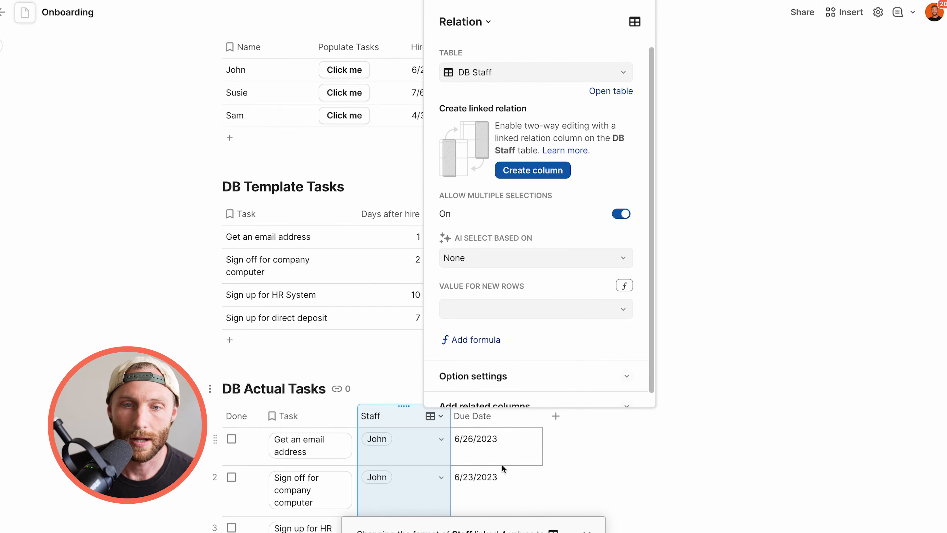
click(763, 395)
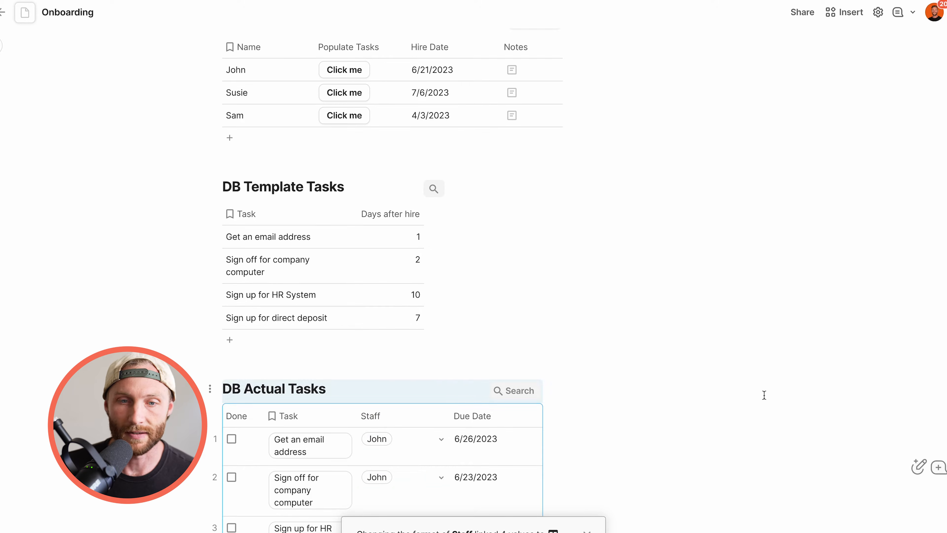
Create a linked relation column on DB Staff from the Staff relation's column options in DB Actual Tasks.
scroll(520, 500, down, 4)
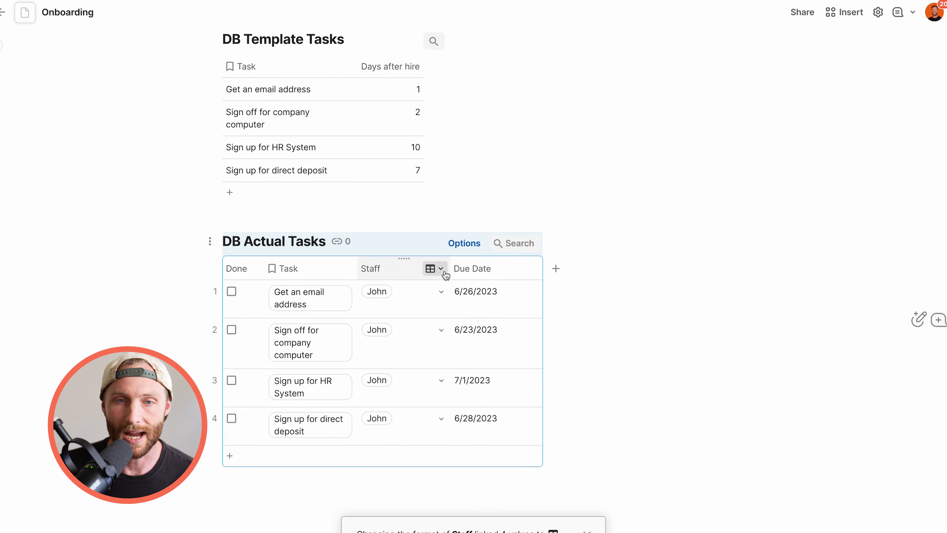
click(445, 270)
click(469, 312)
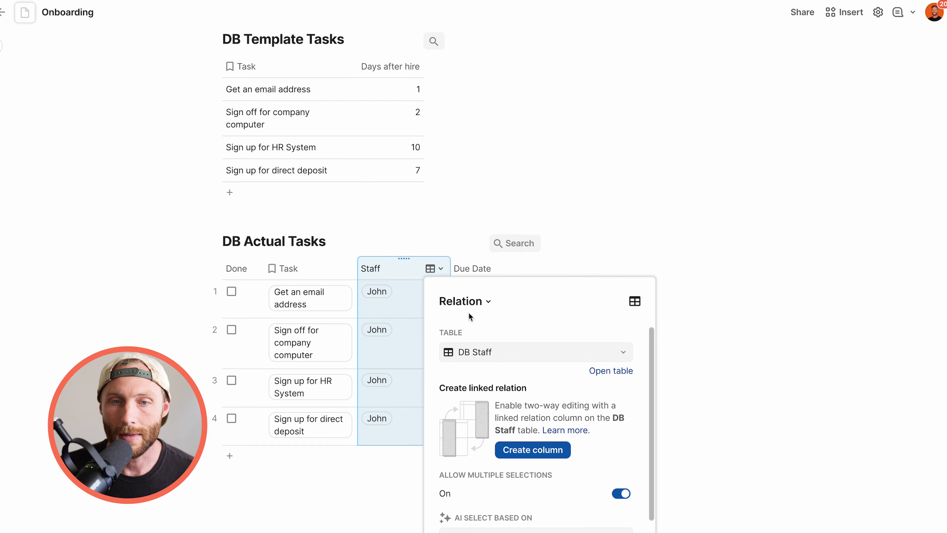
scroll(484, 336, down, 4)
scroll(541, 364, up, 2)
scroll(529, 366, up, 3)
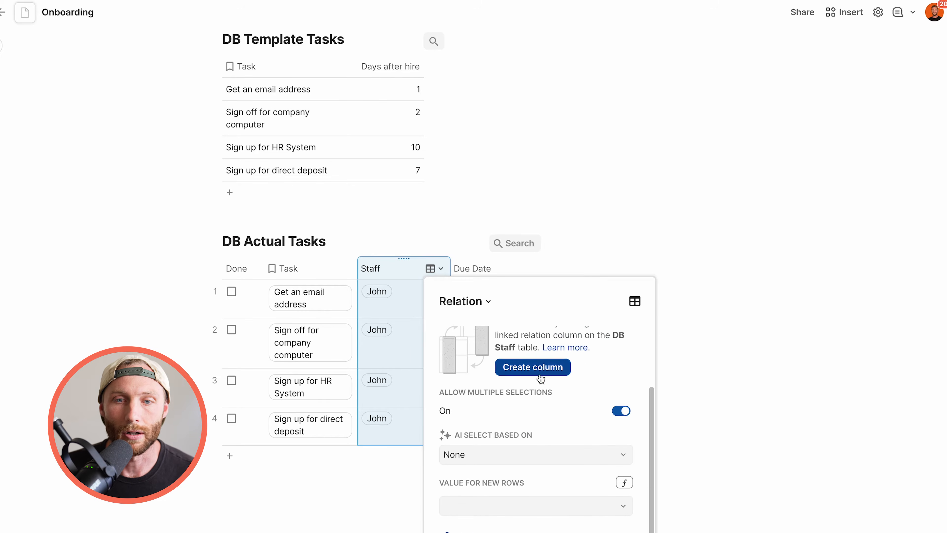
scroll(467, 342, up, 3)
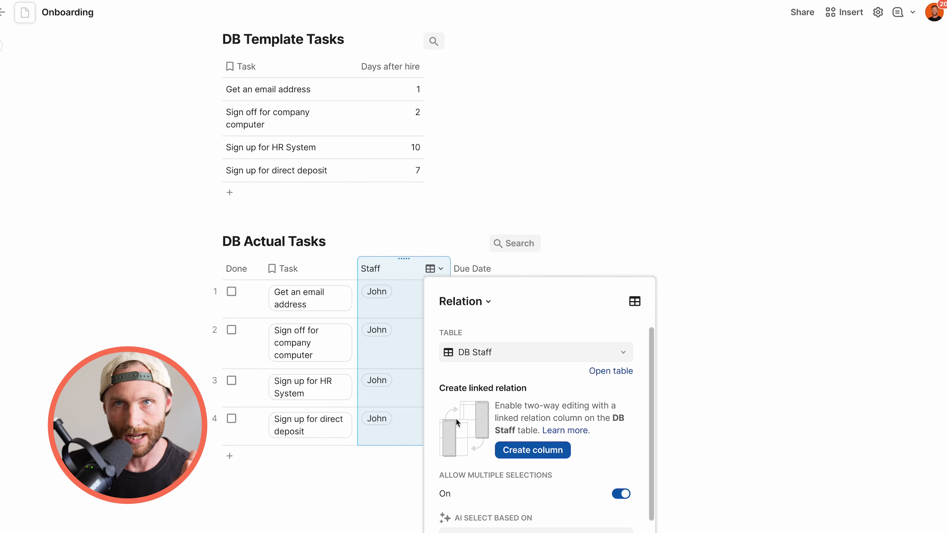
click(546, 452)
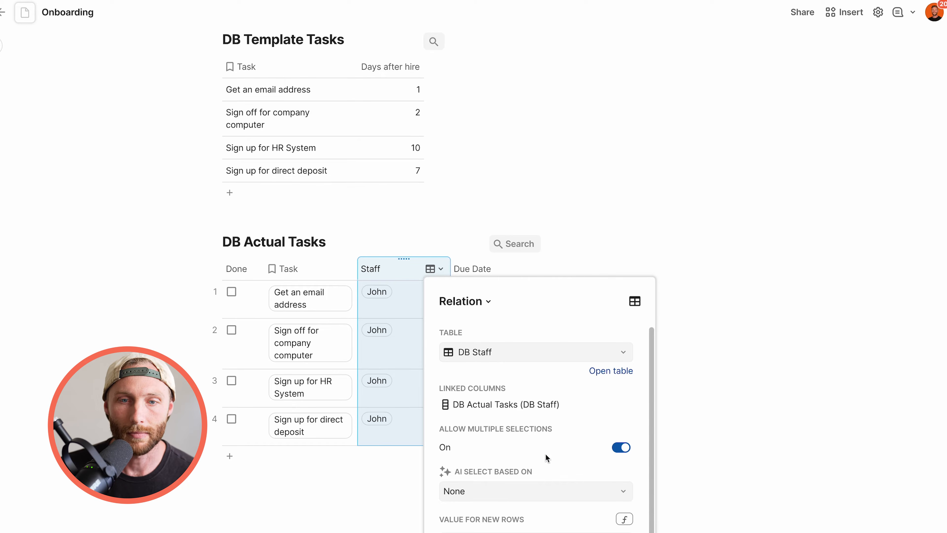
click(410, 348)
Rename the linked tasks column in DB Staff as "This persons tasks" and widen it so each task name fits on one line.
scroll(412, 355, up, 4)
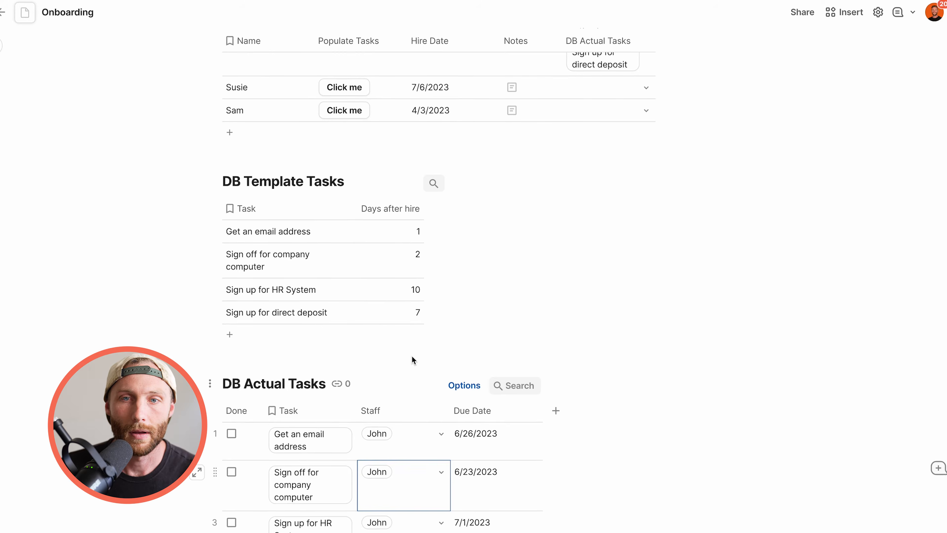
scroll(411, 355, down, 2)
scroll(431, 363, up, 7)
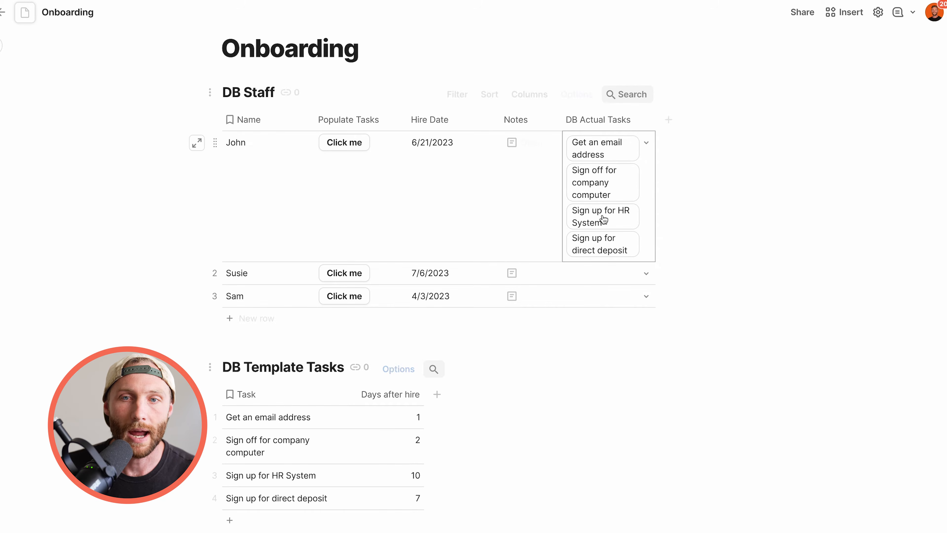
click(585, 117)
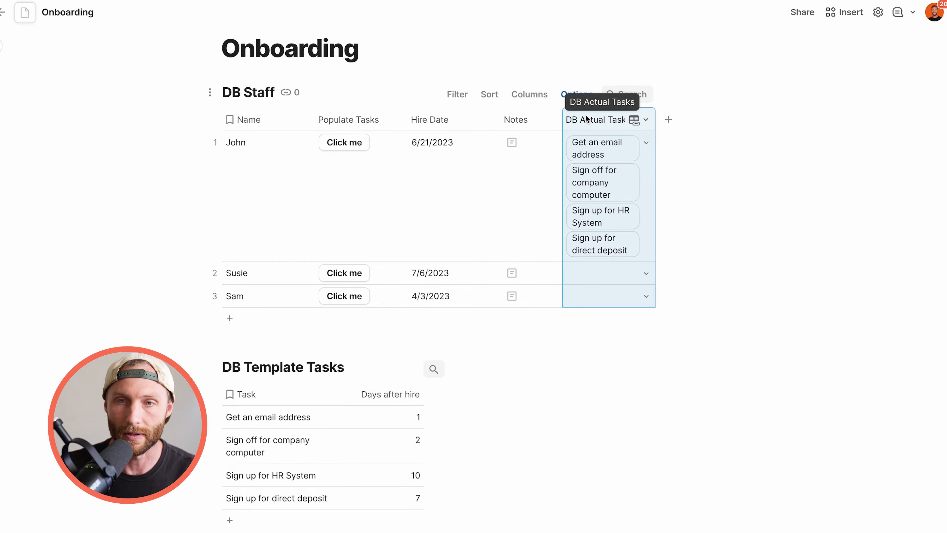
double_click(585, 118)
text(This persons tasks)
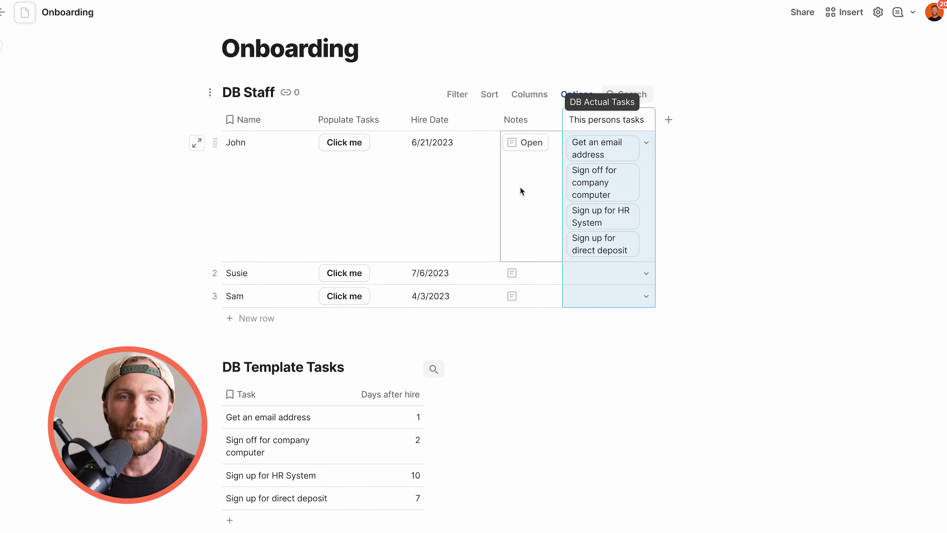
click(520, 187)
drag(655, 121, 769, 127)
drag(715, 179, 718, 227)
Populate the tasks for the second and third staff members in DB Staff.
click(286, 198)
click(340, 212)
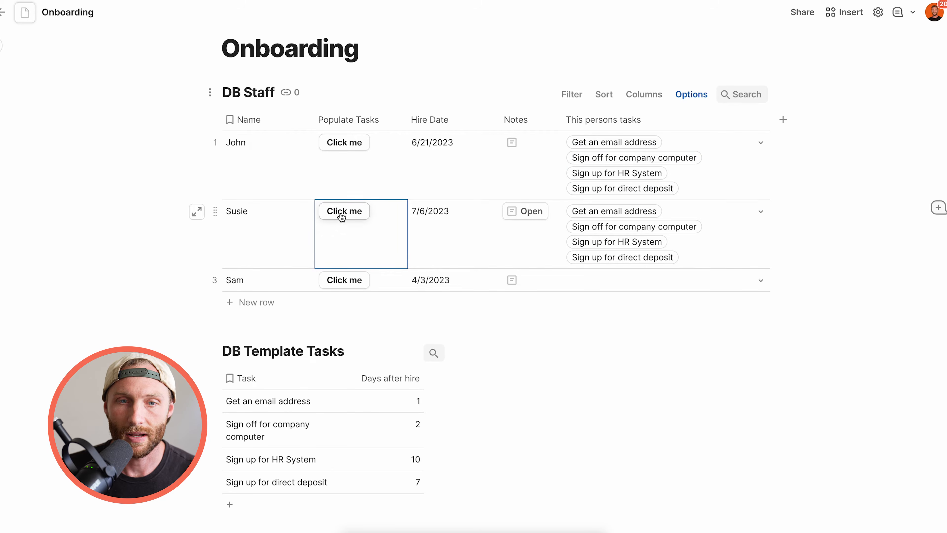
click(349, 280)
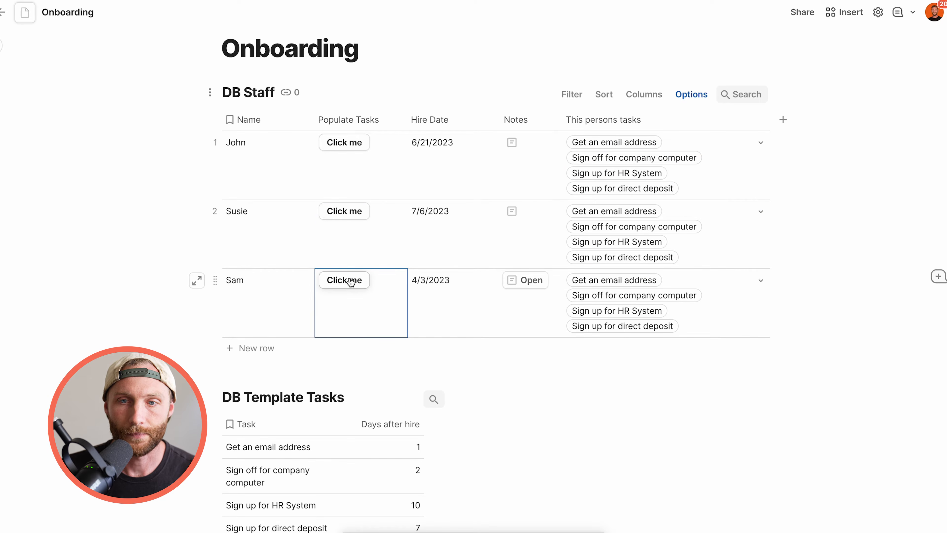
drag(709, 179, 696, 303)
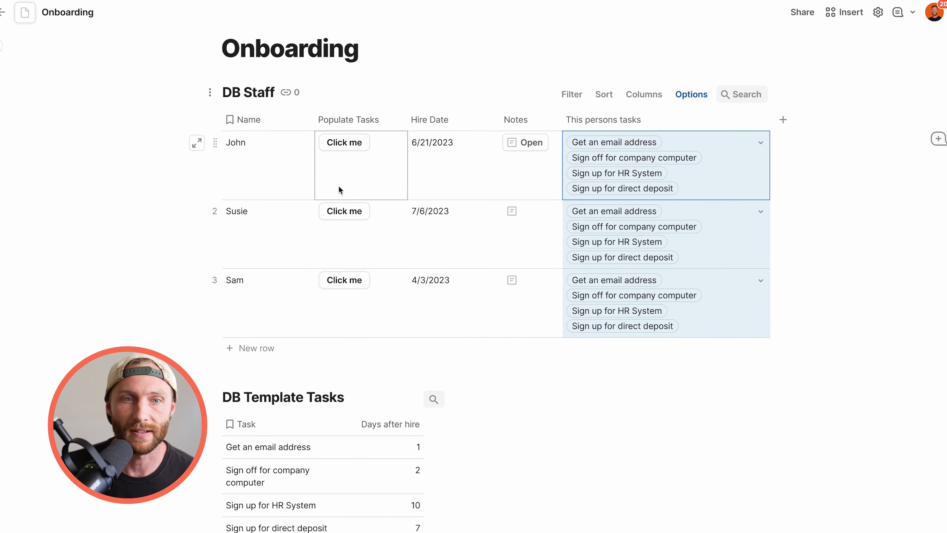
Edit the DB Staff row layout: hide Notes, Hidden column link and Column Descriptions, and place Hire Date above Populate Tasks.
click(197, 143)
click(729, 51)
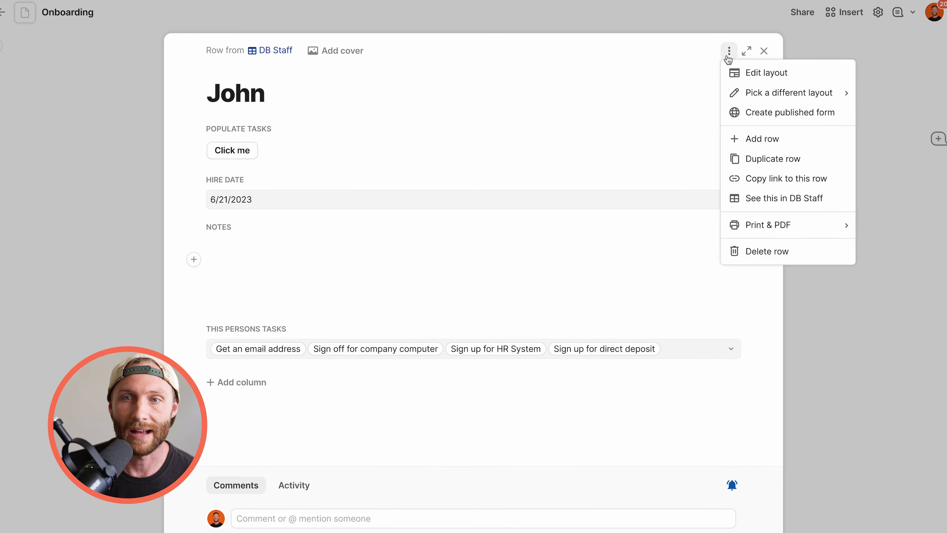
click(791, 76)
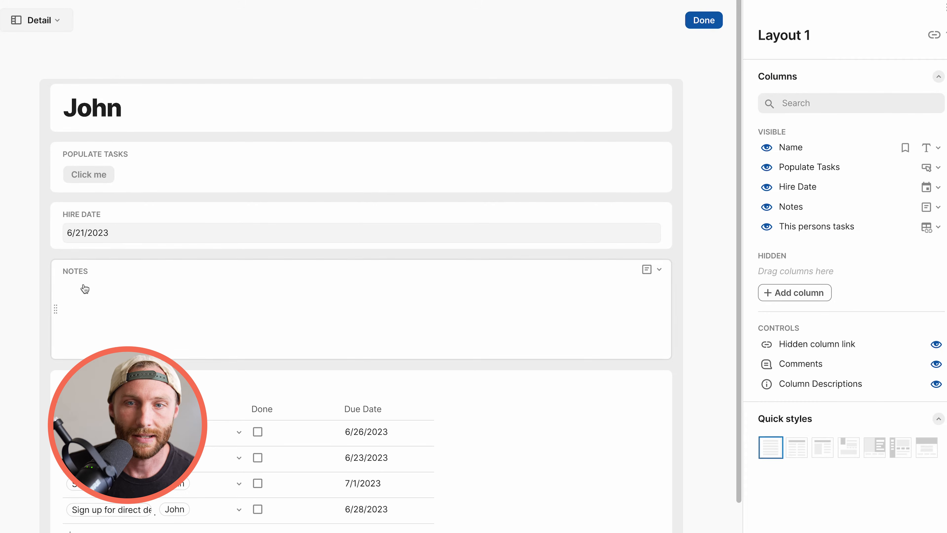
click(767, 207)
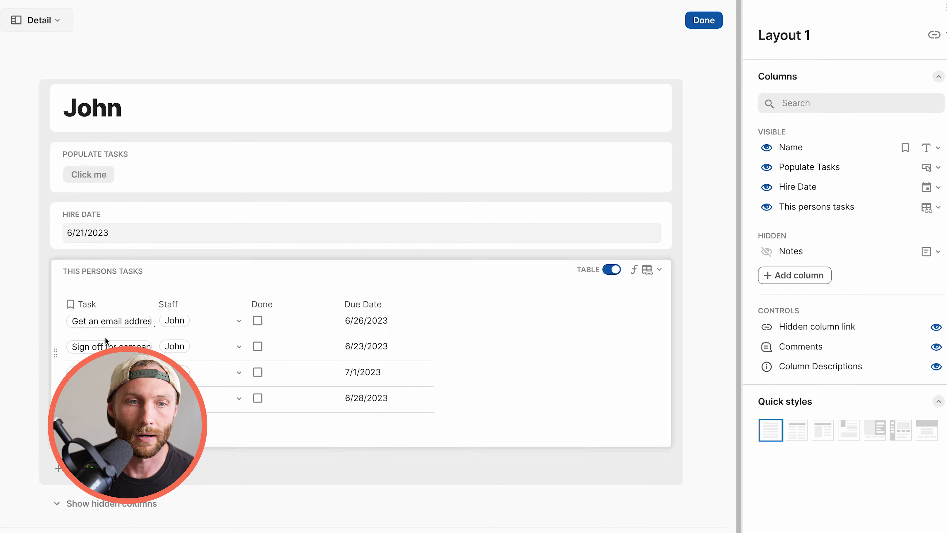
click(936, 327)
click(936, 366)
drag(59, 165, 64, 194)
click(711, 20)
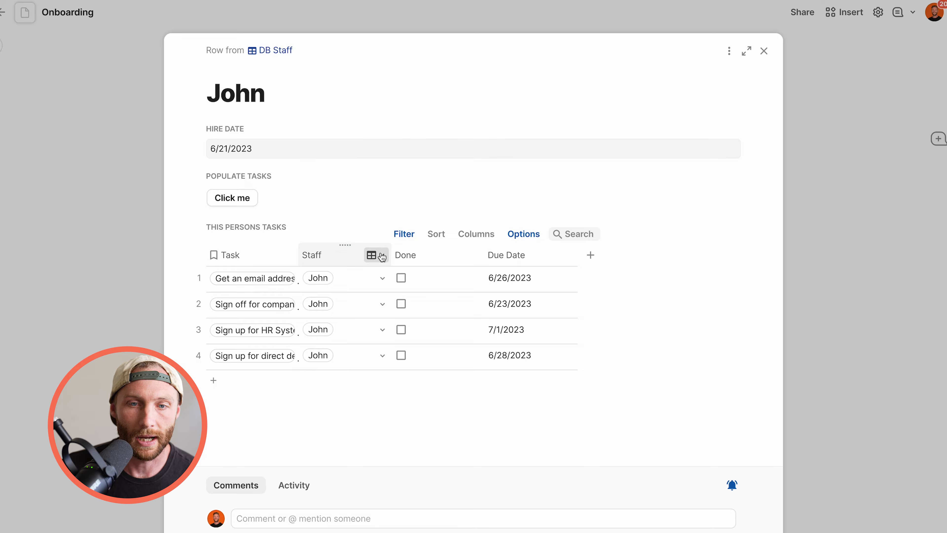
Hide the Staff column in the record's tasks table, widen the Task column and move Done in front of it.
click(376, 255)
click(413, 440)
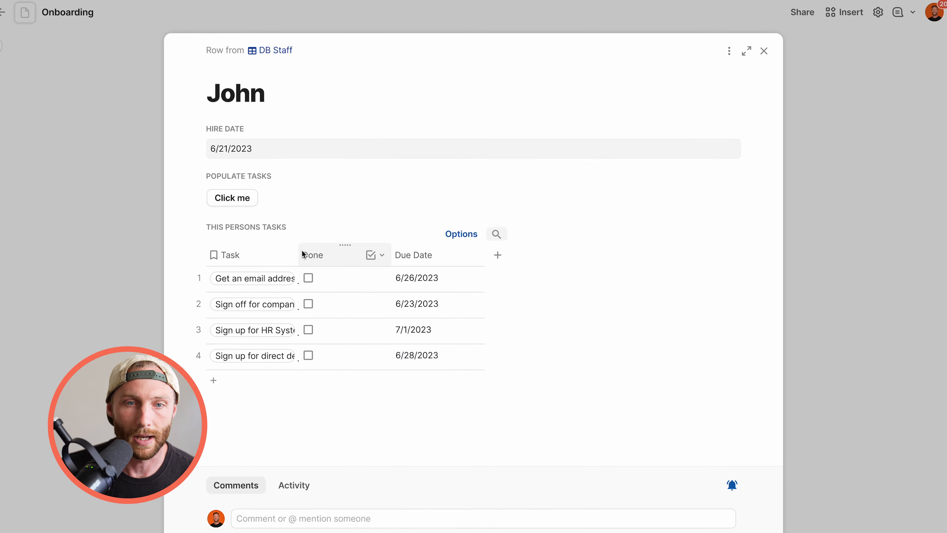
drag(297, 252, 374, 250)
drag(438, 252, 240, 267)
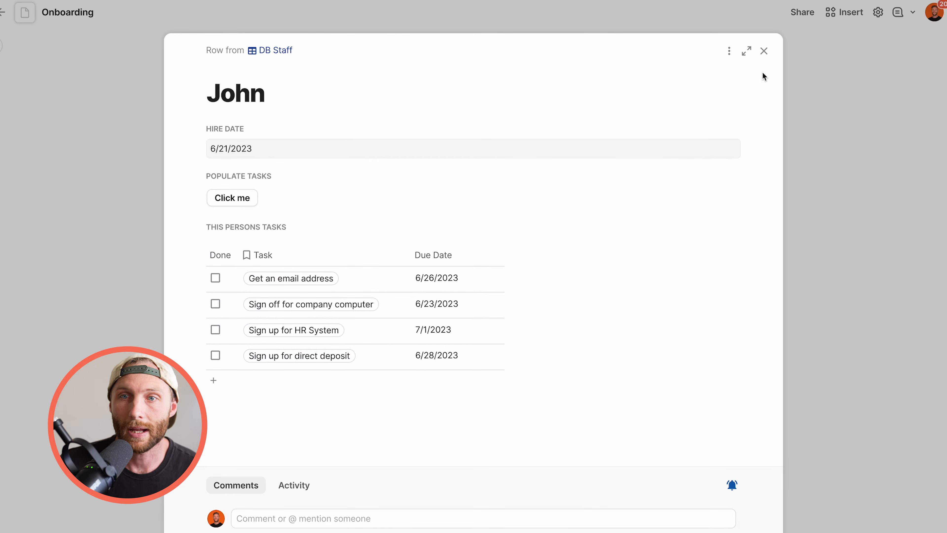
Open the second staff member's record and mark "Sign off for company computer" and "Sign up for HR System" as done.
click(763, 51)
click(202, 215)
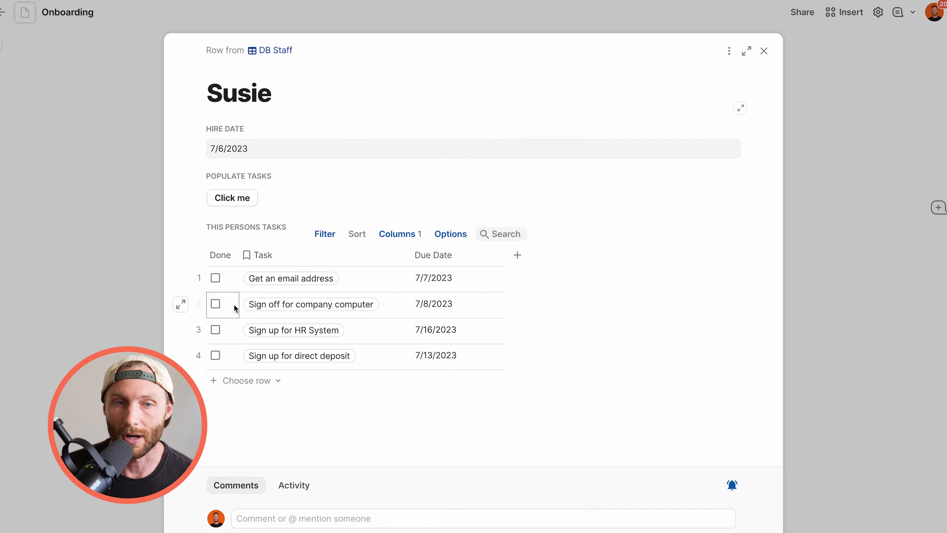
click(216, 304)
click(216, 329)
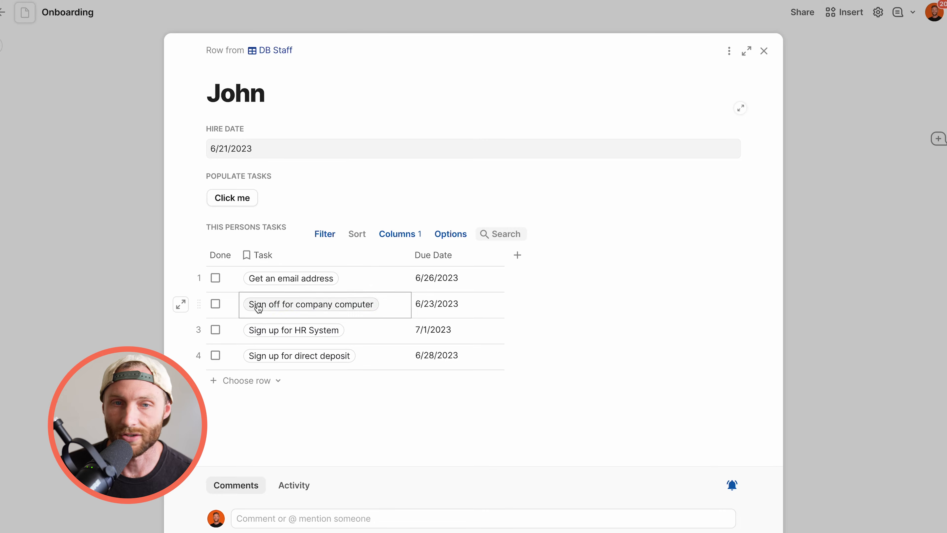
click(764, 51)
Hide the Notes column in the DB Staff table.
scroll(482, 288, down, 2)
scroll(482, 288, up, 3)
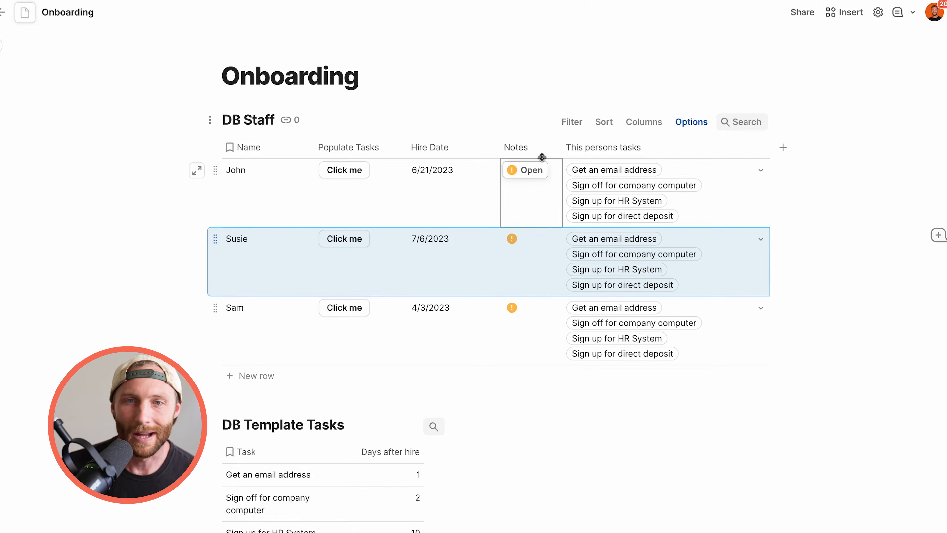
click(546, 147)
click(581, 332)
Add a "Come to a social event" task to DB Template Tasks with 14 days after hire.
scroll(475, 308, down, 3)
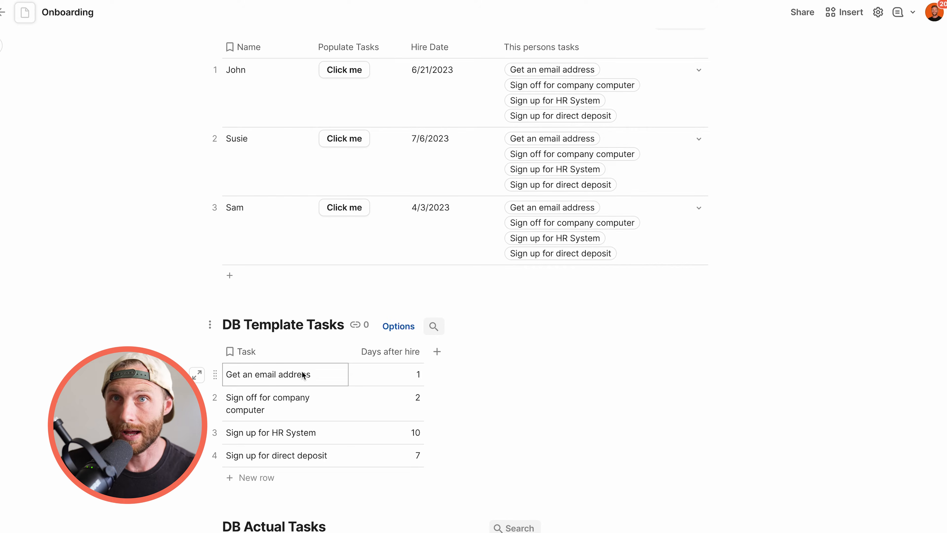
drag(284, 375, 284, 450)
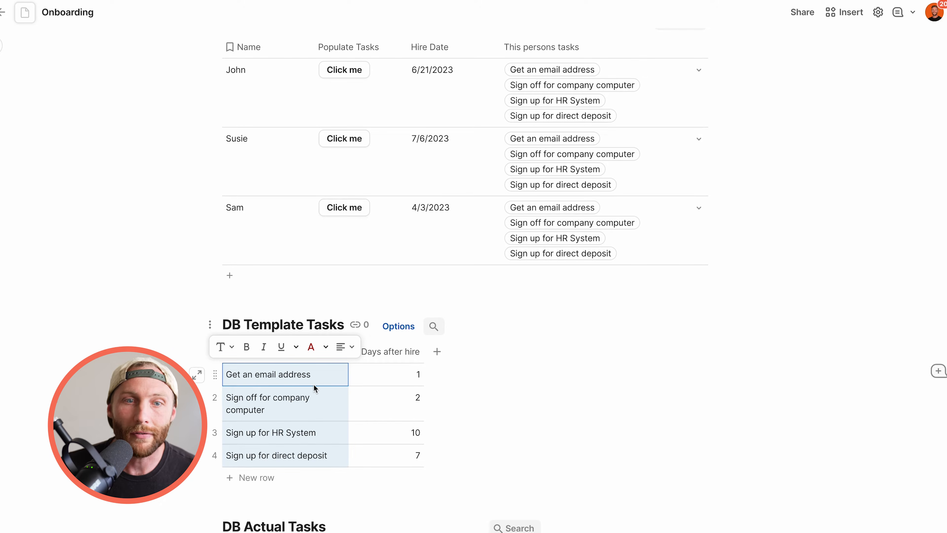
click(321, 393)
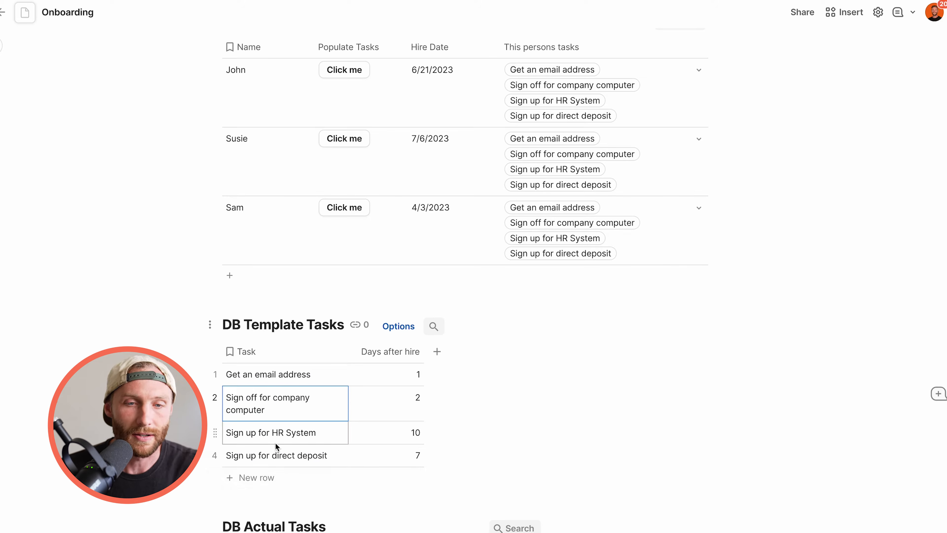
click(265, 477)
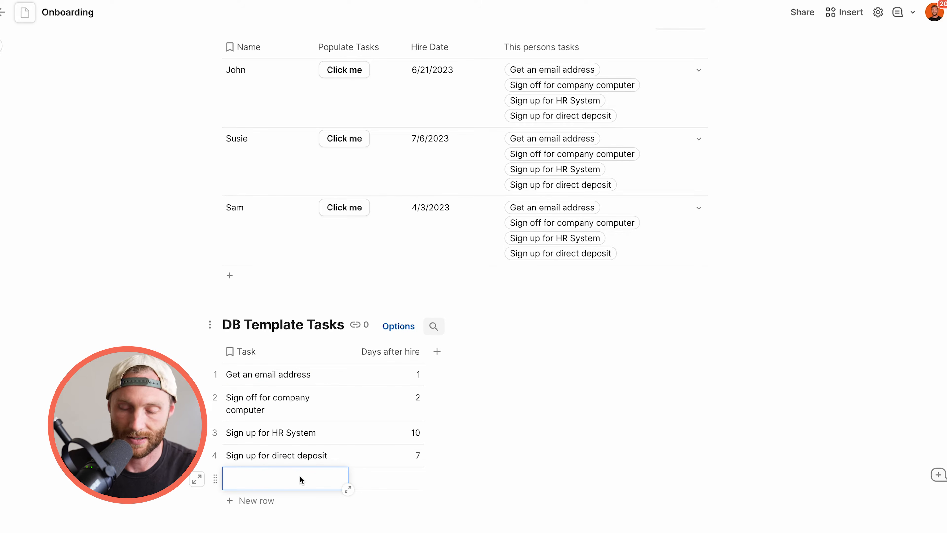
text(Come to a social event)
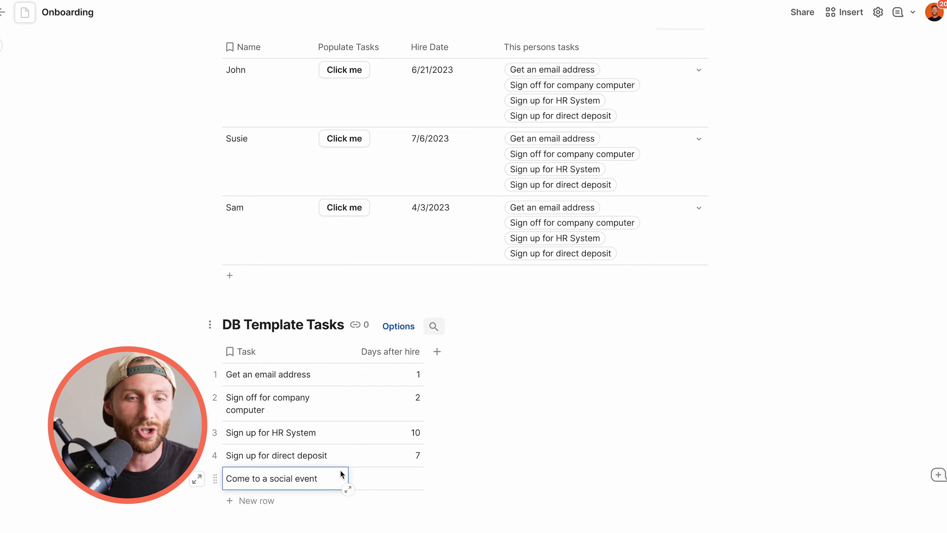
click(384, 475)
text(14)
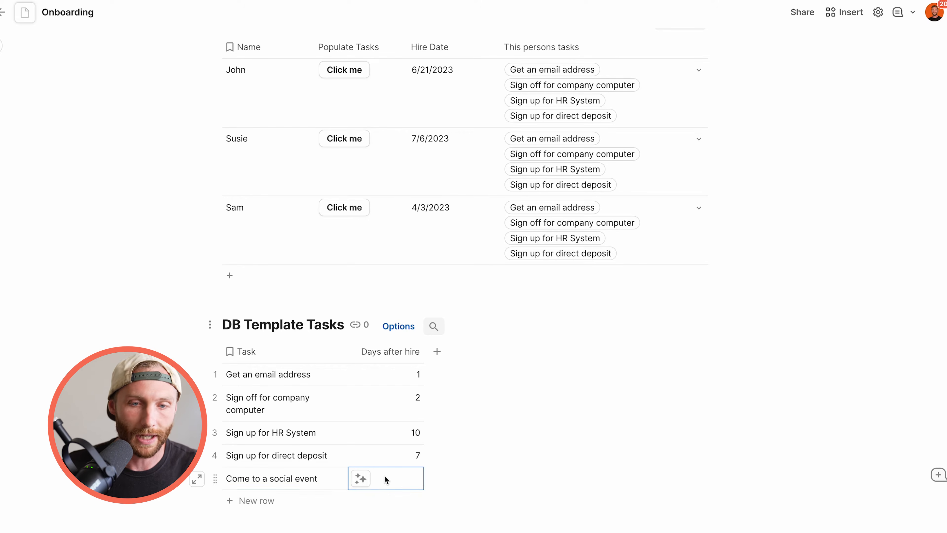
Run Populate Tasks for the first staff member in DB Staff, and undo the tasks it adds.
click(399, 453)
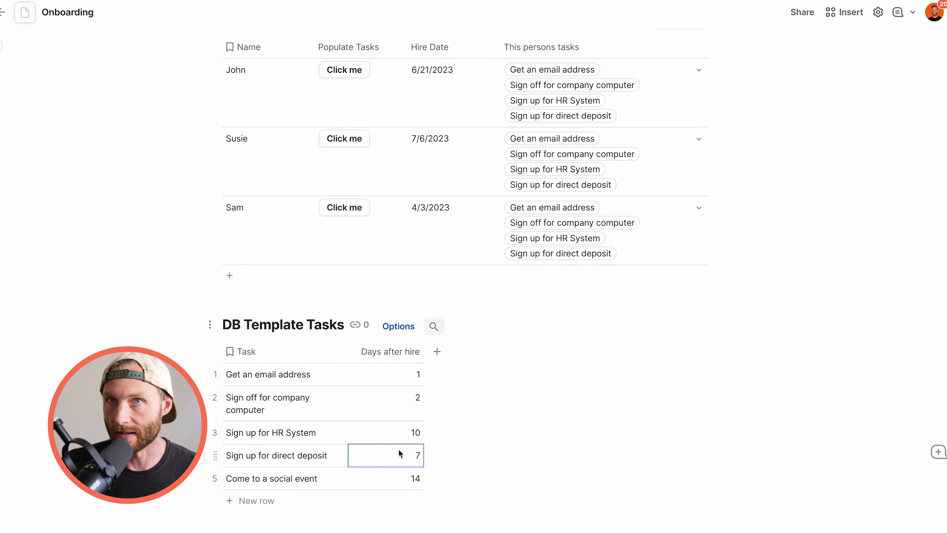
scroll(477, 313, up, 1)
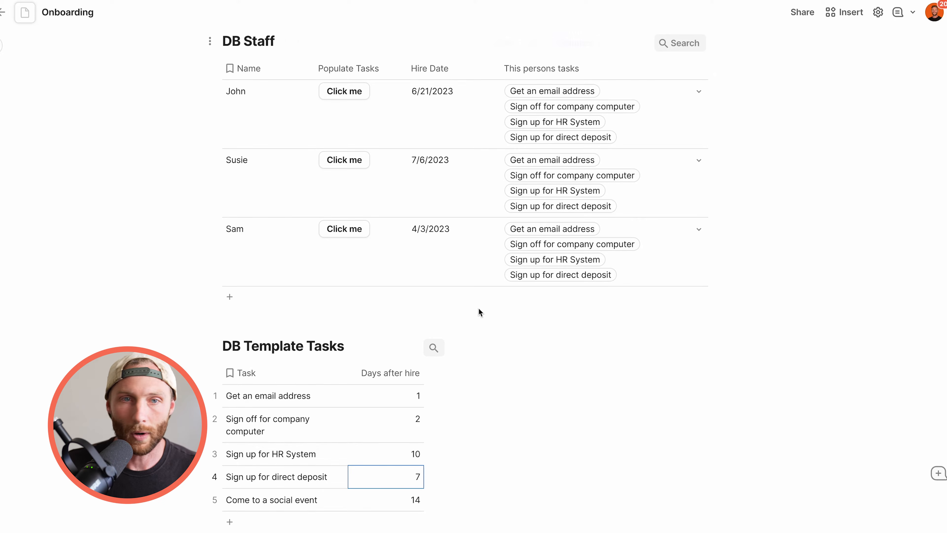
click(301, 138)
key(ctrl+a)
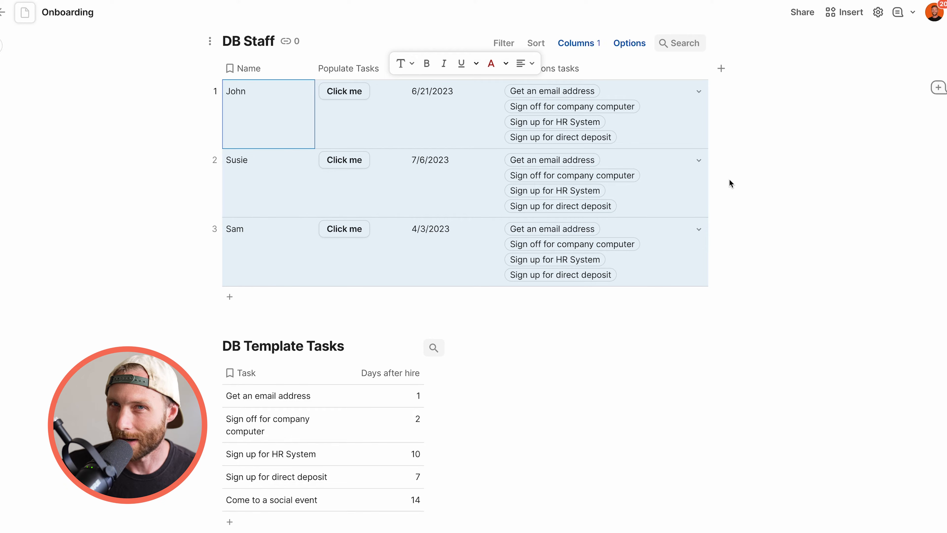
click(378, 128)
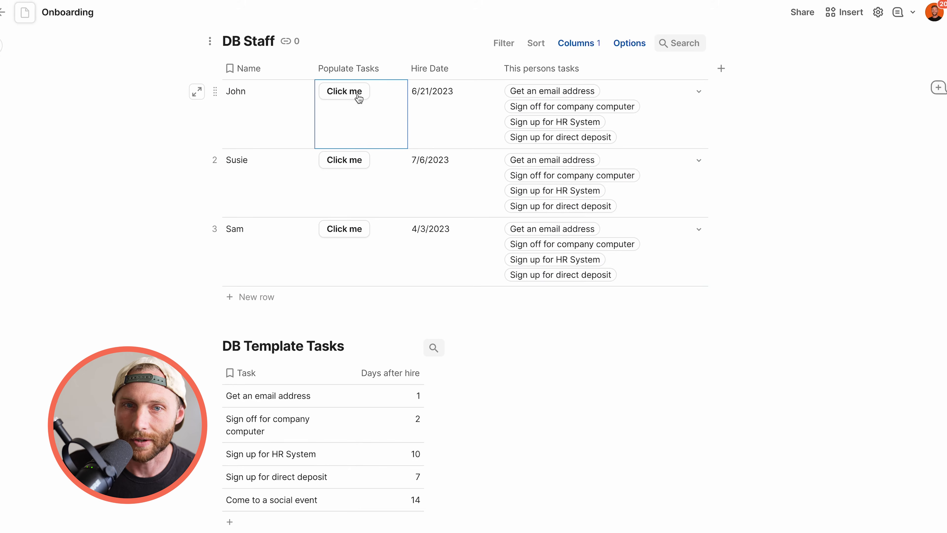
click(350, 92)
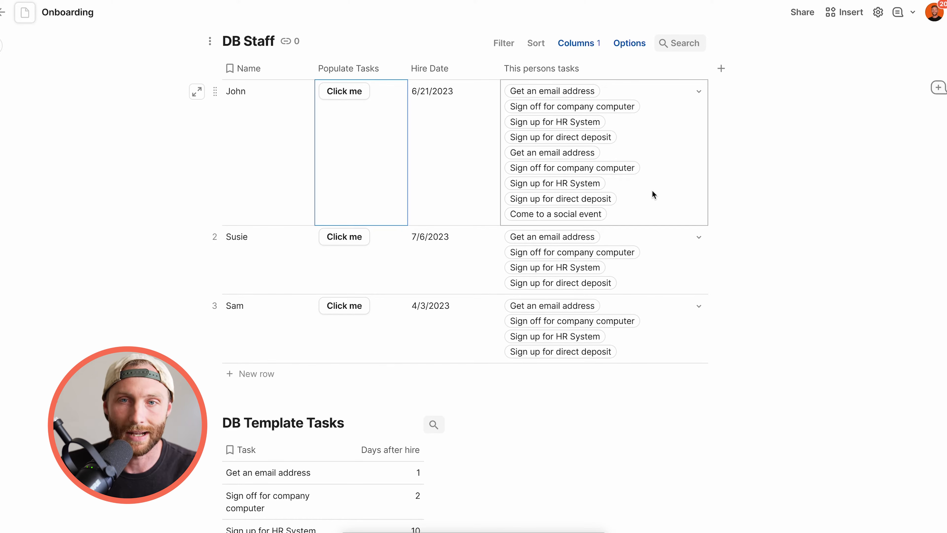
key(ctrl+z)
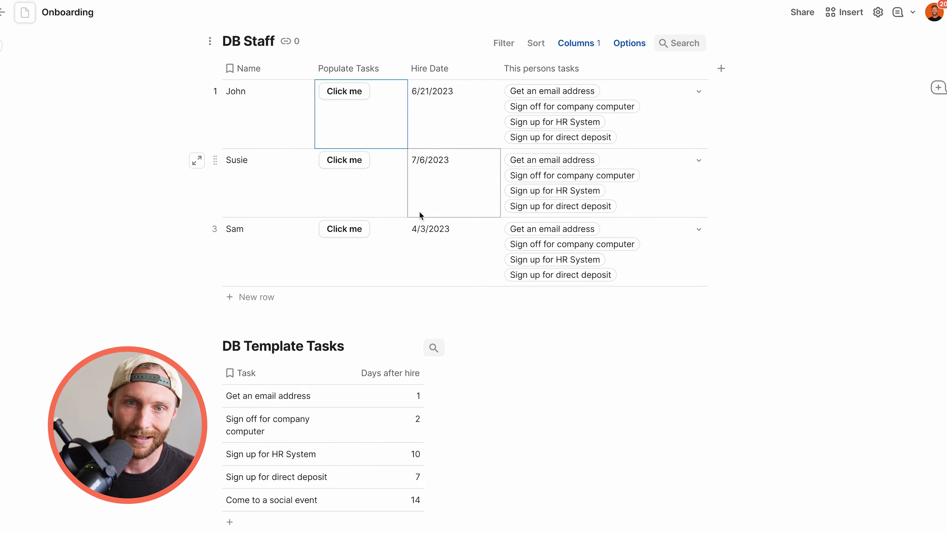
Open the Populate Tasks button's on-click formula in the expanded editor and auto-format it.
click(393, 70)
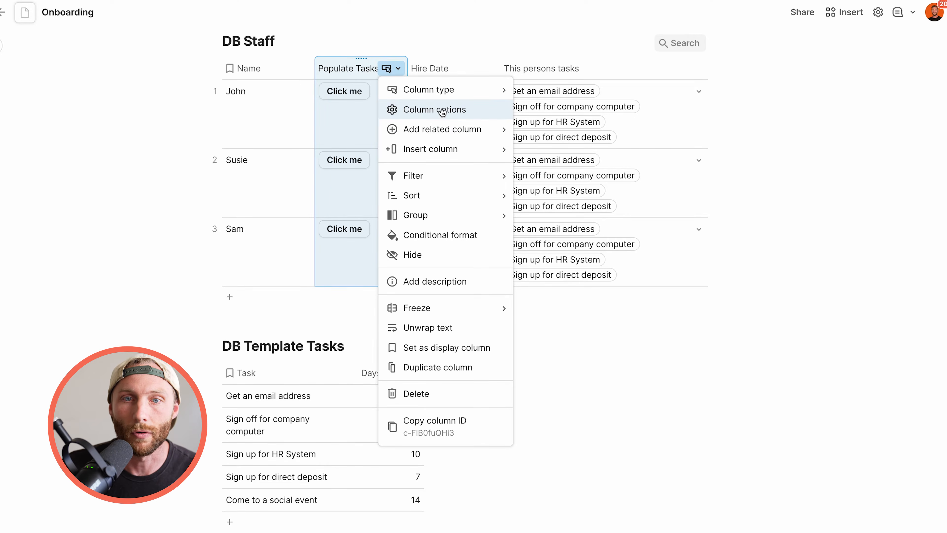
click(439, 111)
click(499, 160)
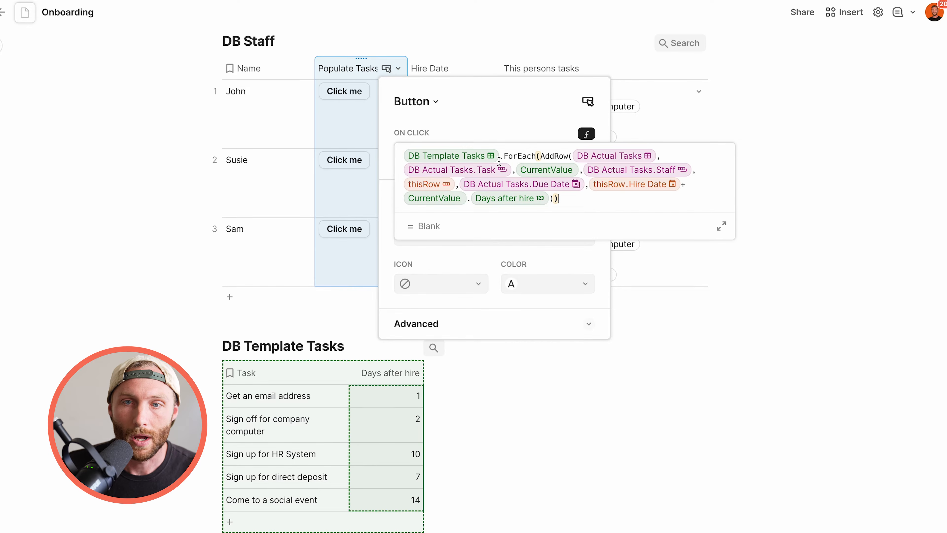
click(721, 228)
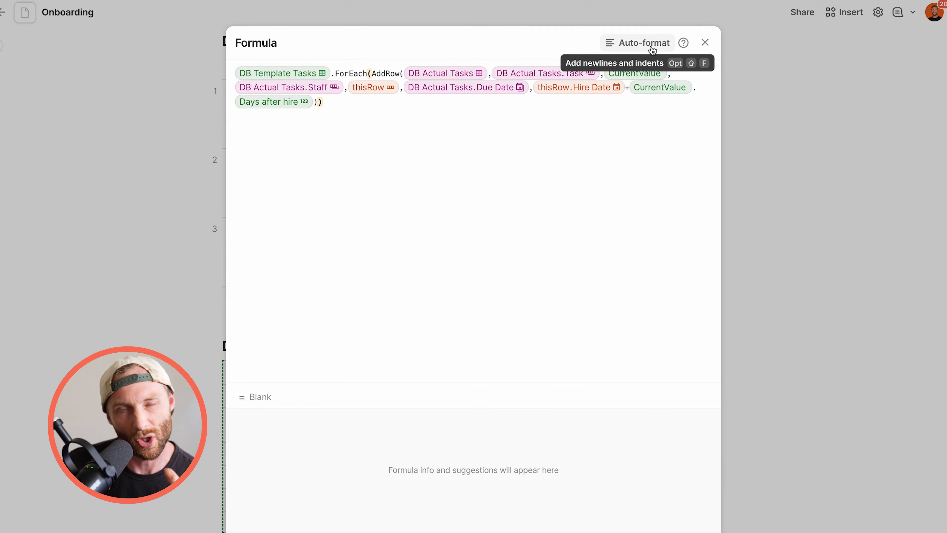
click(651, 50)
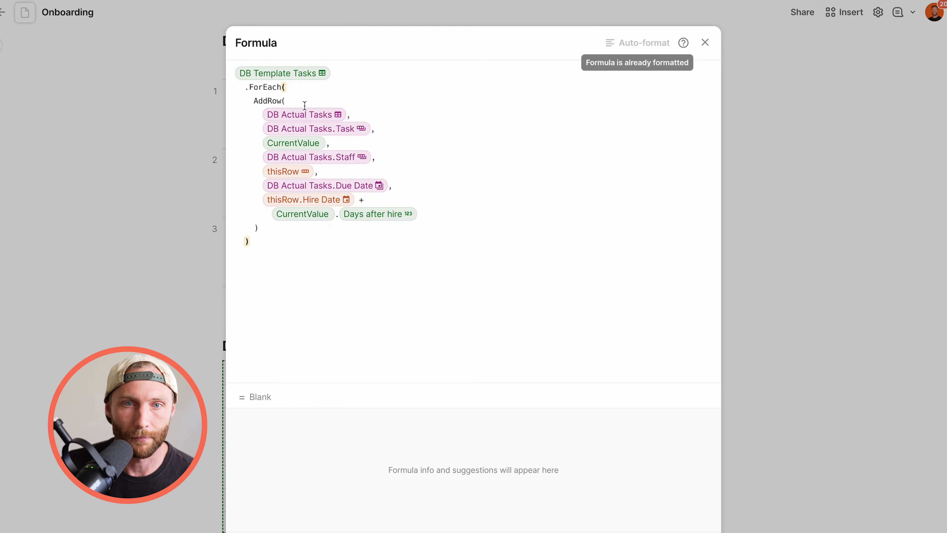
Insert .Filter(CurrentValue.In()) directly after DB Template Tasks, ahead of ForEach in the formula.
click(360, 72)
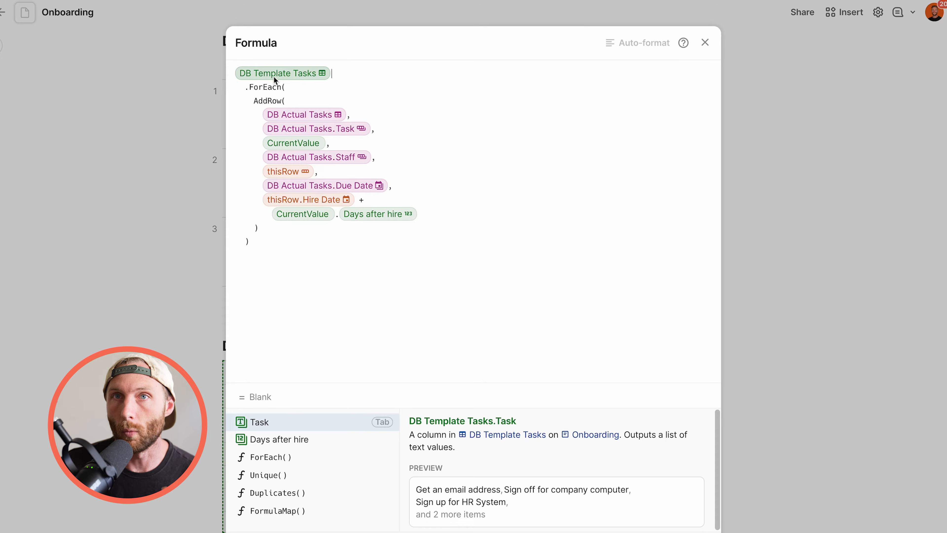
click(304, 78)
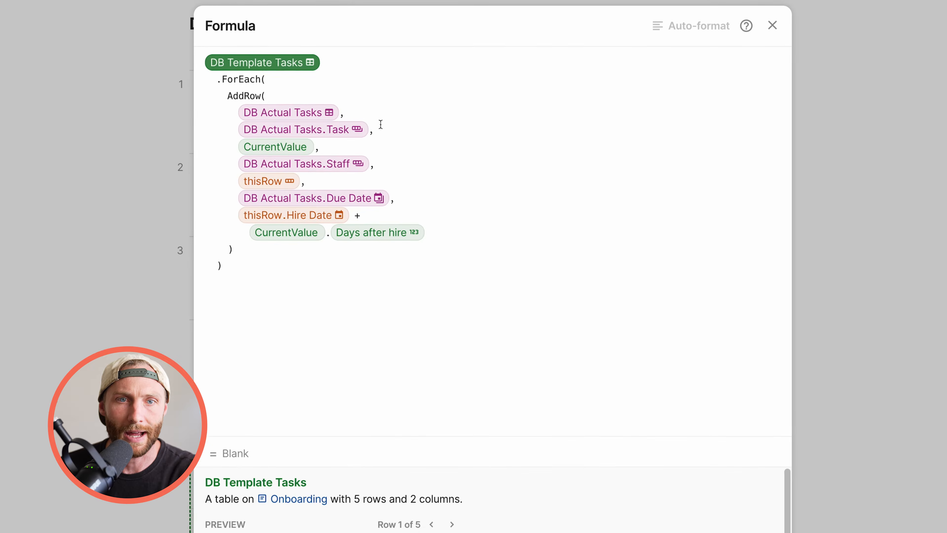
click(356, 118)
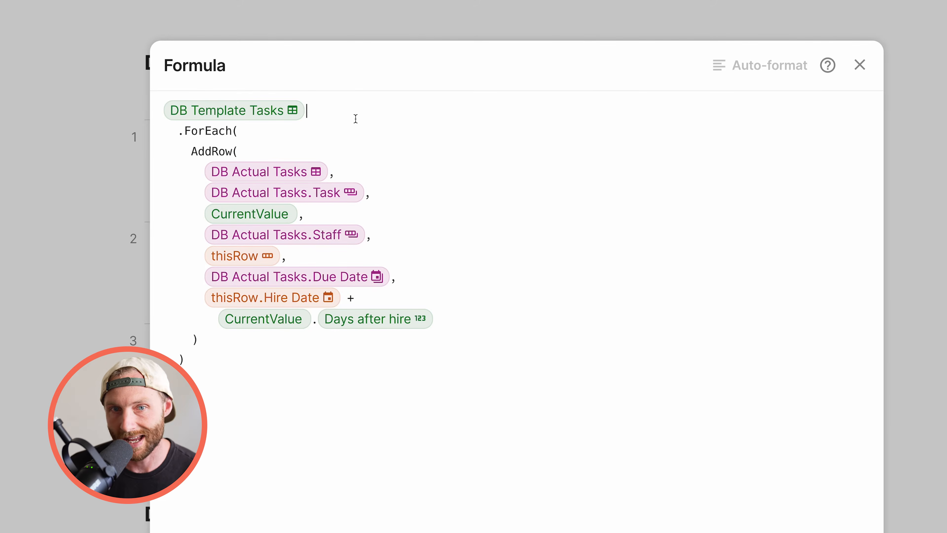
text(.Task)
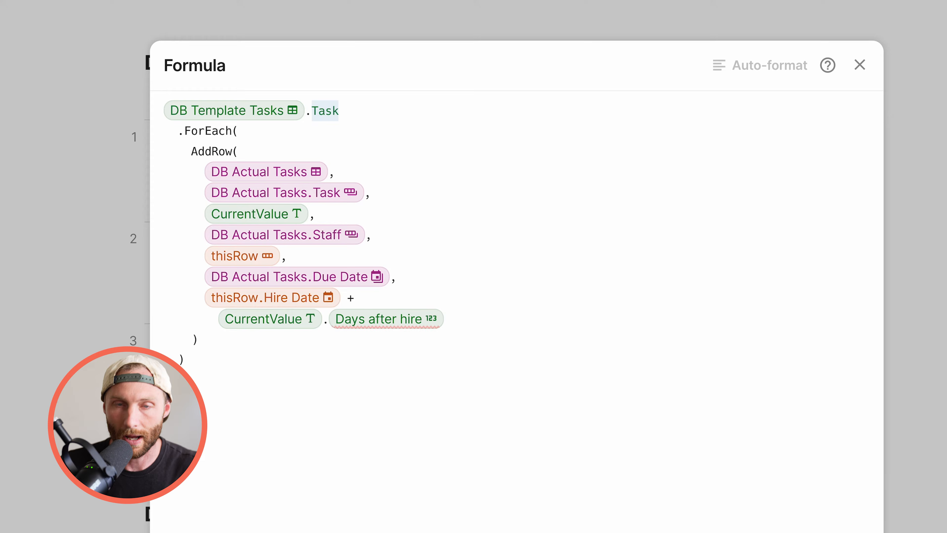
text(filter()
key(Tab)
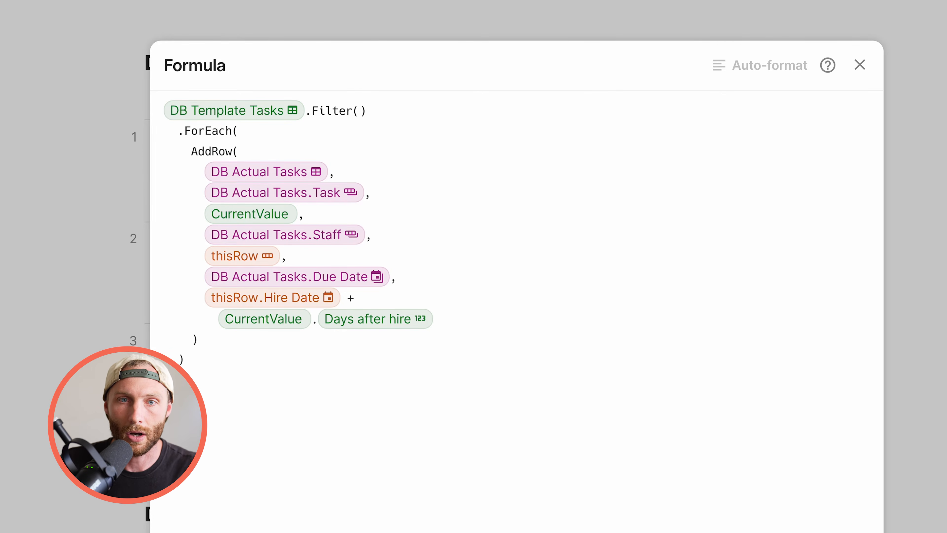
text(currentValue)
key(Tab)
text(.in()
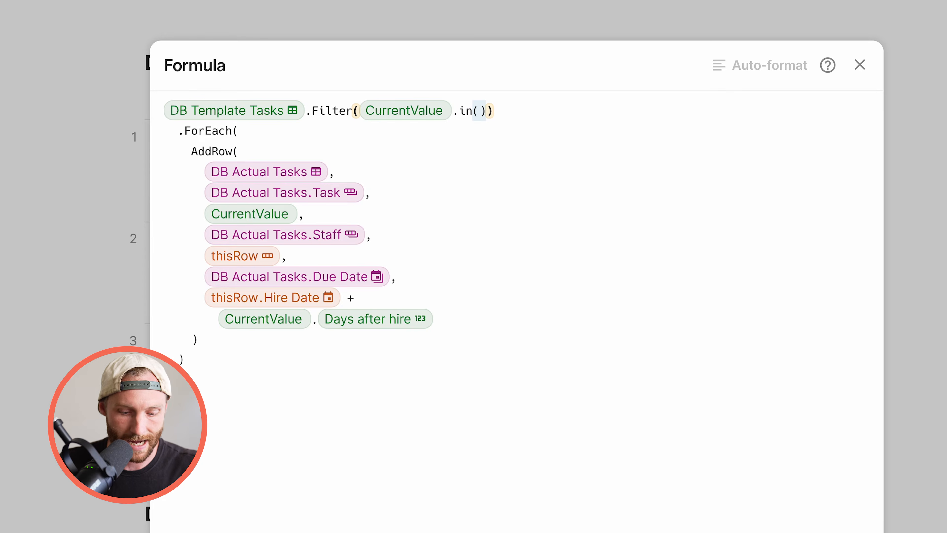
text())
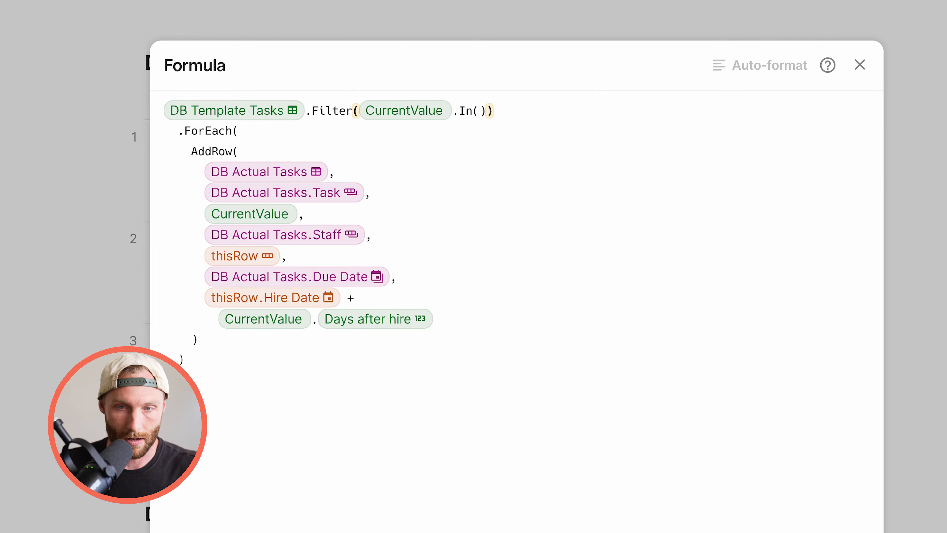
Fill the In() condition with This persons tasks.Task as the list to check against.
key(Left)
text(act)
key(BackSpace)
key(BackSpace)
key(BackSpace)
key(BackSpace)
text(thi)
key(Tab)
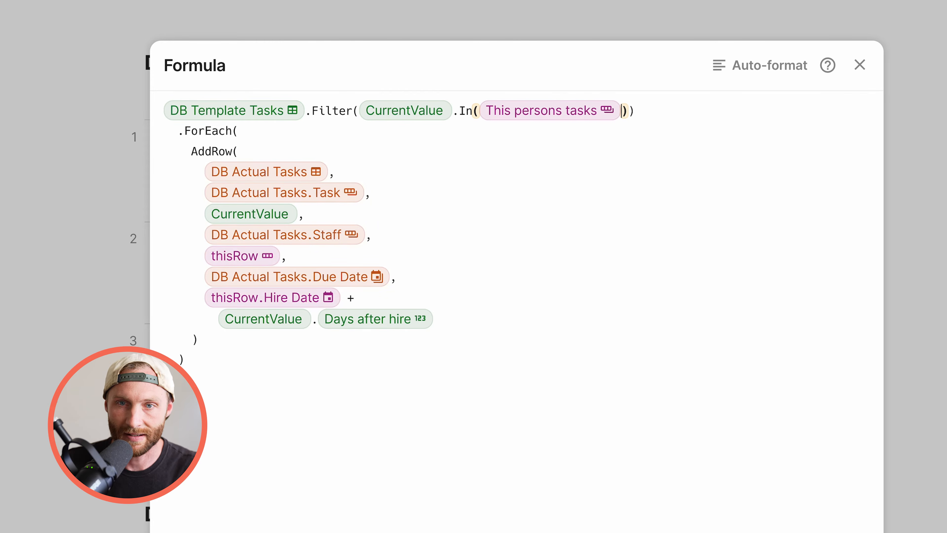
text(.Task)
key(Tab)
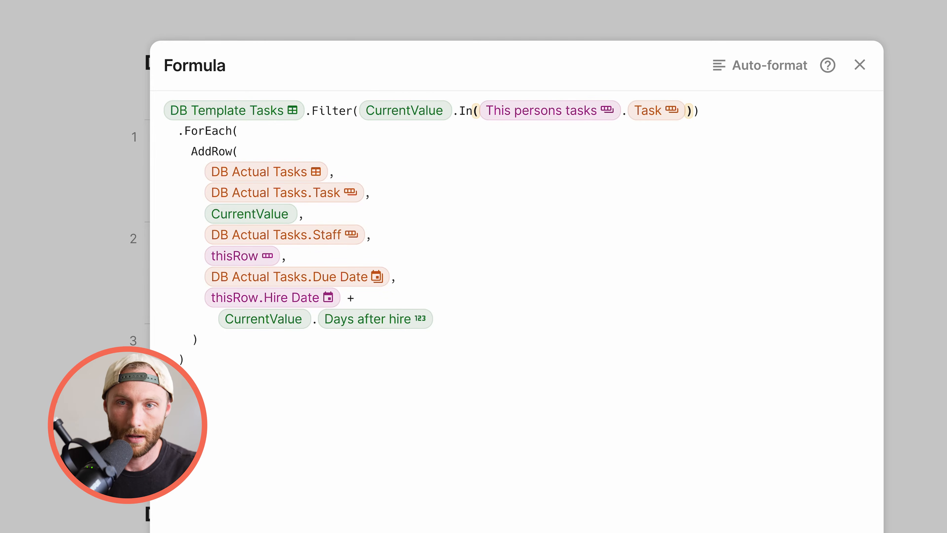
Negate the filter condition with .Not() after In(), and auto-format the formula.
key(Right)
text(.no)
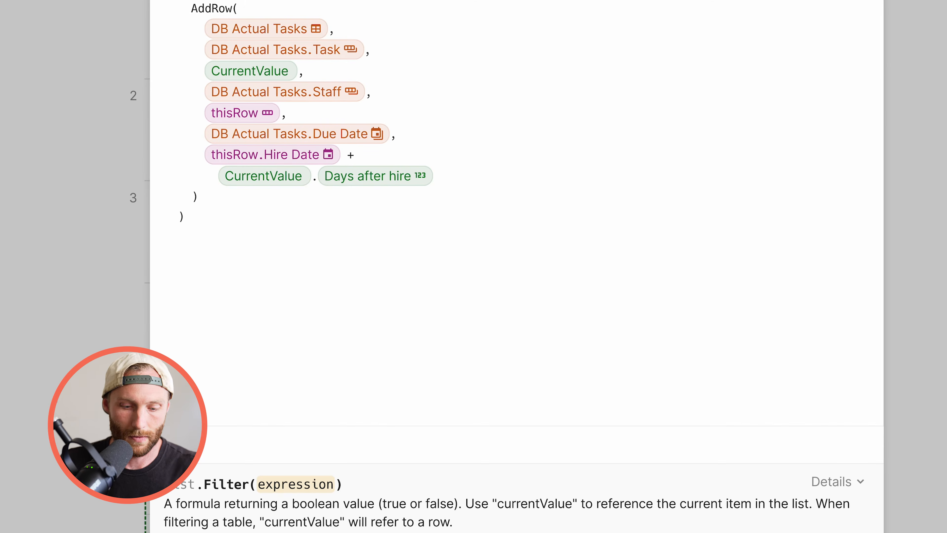
key(Right)
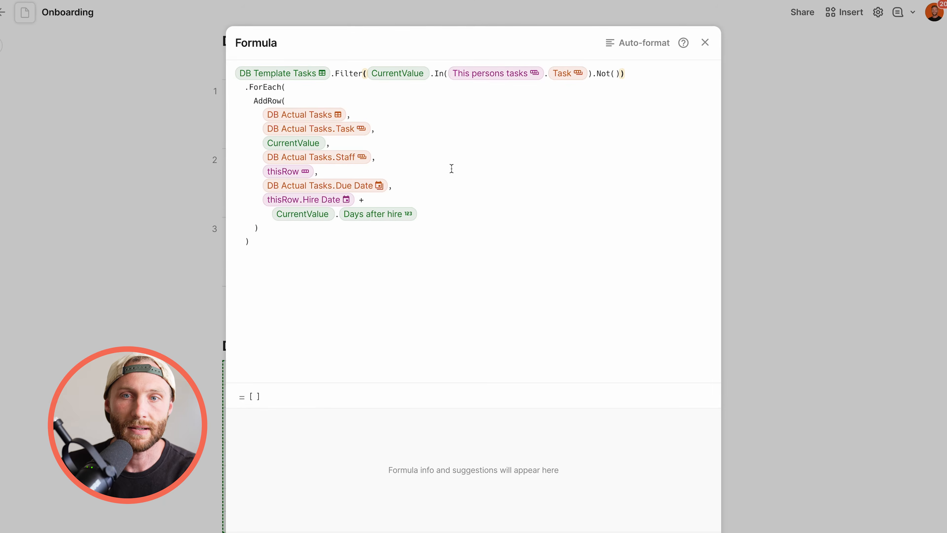
click(607, 93)
click(615, 43)
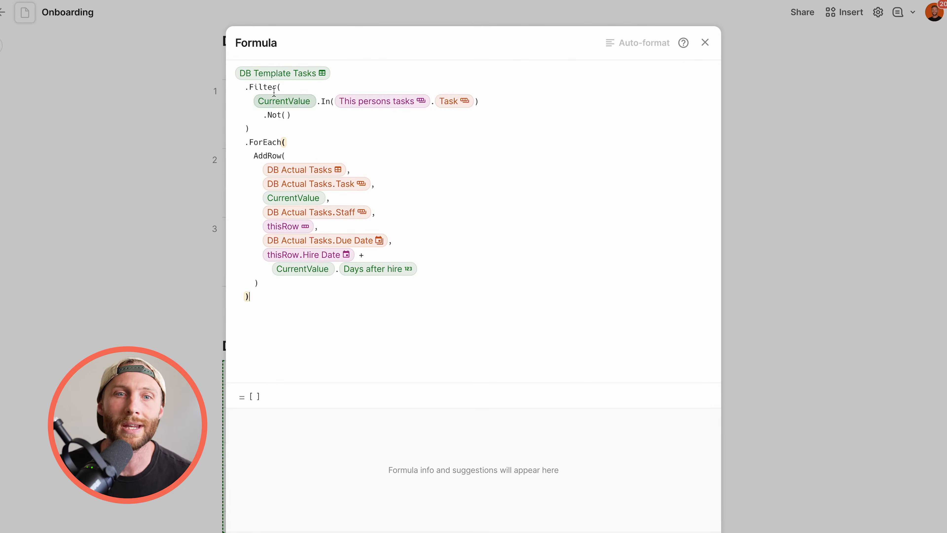
Examine the formula's Filter condition and the ForEach and AddRow parts, and close the formula editor.
click(302, 74)
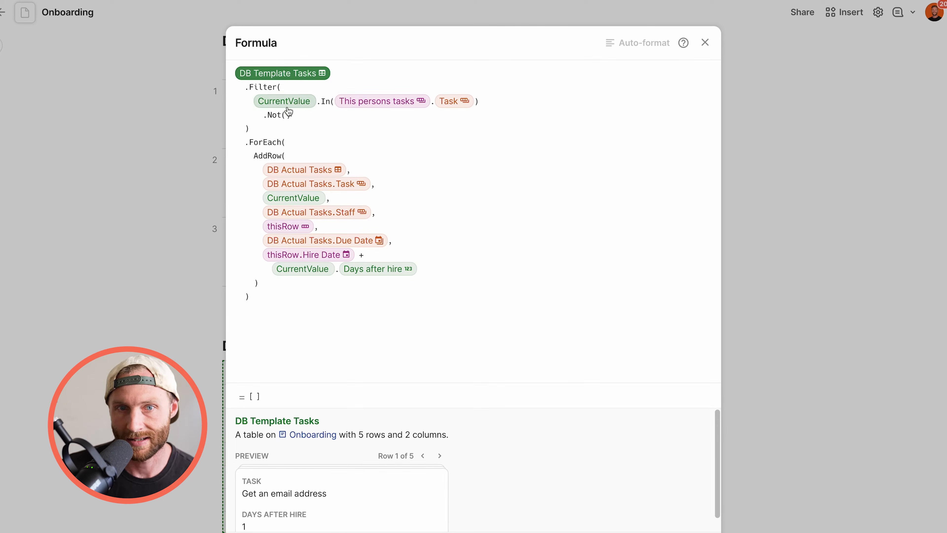
click(269, 116)
triple_click(270, 116)
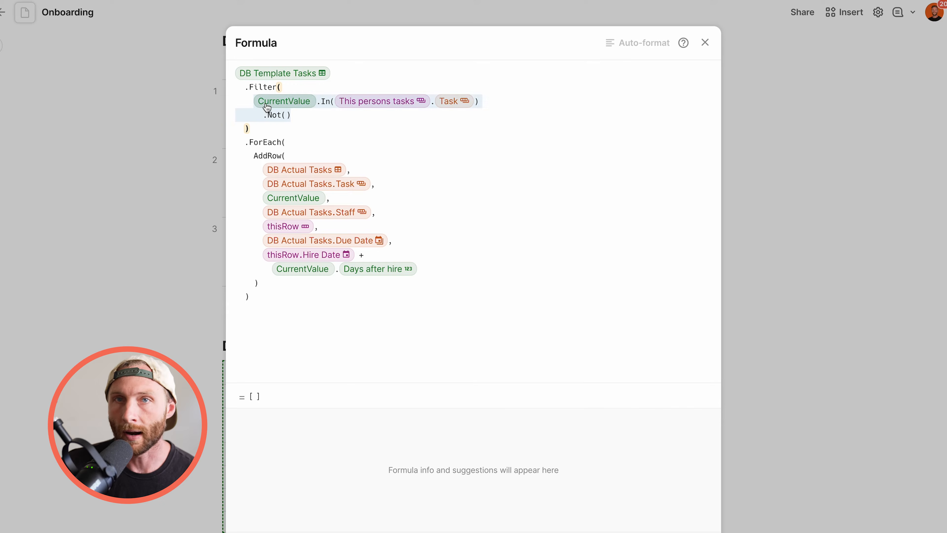
click(281, 106)
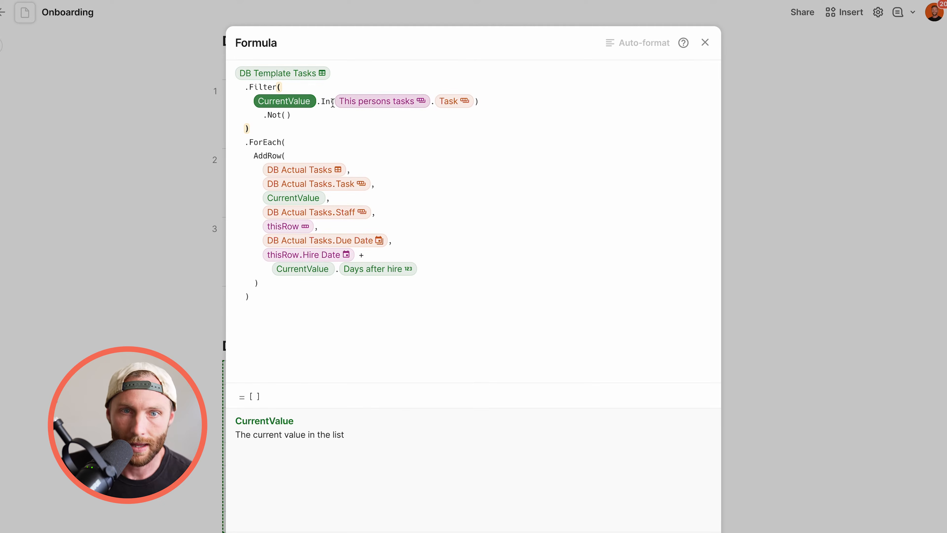
click(270, 116)
click(377, 100)
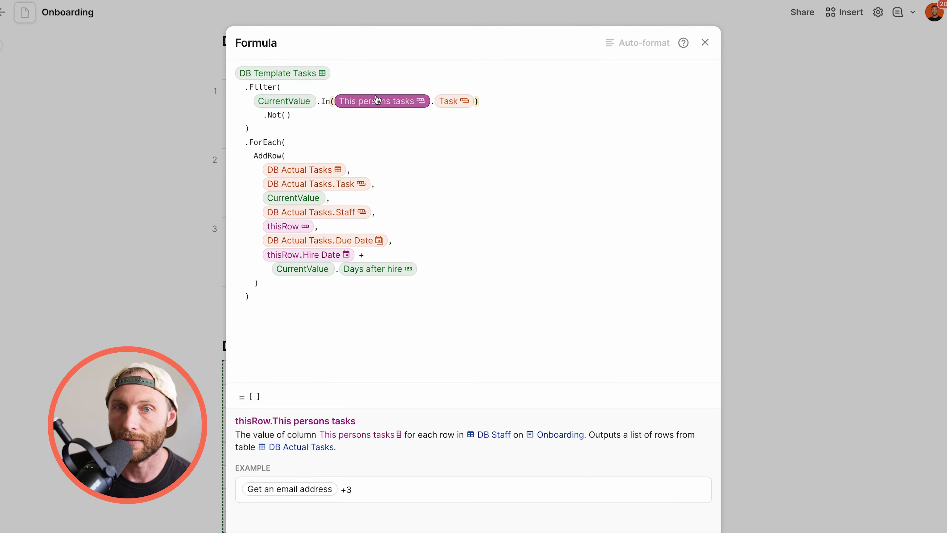
click(441, 103)
click(364, 107)
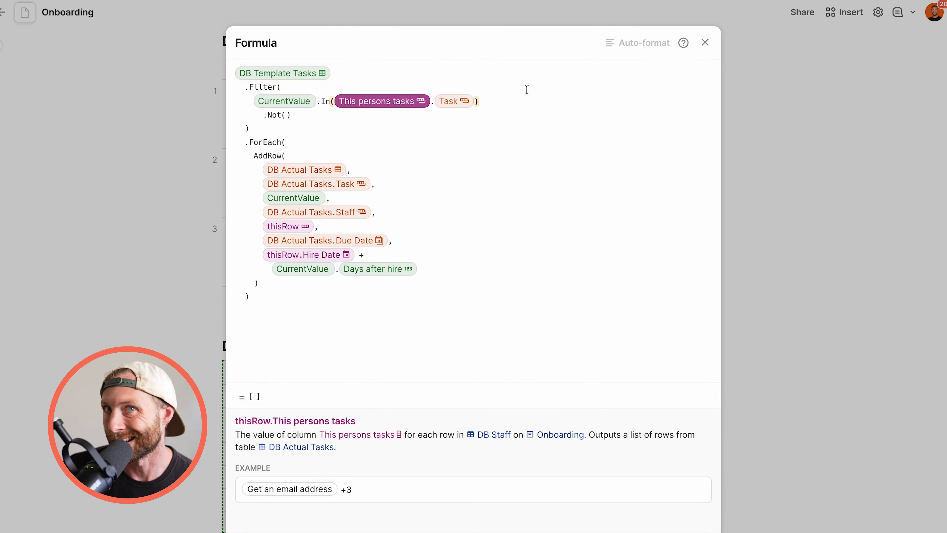
click(263, 142)
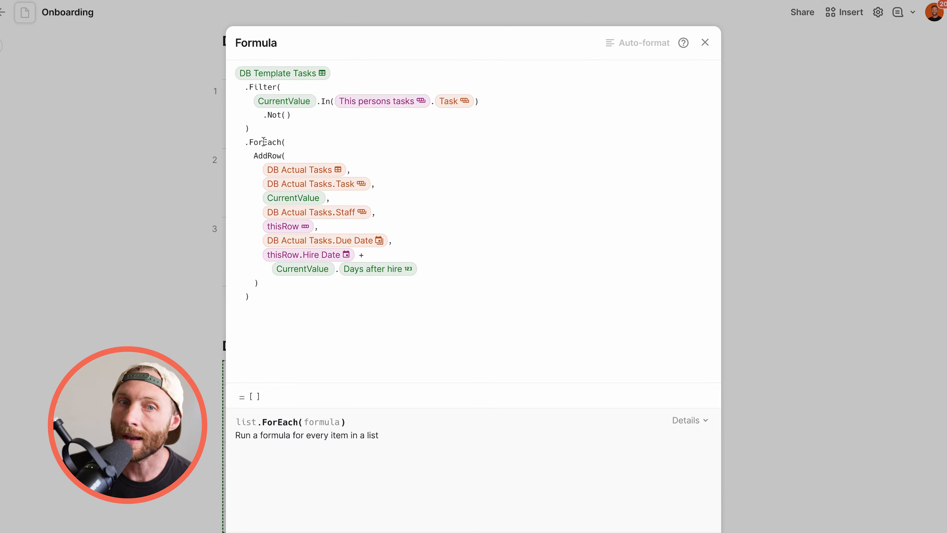
drag(265, 159, 386, 287)
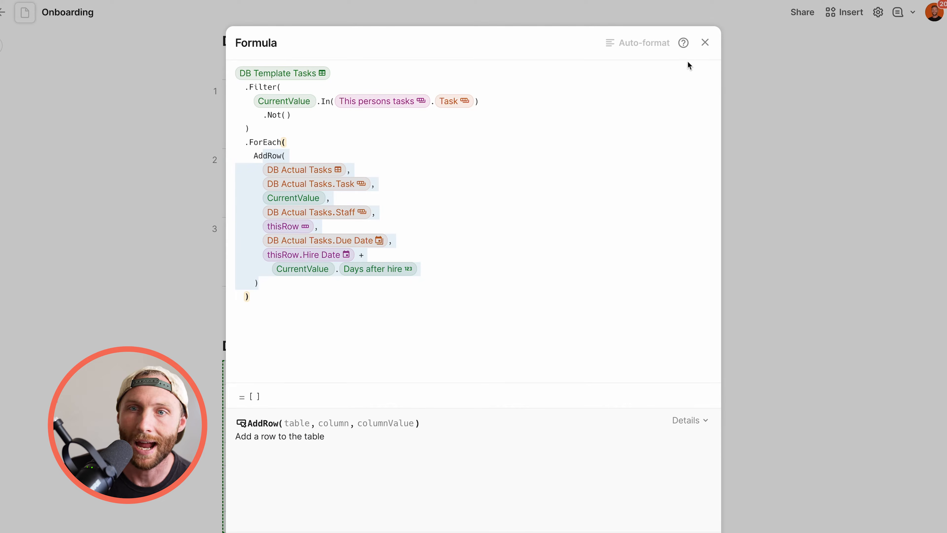
click(704, 44)
click(668, 191)
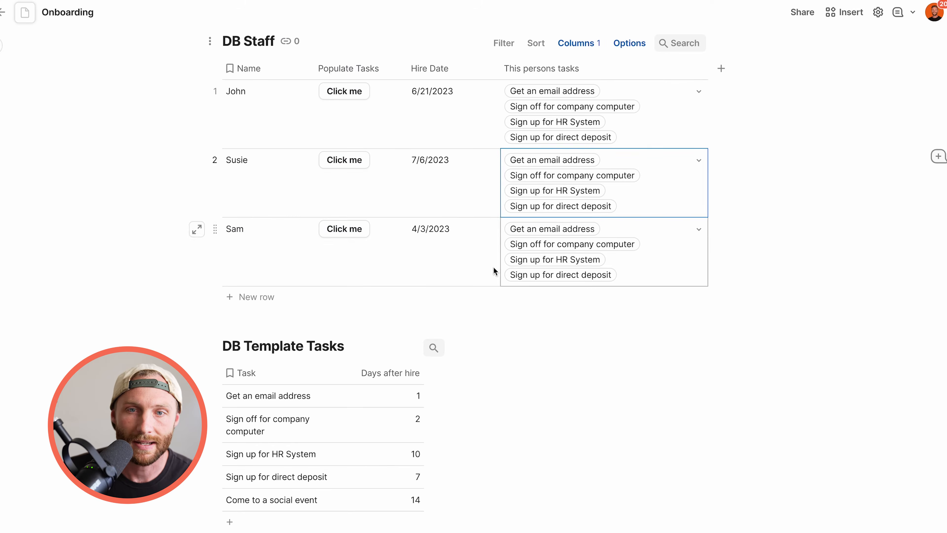
Delete the second staff member's four task rows from DB Actual Tasks.
scroll(440, 321, down, 4)
scroll(440, 324, down, 10)
scroll(229, 144, up, 3)
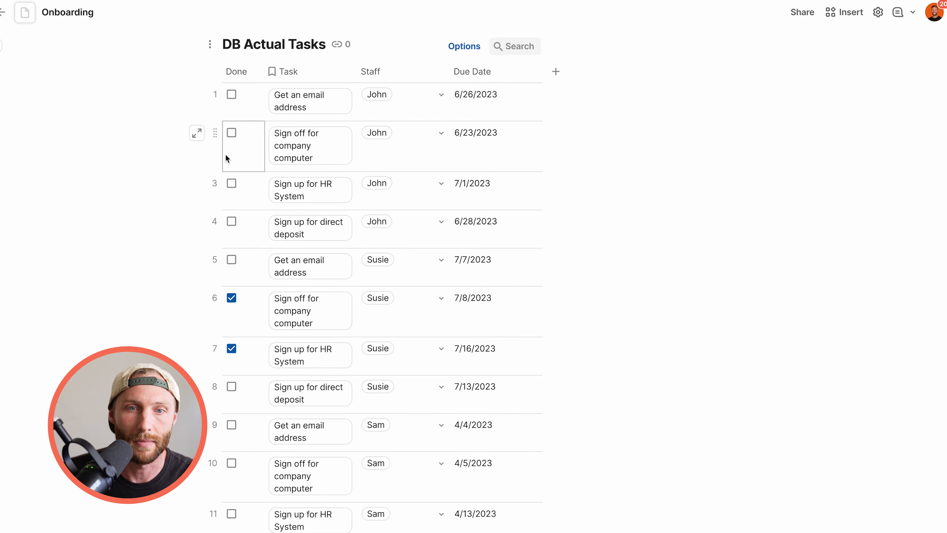
click(215, 259)
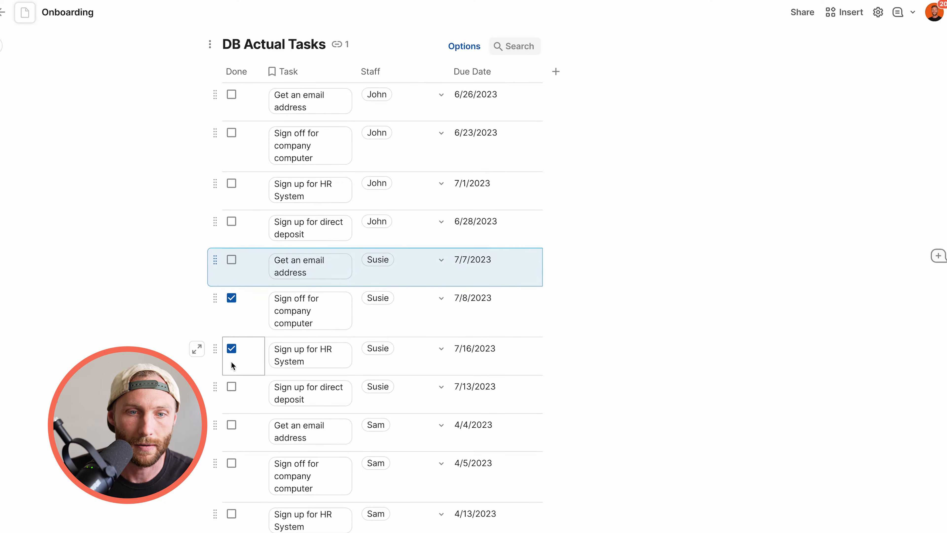
shift+click(215, 386)
key(Delete)
Run Populate Tasks for the second staff member in DB Staff.
scroll(302, 373, up, 10)
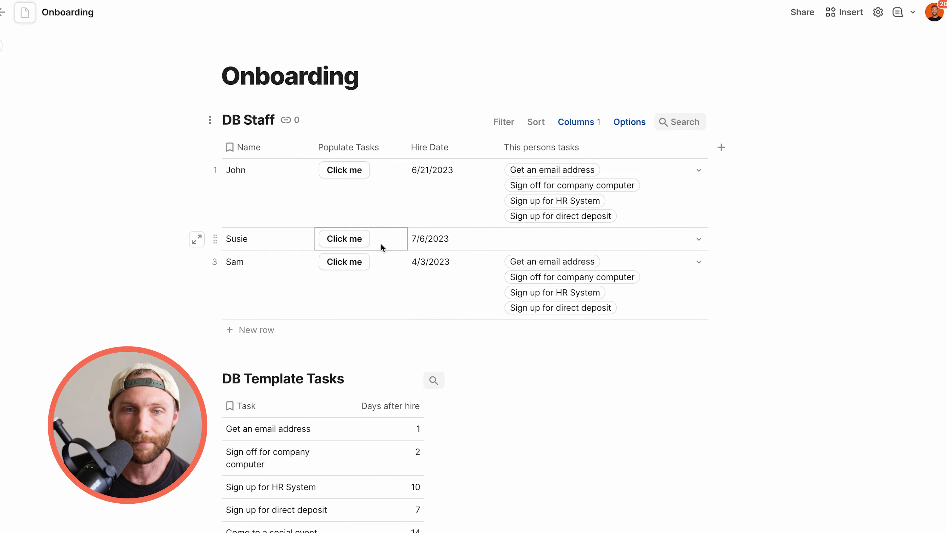
click(366, 240)
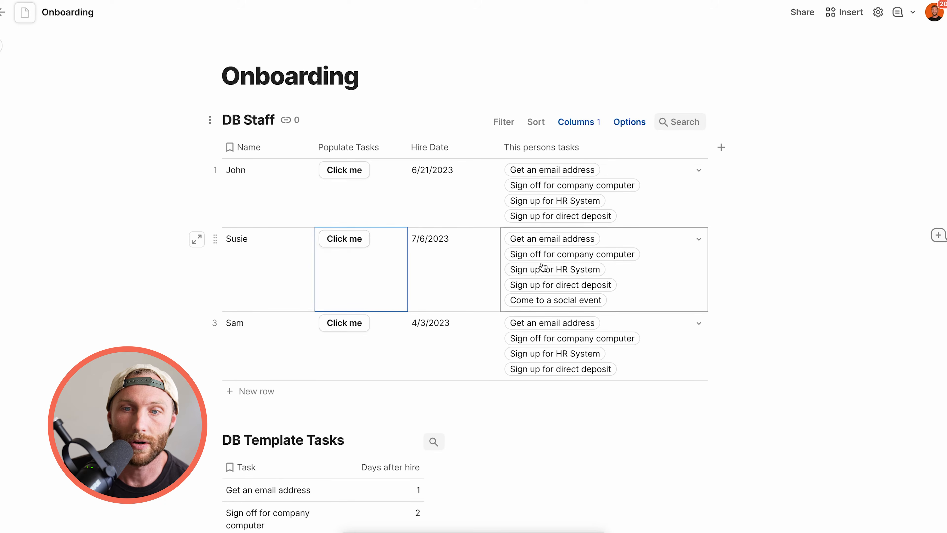
click(646, 239)
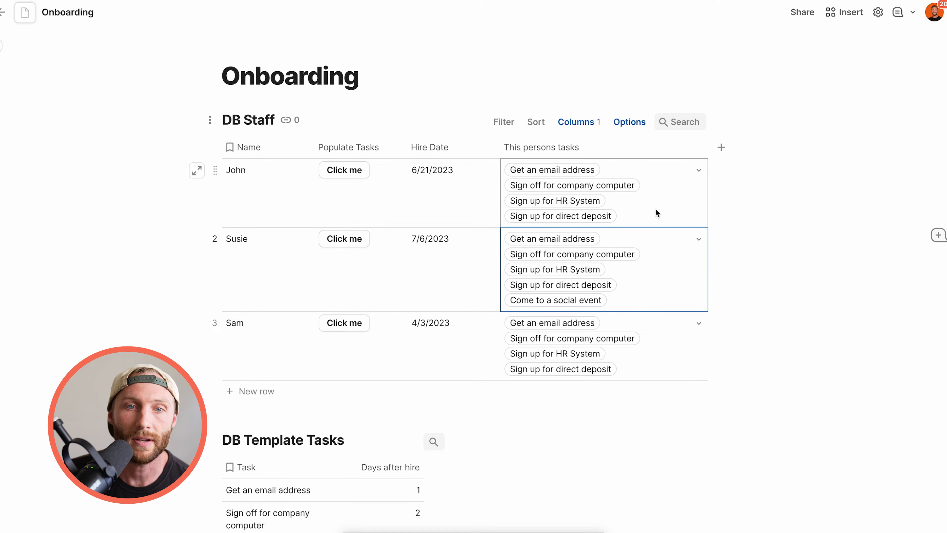
Run Populate Tasks for the first and third staff members in DB Staff.
drag(261, 209, 637, 203)
click(363, 173)
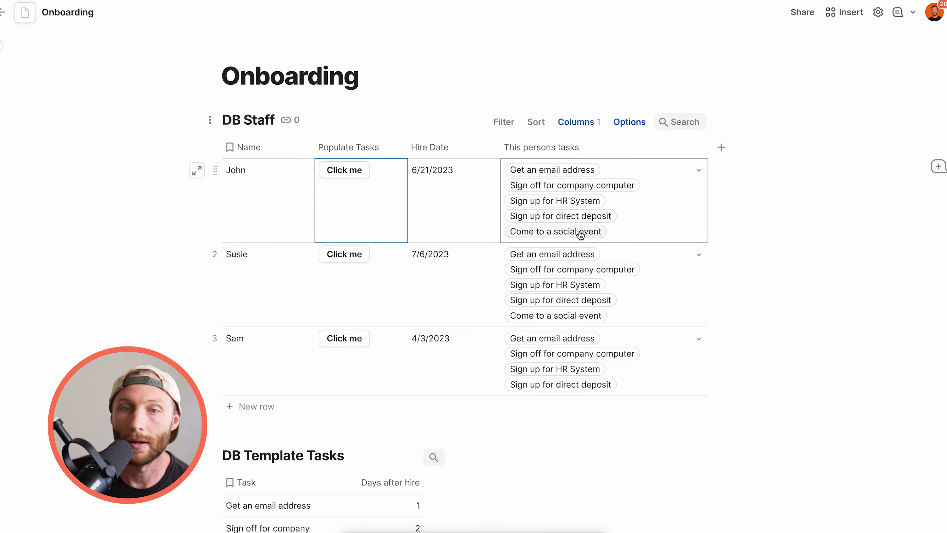
click(367, 341)
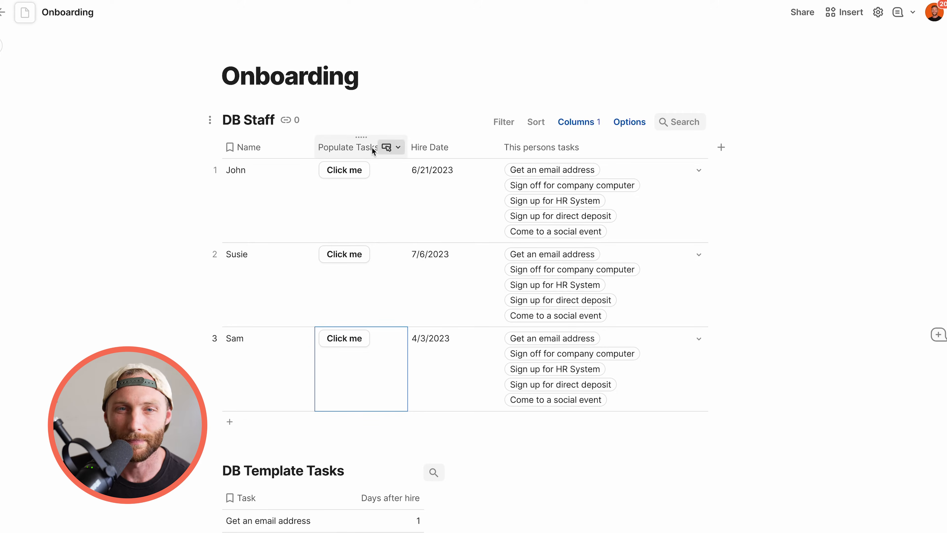
click(395, 147)
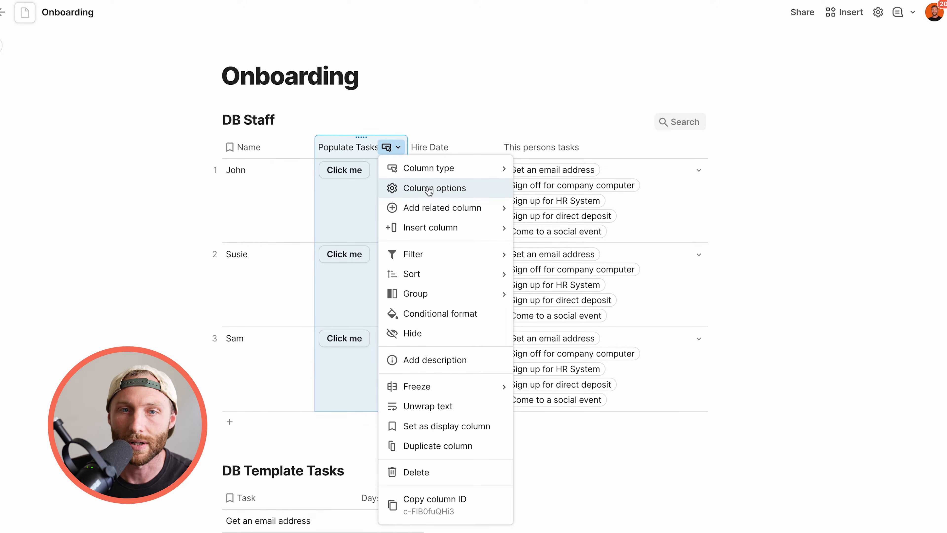
click(429, 188)
drag(294, 211, 575, 394)
mouse_move(572, 390)
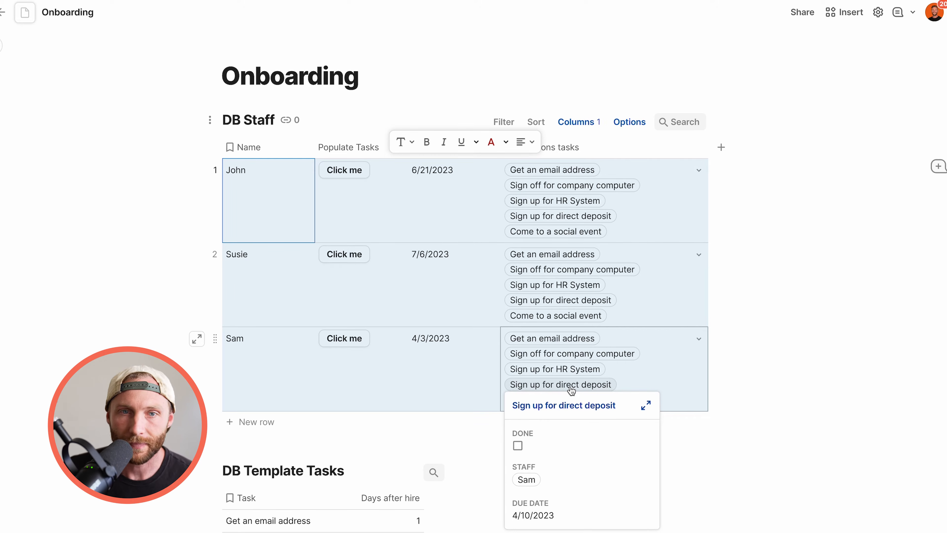
click(337, 225)
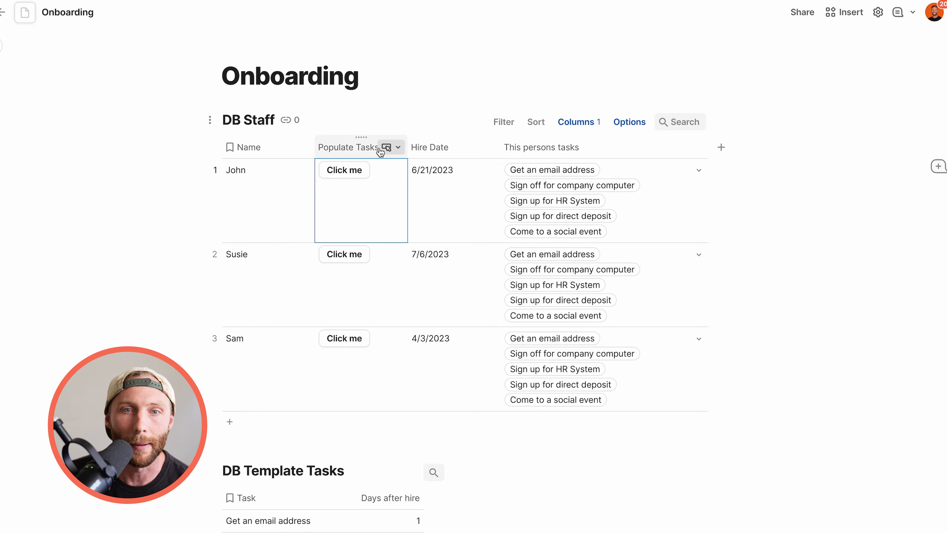
Replace the Populate Tasks button's "Click me" label with an If() formula that has three empty arguments.
click(390, 151)
click(391, 151)
click(405, 187)
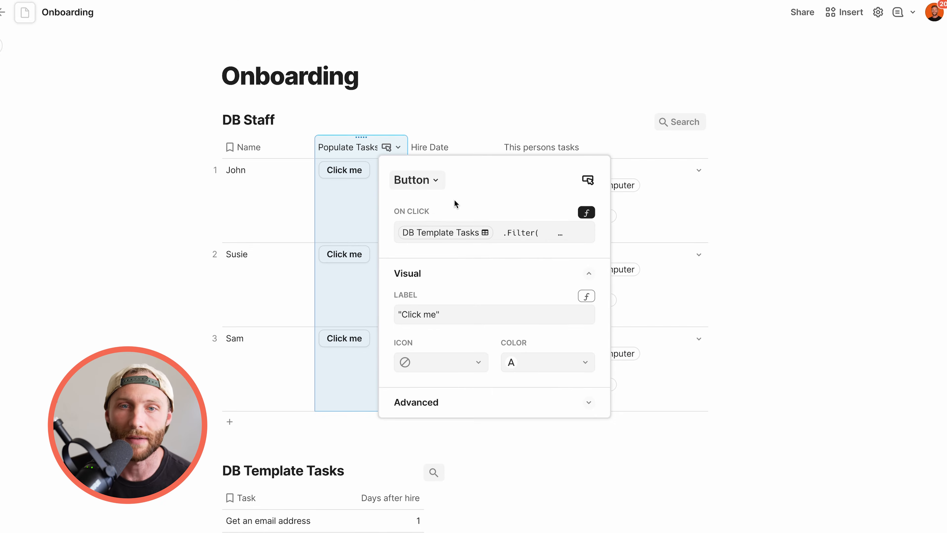
click(418, 316)
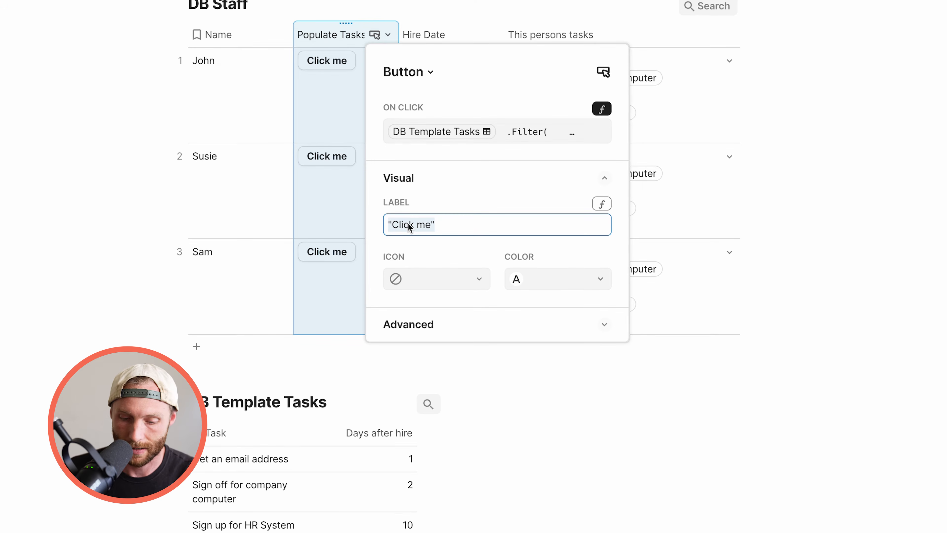
key(BackSpace)
text(=)
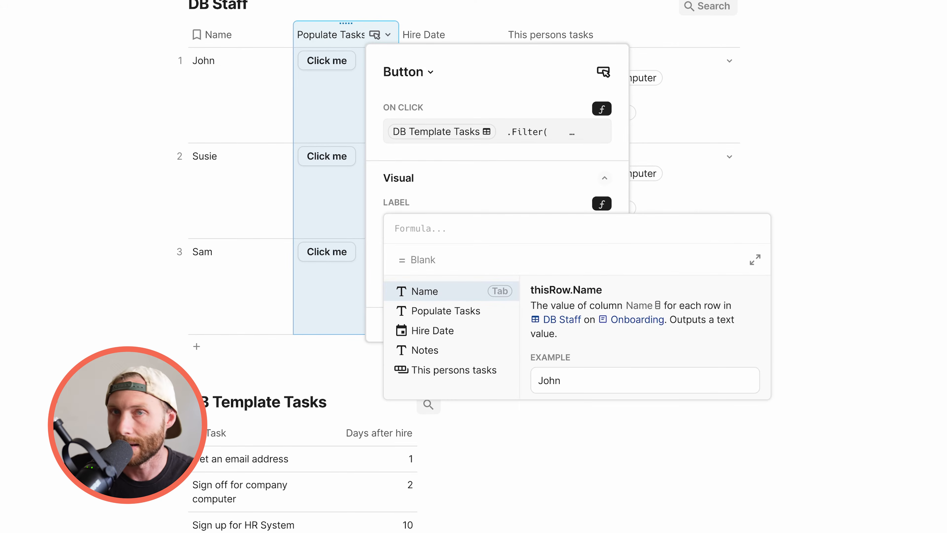
text(if(, ,)
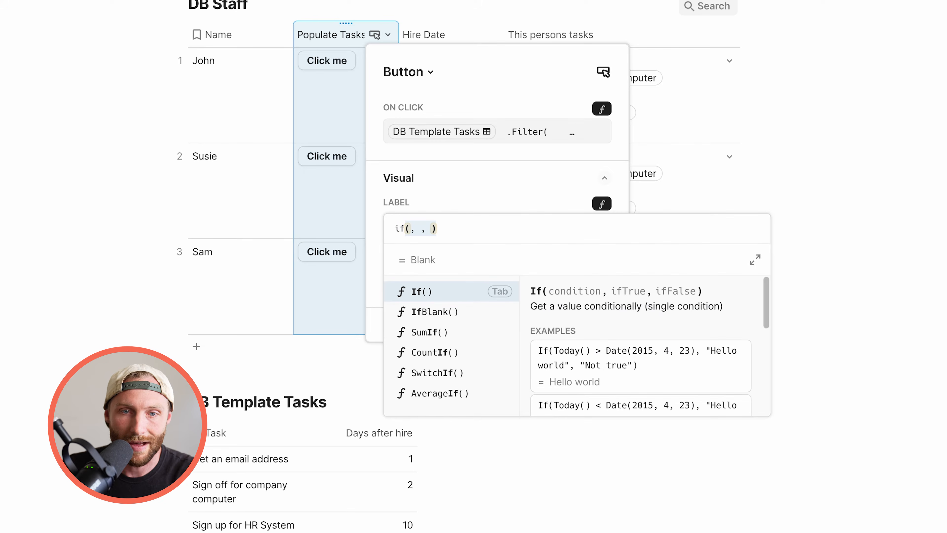
key(Tab)
Set the label formula's If condition to This persons tasks.Count()=DB Template Tasks.Count().
text(this persons tasks)
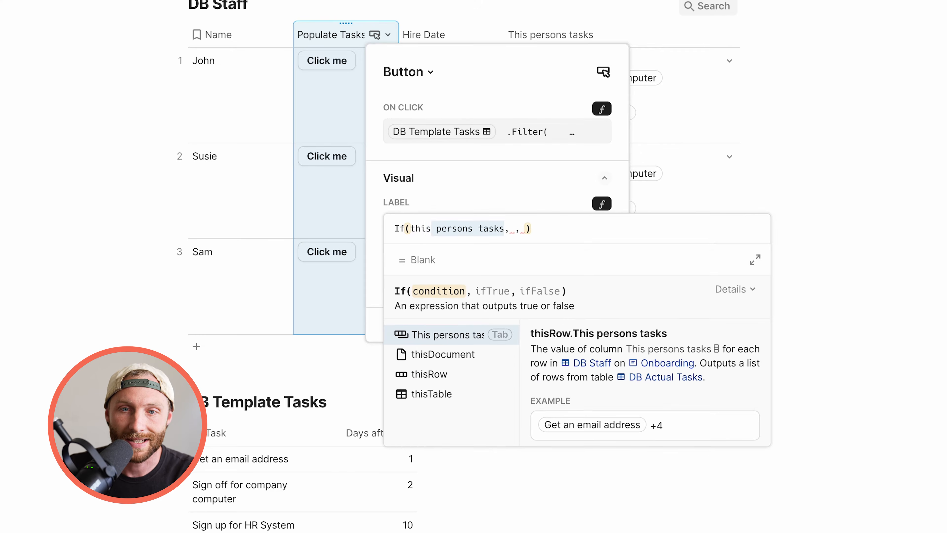
key(Tab)
text(.count())
key(Tab)
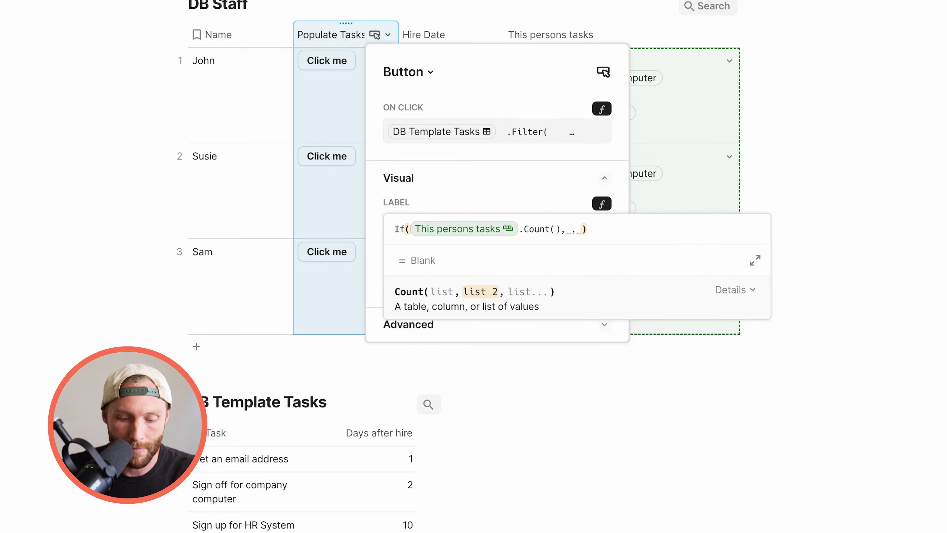
key(Right)
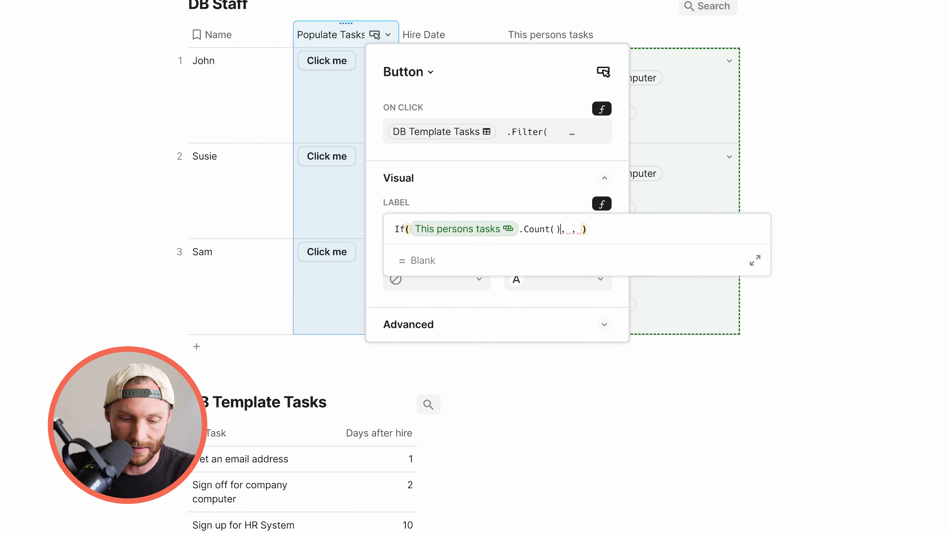
text(=db)
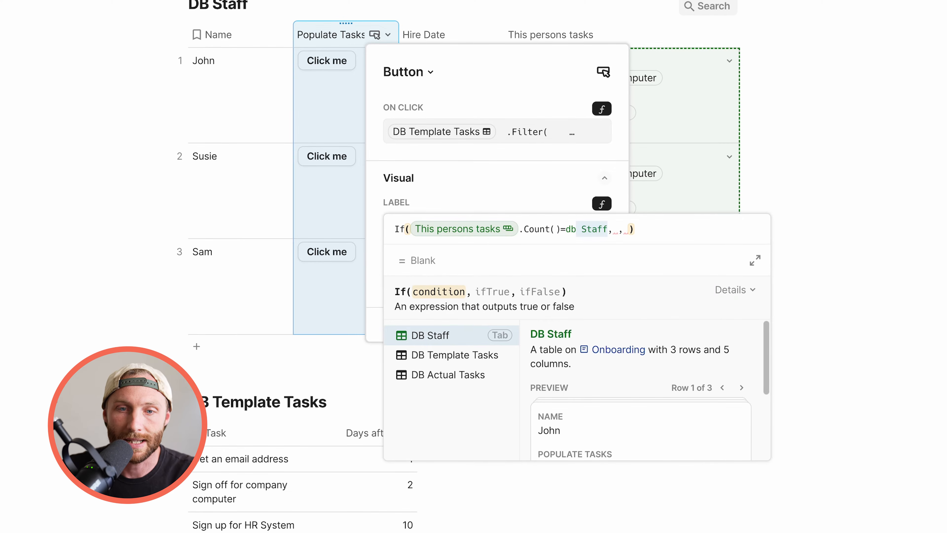
key(Down)
key(Tab)
key(Tab)
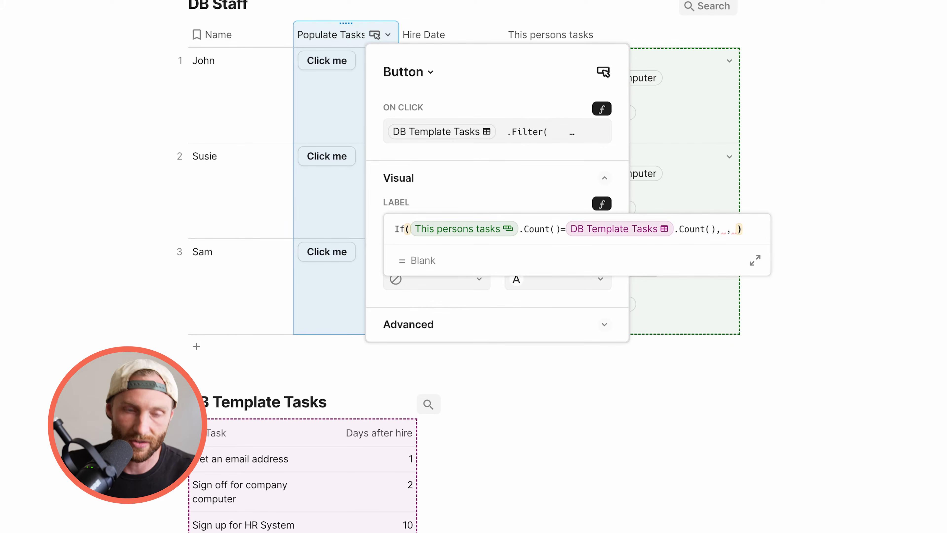
key(Right)
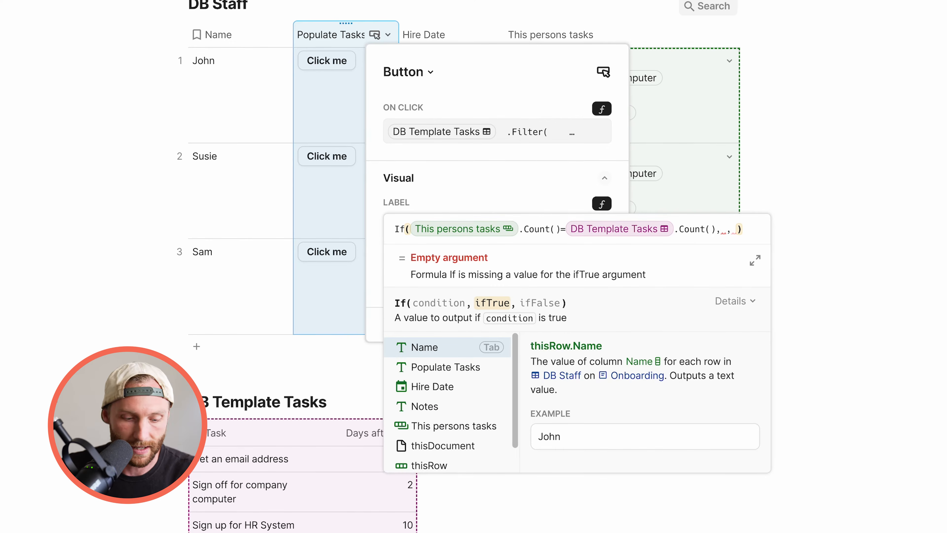
Make the label formula output "All Tasks Assigned" when true and "Assign Tasks" when false, and close the formula editor.
text("All Tasks Assigned" )
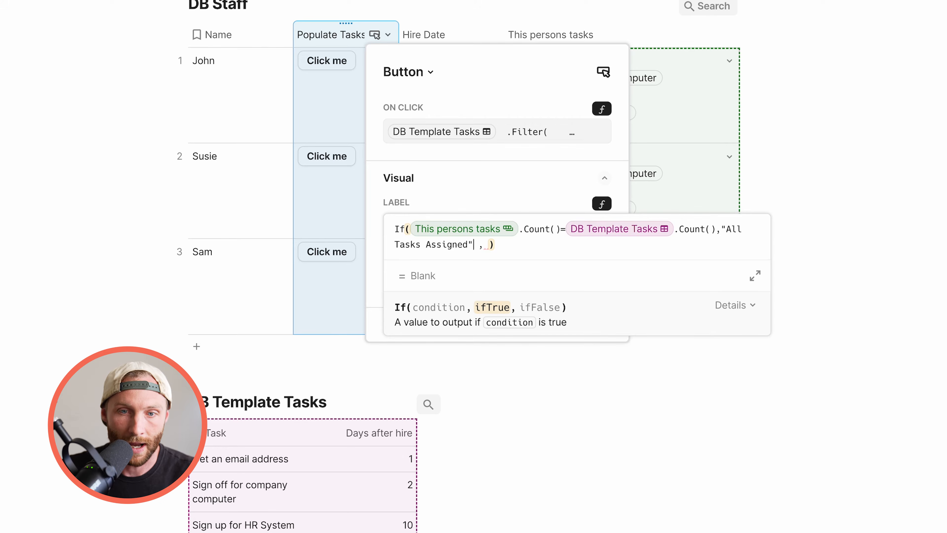
text(,)
text("Assign T)
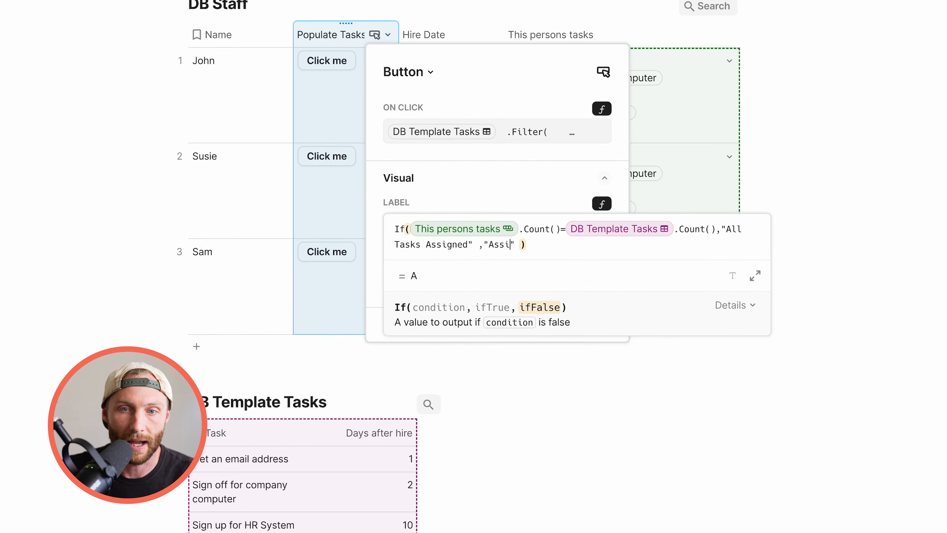
text(asks)
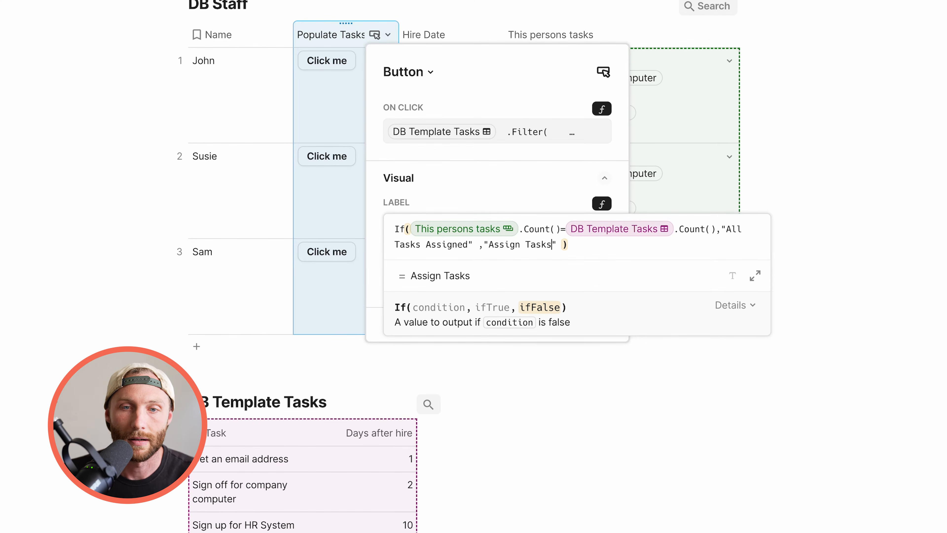
click(467, 181)
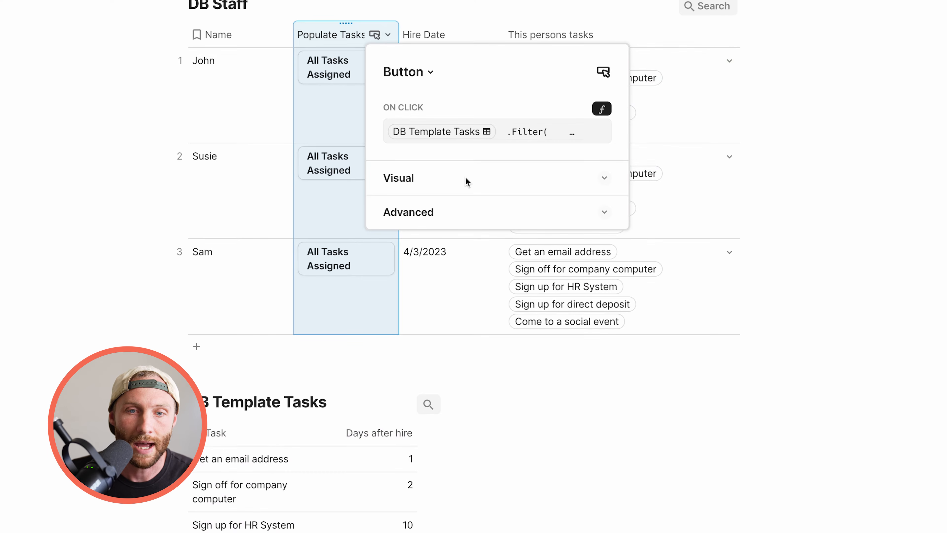
Switch the Populate Tasks button's Disable If setting to formula entry.
click(574, 218)
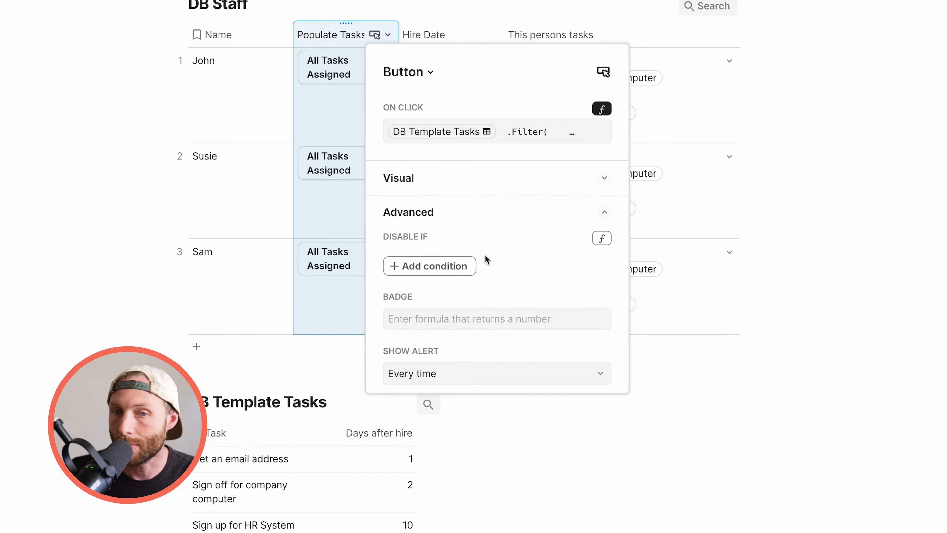
click(318, 112)
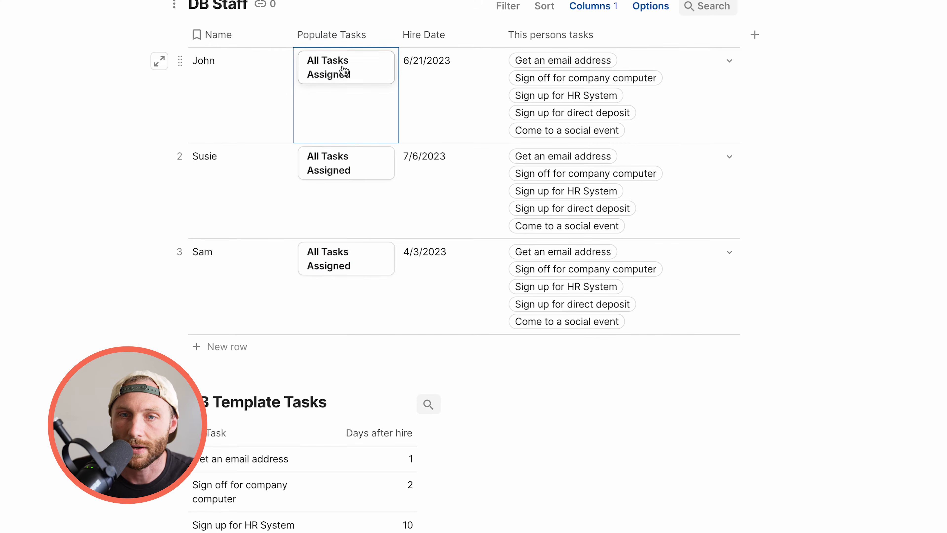
click(387, 34)
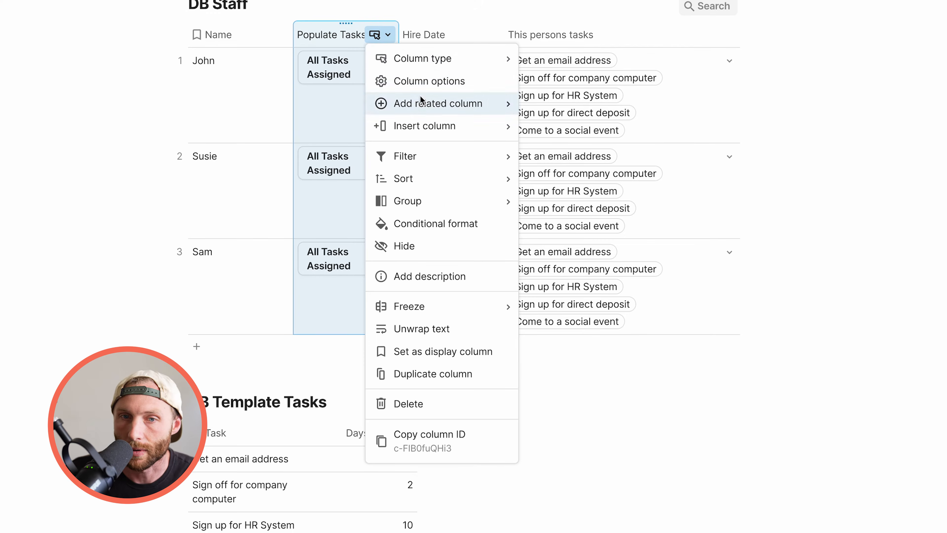
click(428, 81)
click(574, 328)
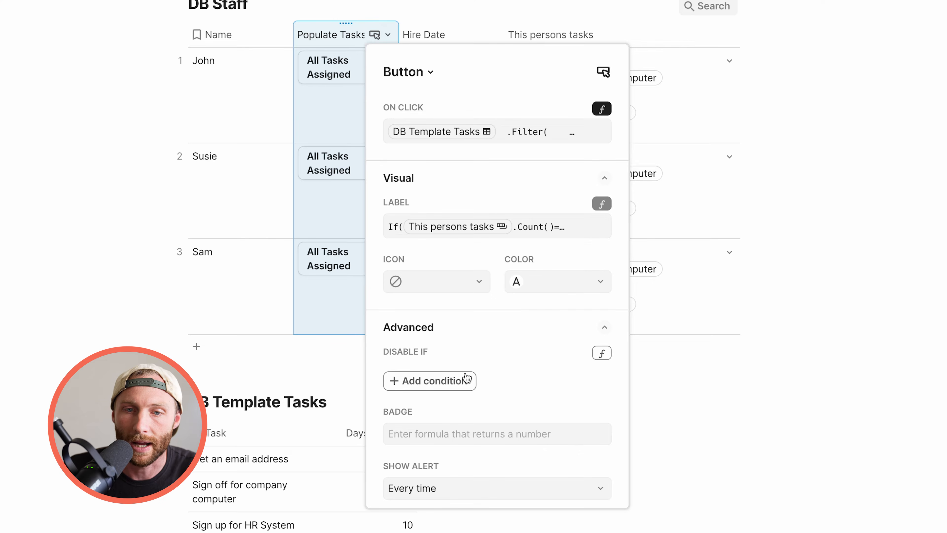
click(601, 353)
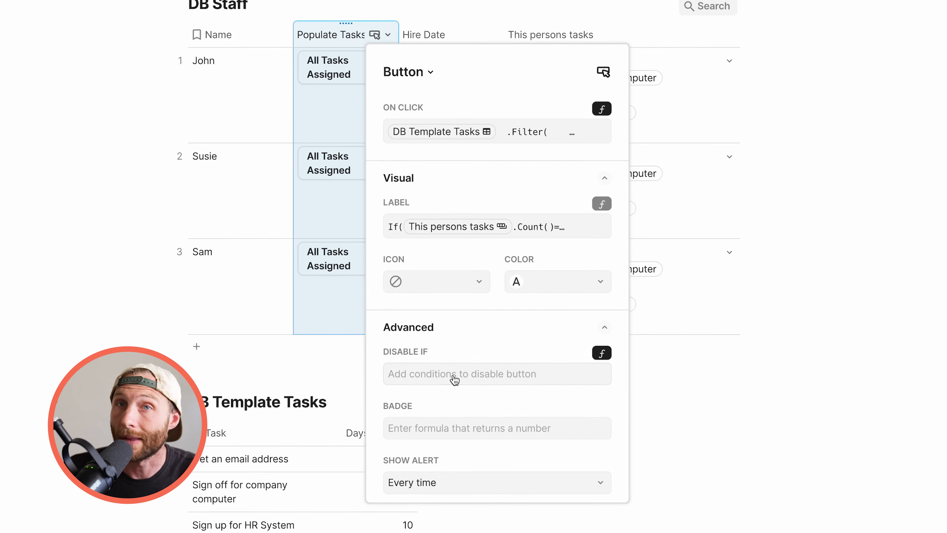
Set the Disable If formula to This persons tasks.Count()=DB Template Tasks.Count(), and close the button's options.
click(476, 370)
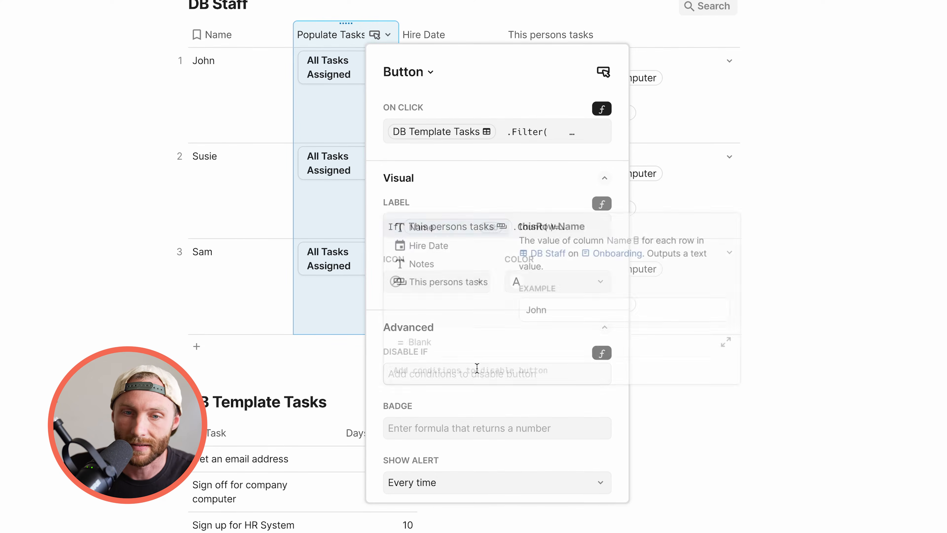
key(Down)
key(Down)
key(Down)
key(Tab)
text(.cou)
key(Tab)
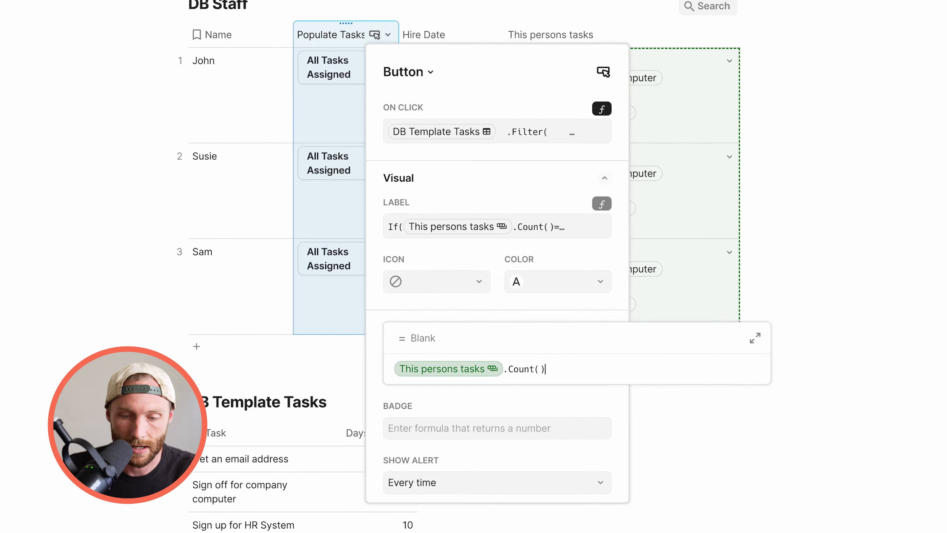
text(=db template)
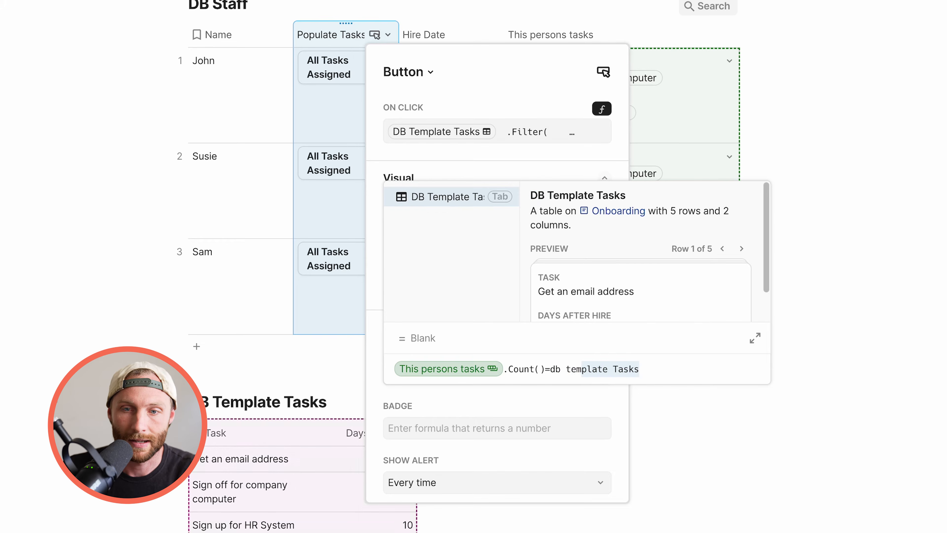
key(Tab)
text(.co)
key(Tab)
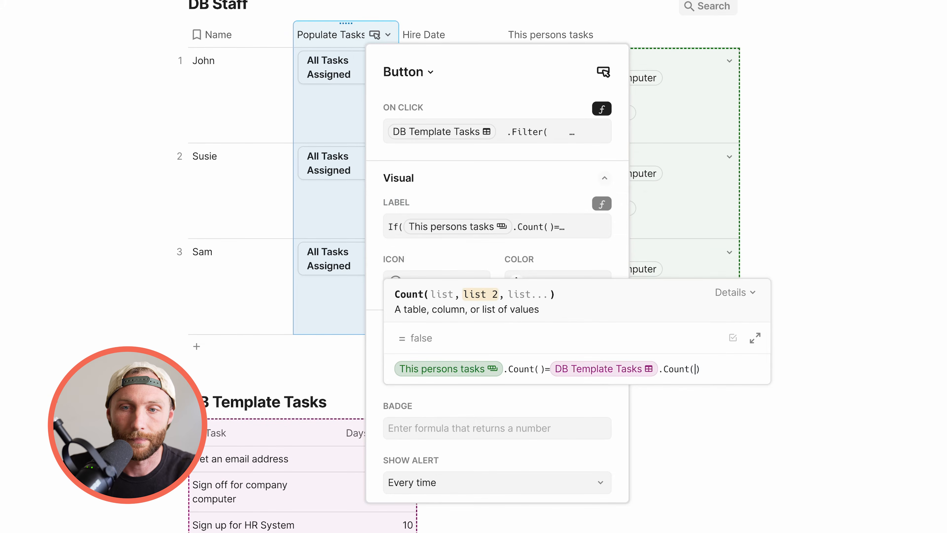
key(Return)
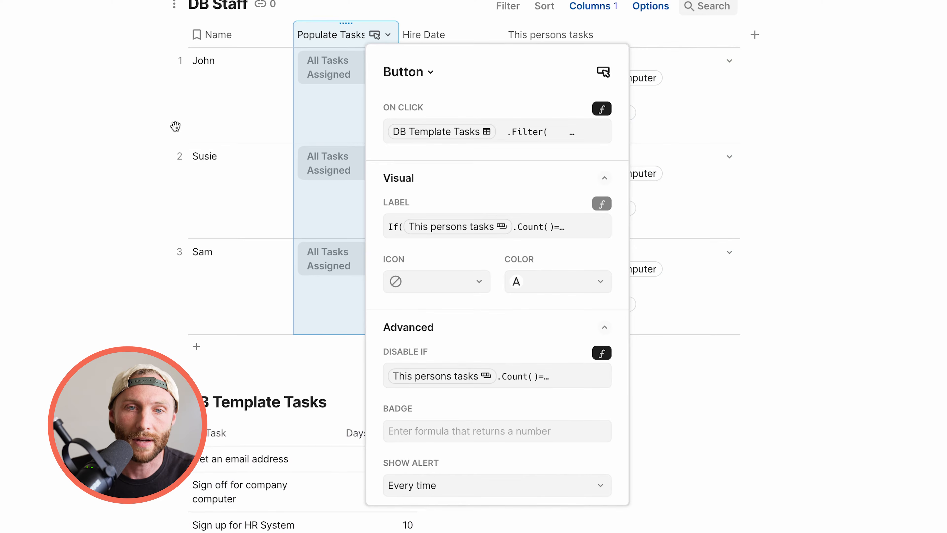
click(247, 117)
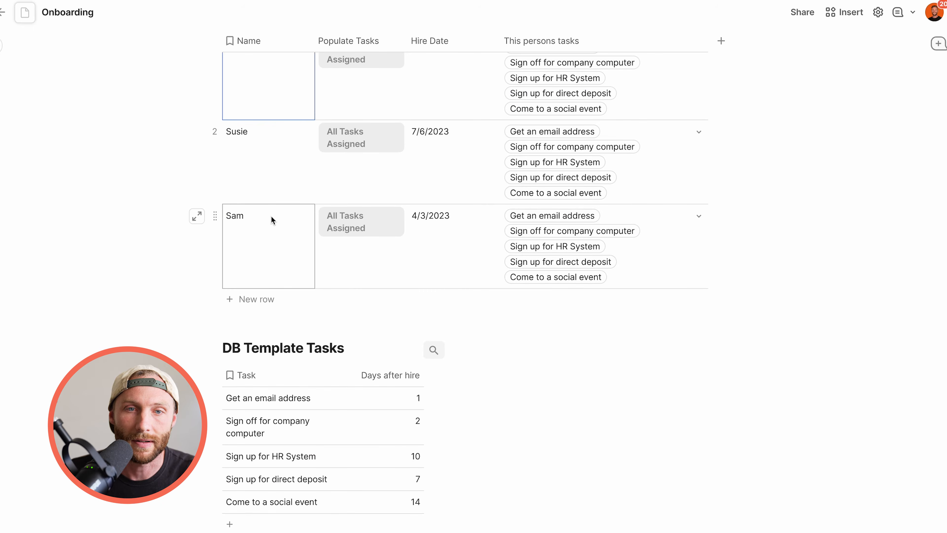
Delete the first staff member's four topmost task rows from DB Actual Tasks, and check the button labels in DB Staff.
scroll(270, 220, down, 8)
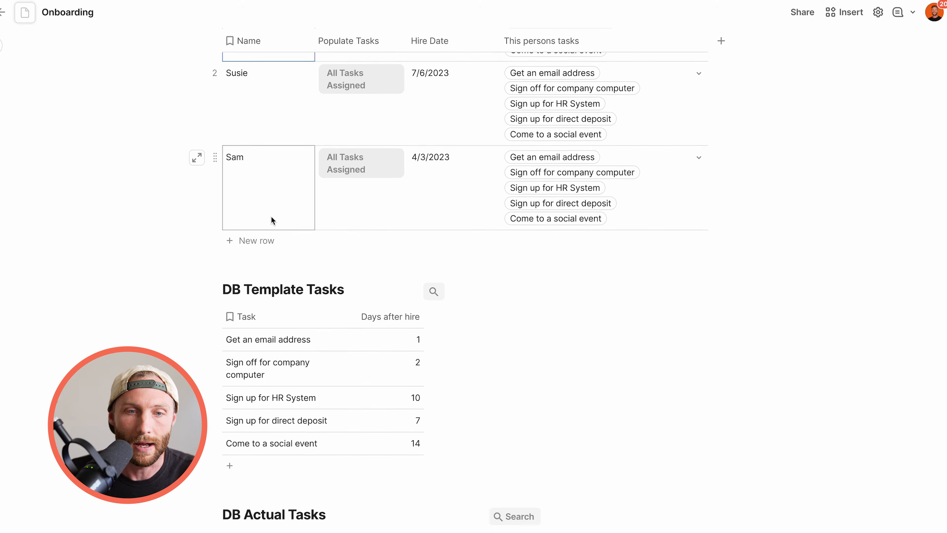
click(215, 295)
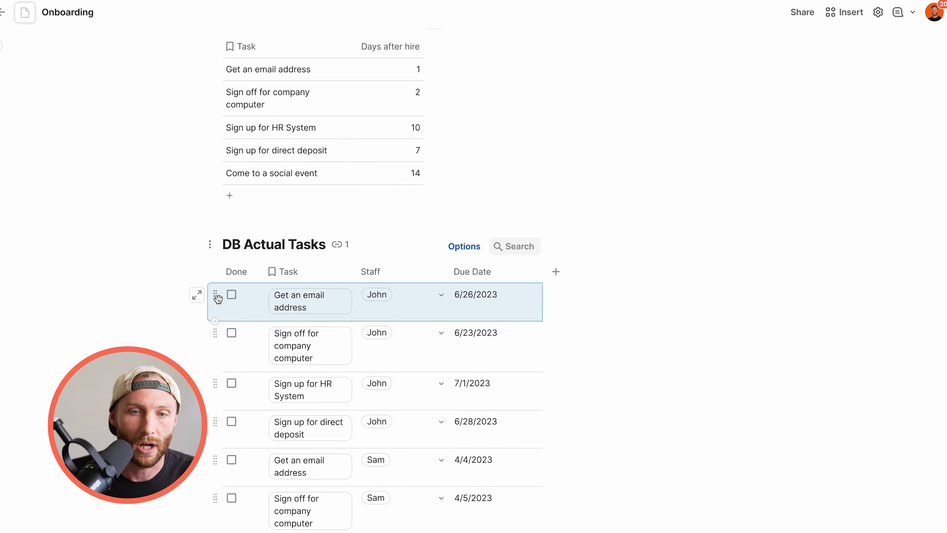
shift+click(212, 430)
key(Delete)
scroll(269, 420, down, 5)
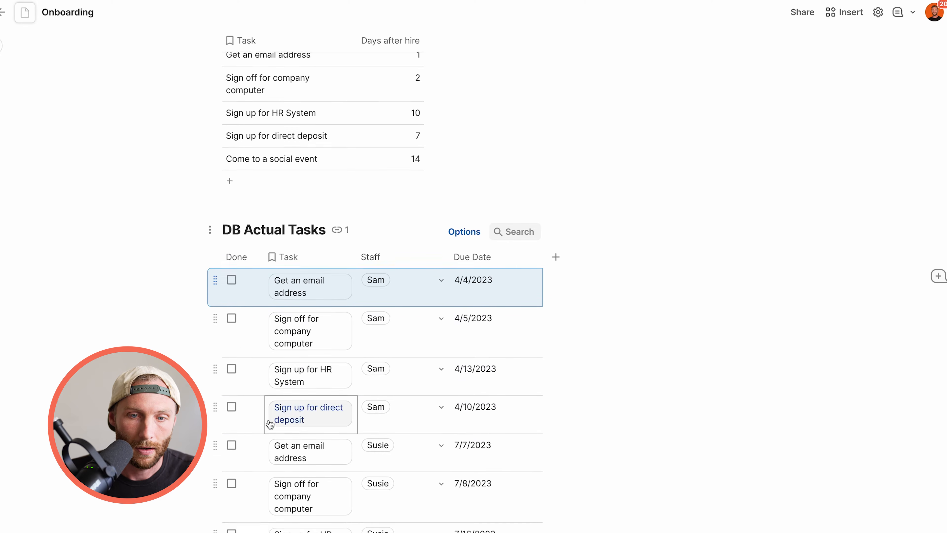
scroll(243, 461, up, 15)
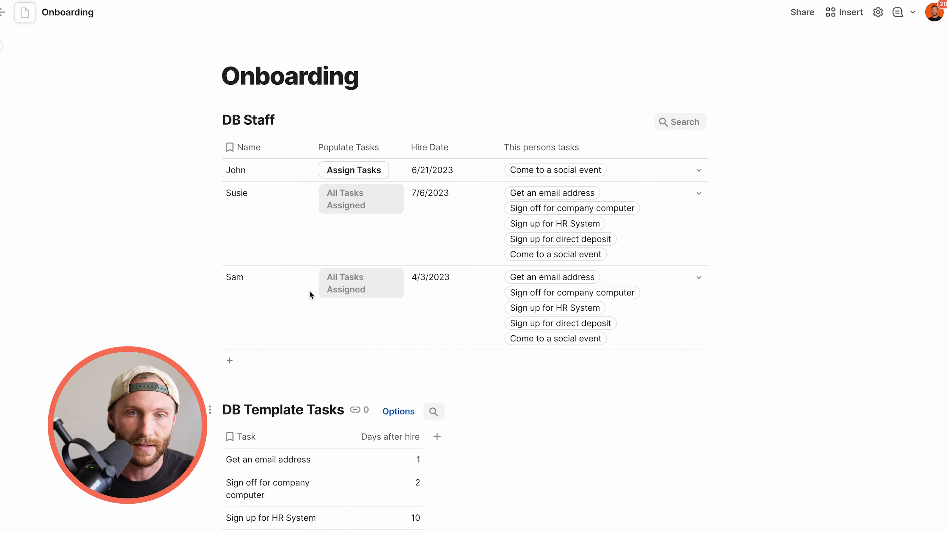
click(595, 149)
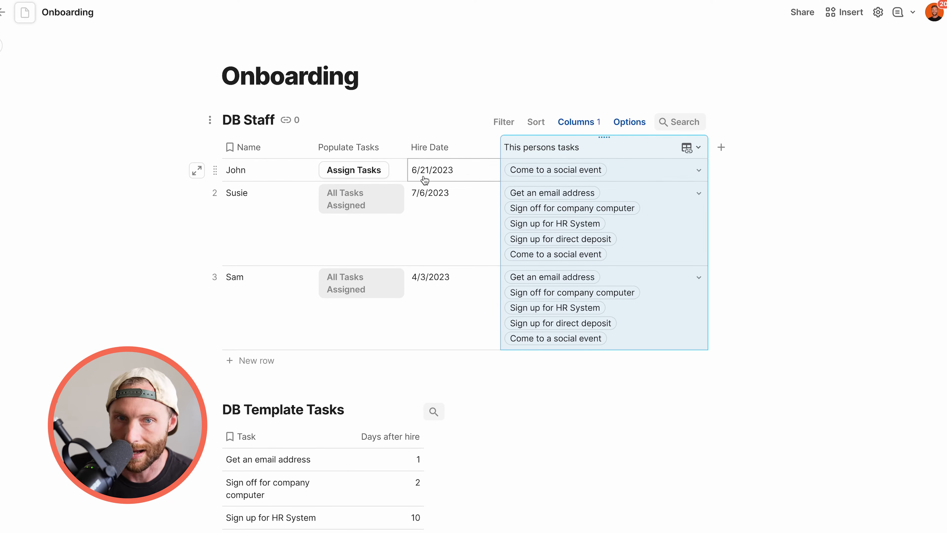
Assign the first staff member's missing tasks and hide the This persons tasks column in DB Staff.
click(377, 173)
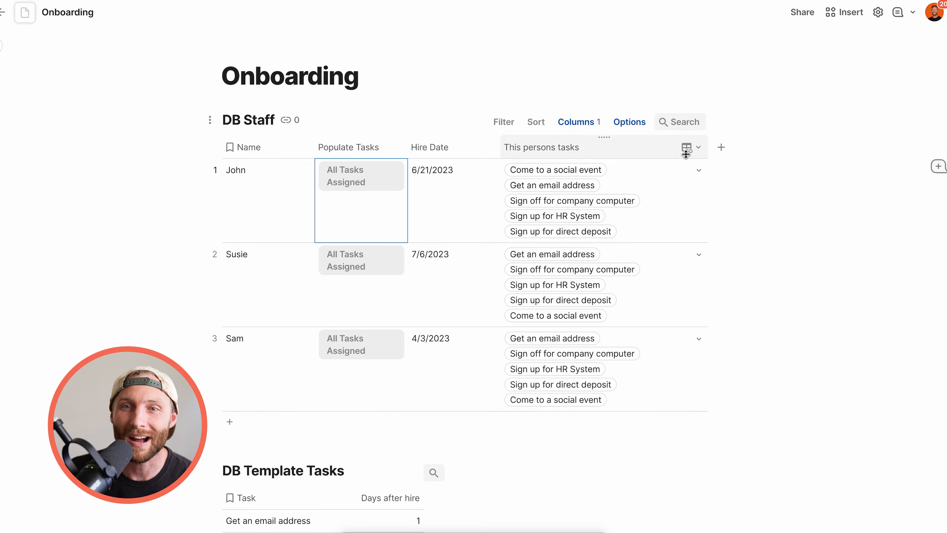
click(691, 148)
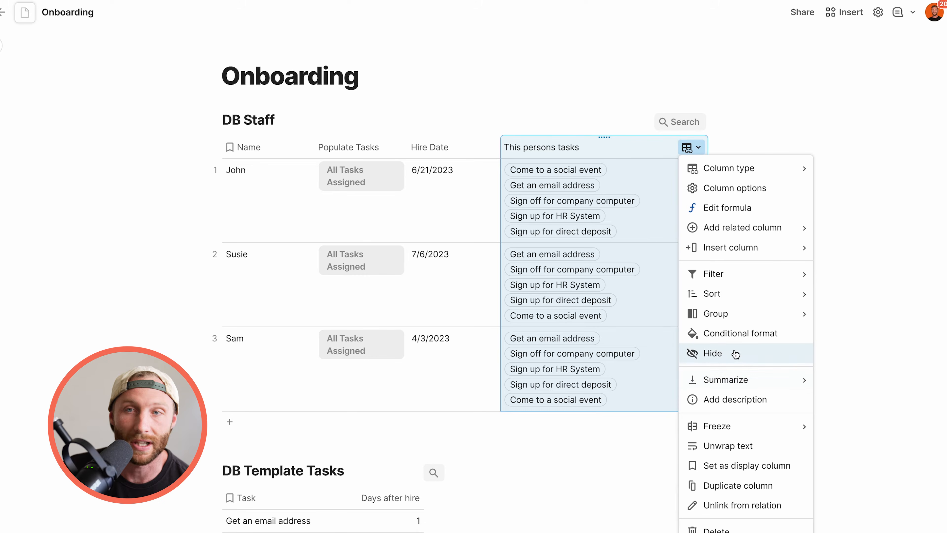
click(725, 353)
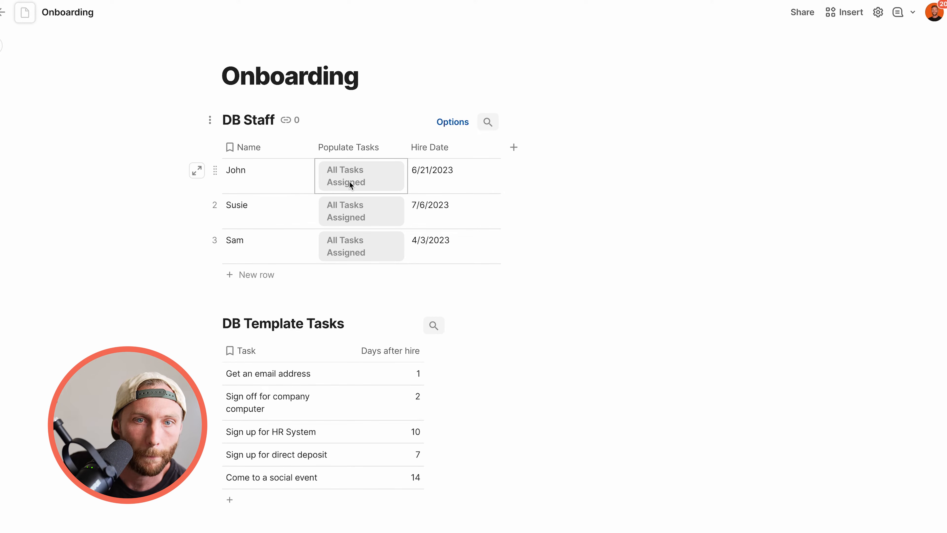
Add a new column named Onboard Progress to the DB Staff table, after Hire Date.
click(513, 147)
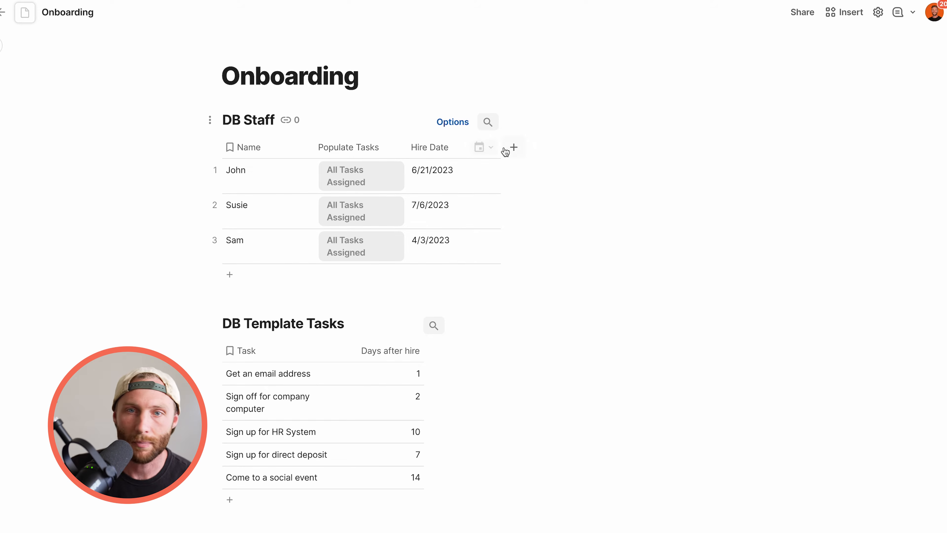
click(511, 148)
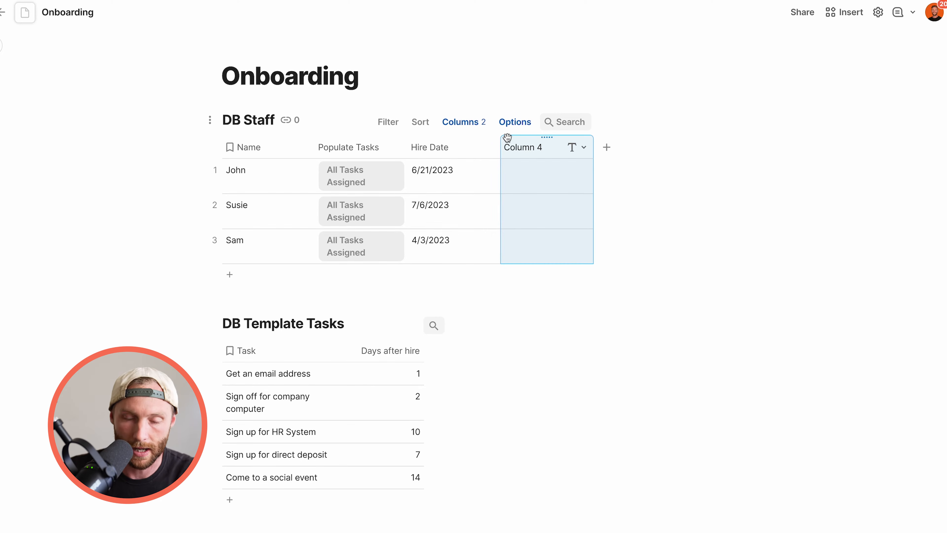
text(Onboard Progress)
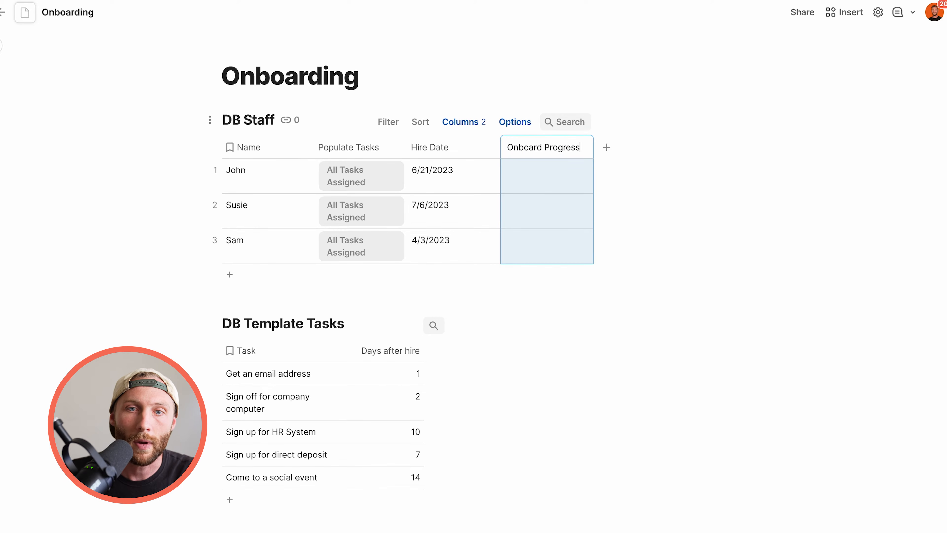
click(548, 188)
click(528, 147)
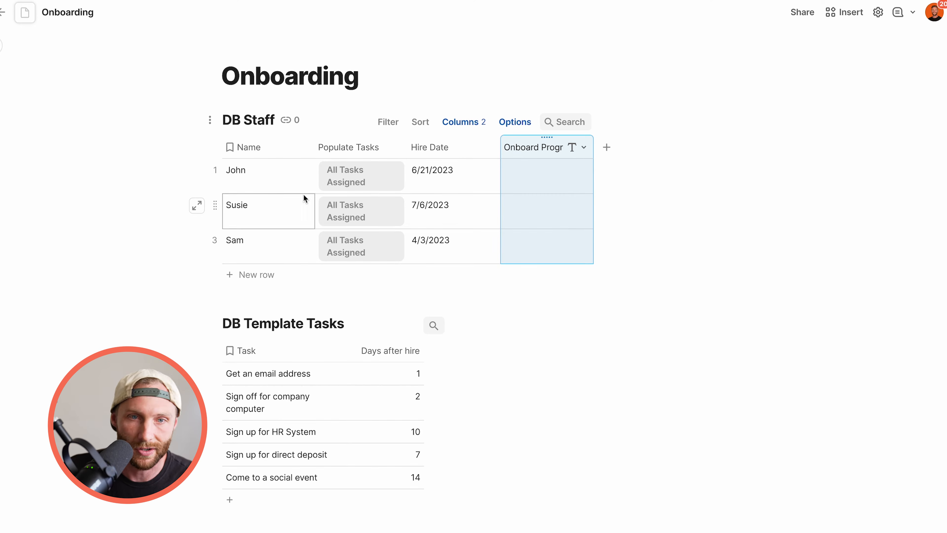
Mark Get an email address and Sign off for company computer done for the first staff member, and Sign up for direct deposit for the second.
click(197, 171)
click(216, 304)
click(216, 330)
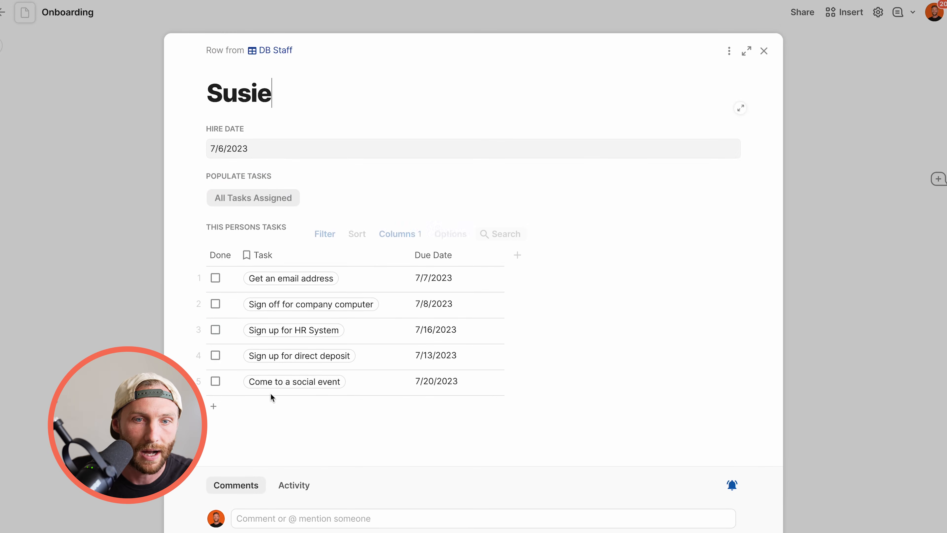
click(215, 355)
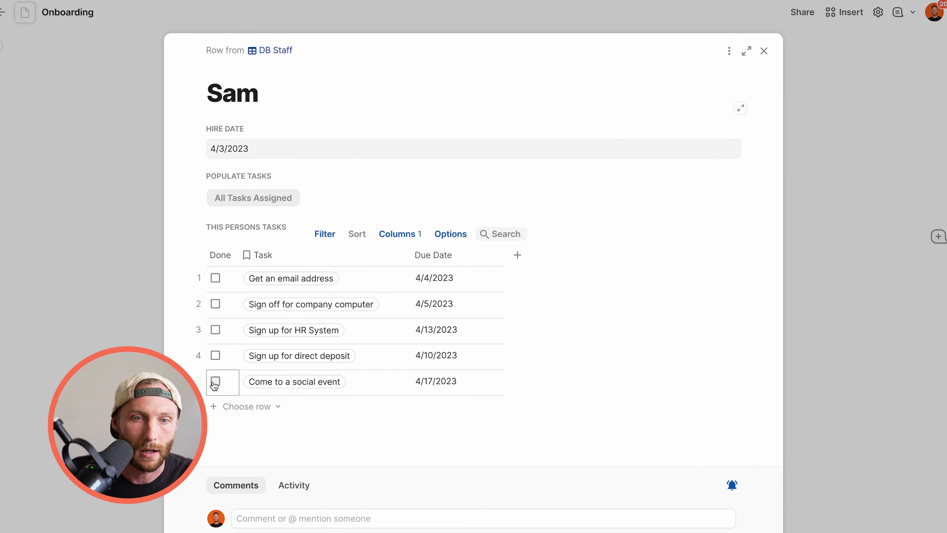
Mark all five of the third staff member's tasks as done and close the row details.
click(215, 381)
click(216, 355)
click(216, 330)
click(216, 304)
click(215, 278)
click(763, 51)
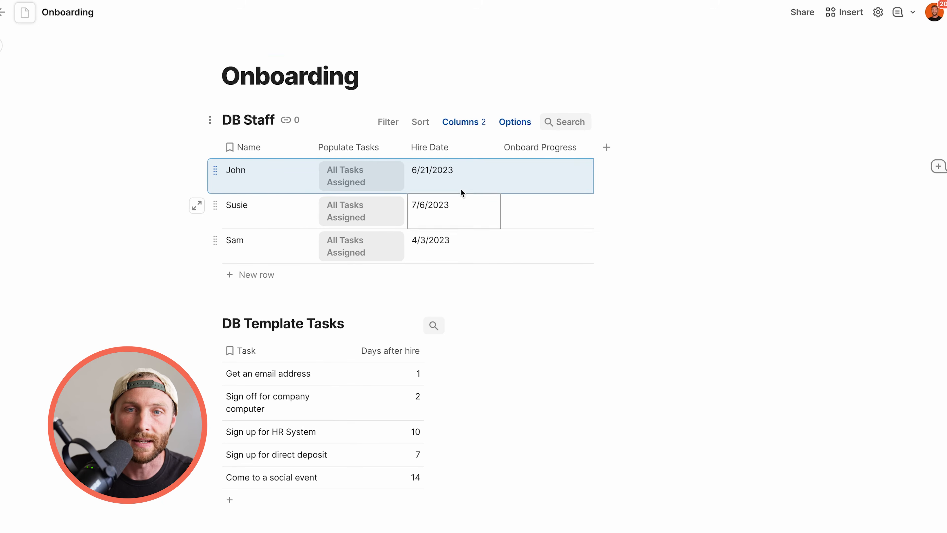
Show the hidden This persons tasks column in DB Staff and start the Onboard Progress column formula with a reference to it.
click(483, 131)
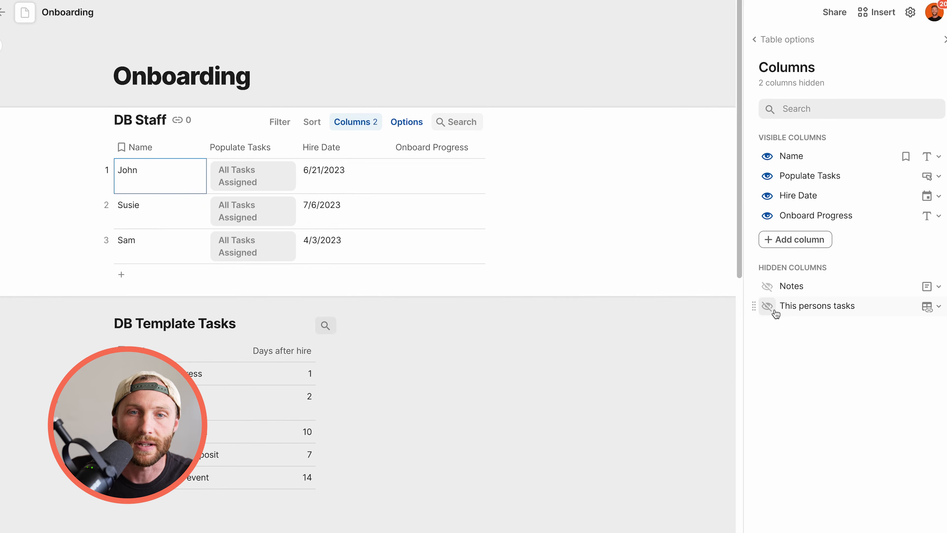
click(767, 306)
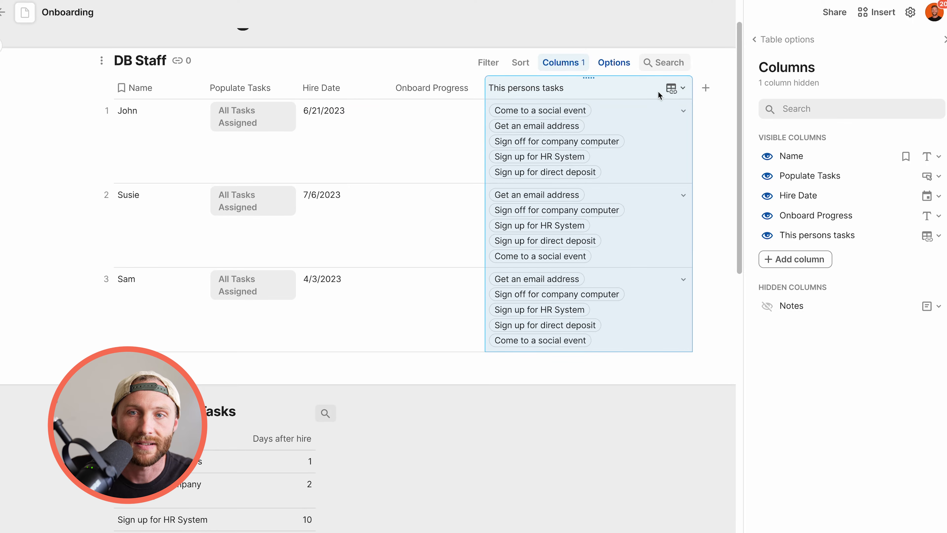
click(442, 94)
key(=)
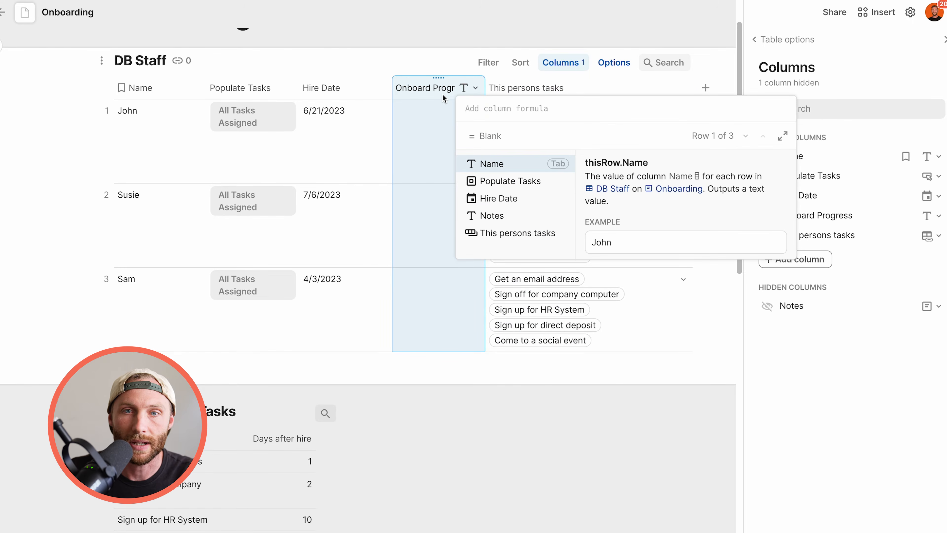
text(this persons tasks)
key(Tab)
text(.coun)
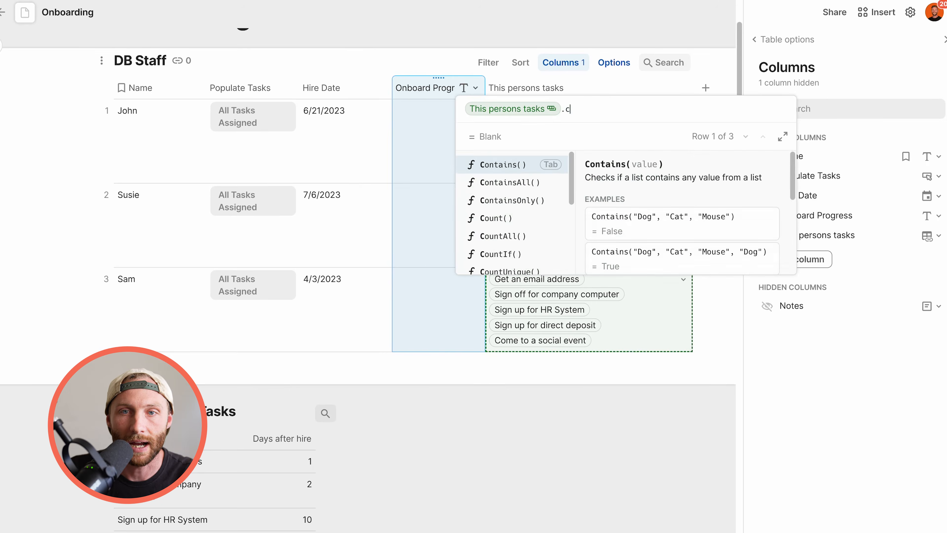
key(Tab)
key(Right)
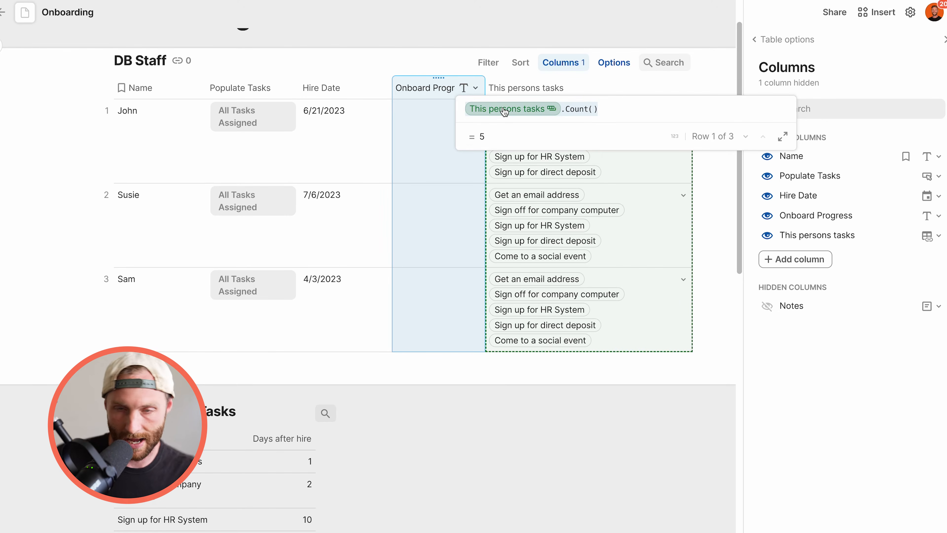
key(BackSpace)
key(BackSpace)
key(BackSpace)
key(BackSpace)
key(BackSpace)
key(BackSpace)
key(BackSpace)
key(BackSpace)
Extend the formula to filter the person's tasks to completed ones with .Filter(Done=true).
text(.fi)
key(Tab)
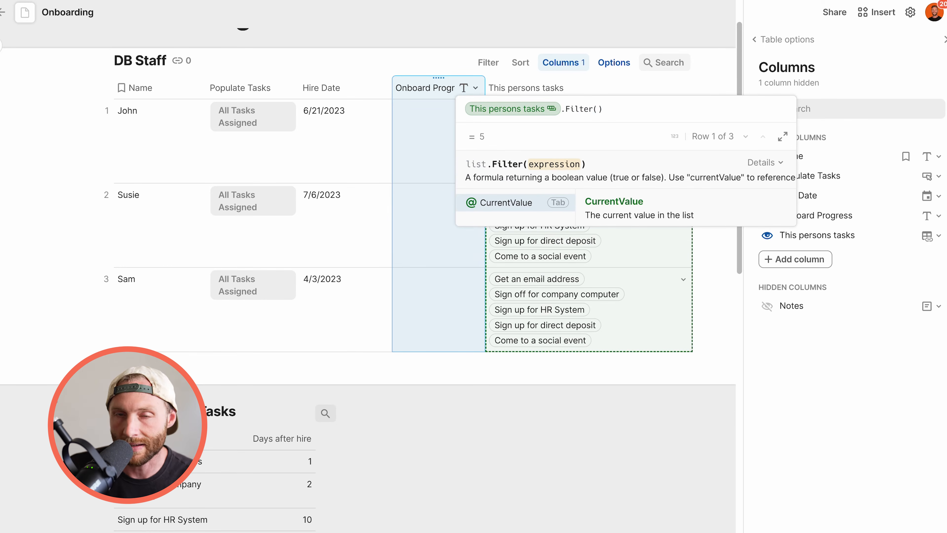
text(done)
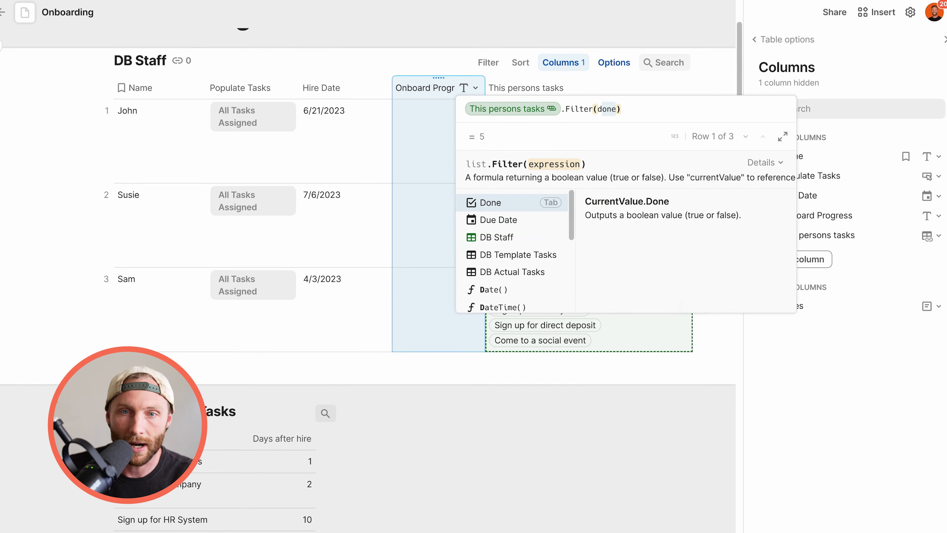
key(Tab)
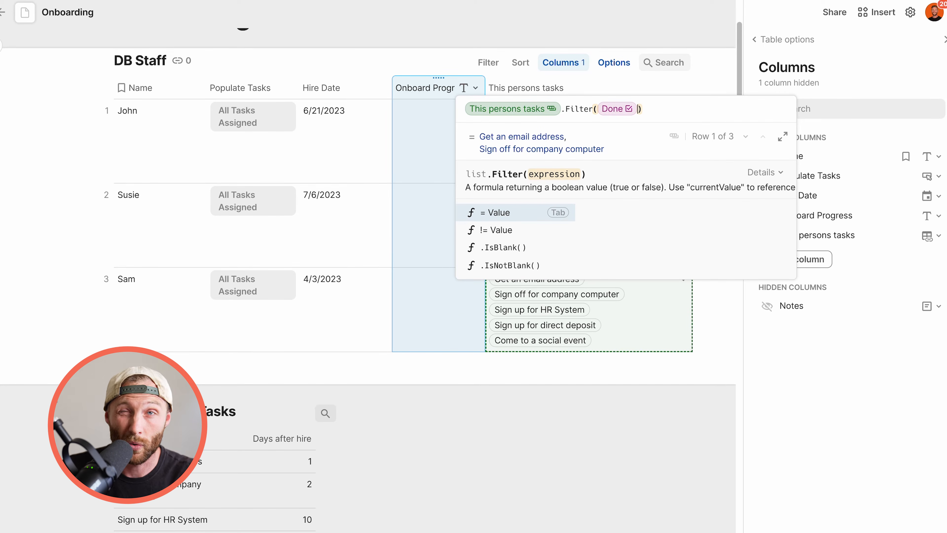
key(Tab)
key(Tab)
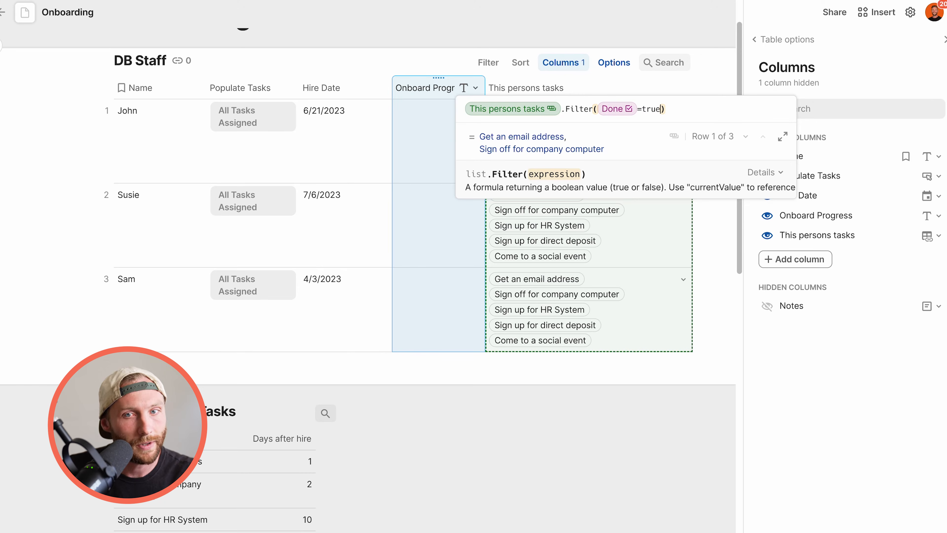
Count the filtered tasks and divide by the person's total tasks, appending .Count()/This persons tasks.Count() to the formula.
key(Right)
text(.cou)
key(Tab)
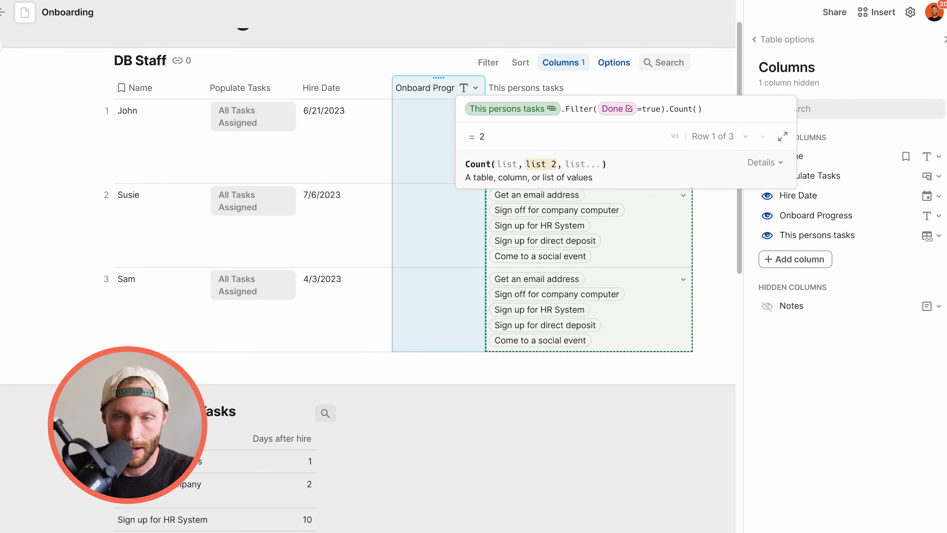
text(/c)
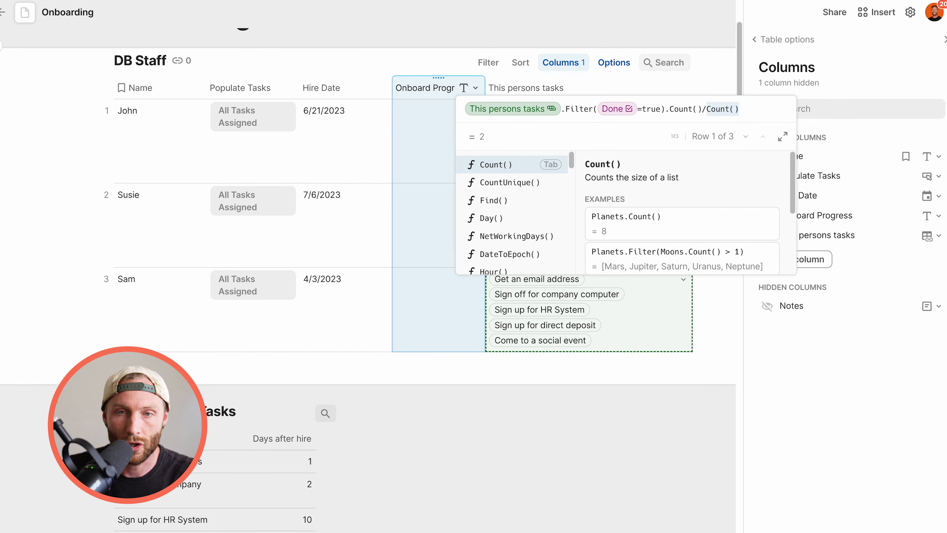
key(Tab)
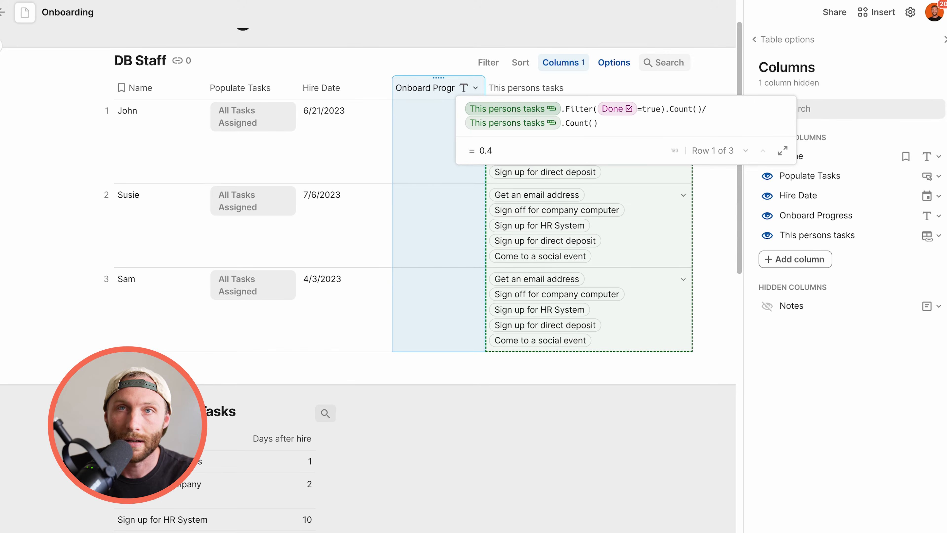
Wrap the whole ratio in Product() with 100 as the second value, apply the formula and check the Onboard Progress values.
key(ctrl+a)
key(ctrl+c)
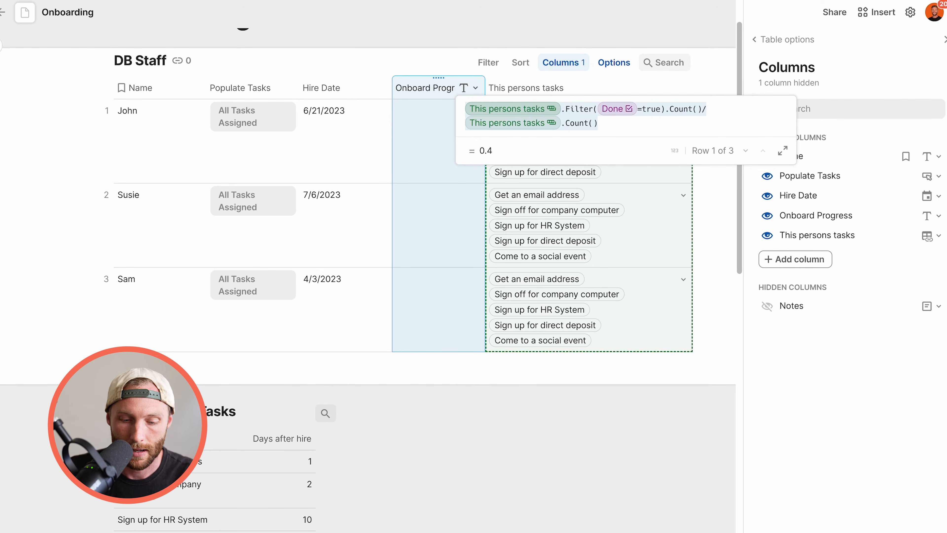
text(pro)
key(Tab)
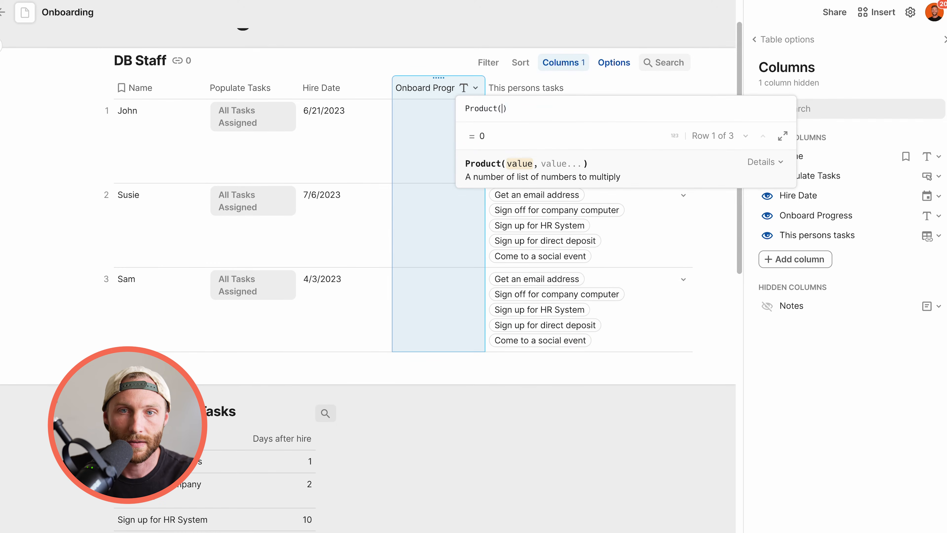
key(ctrl+v)
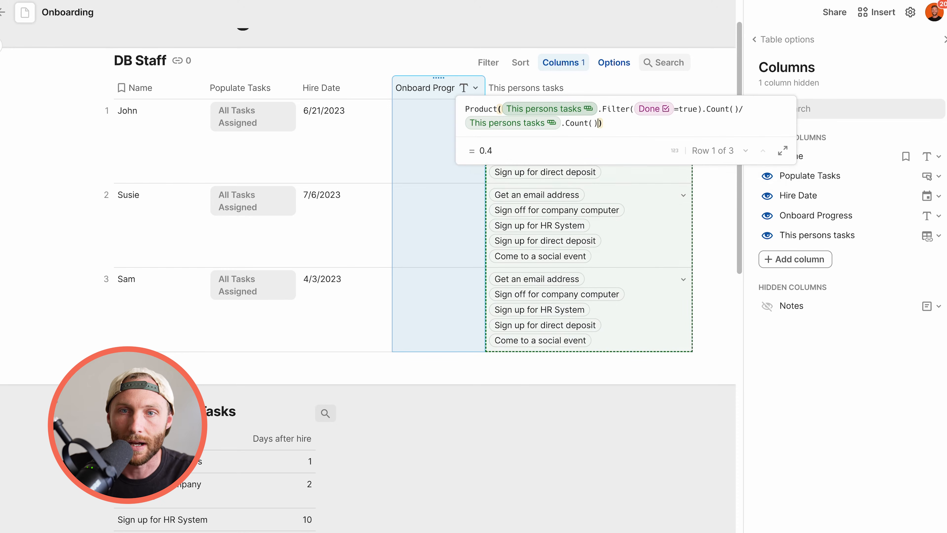
text(,100)
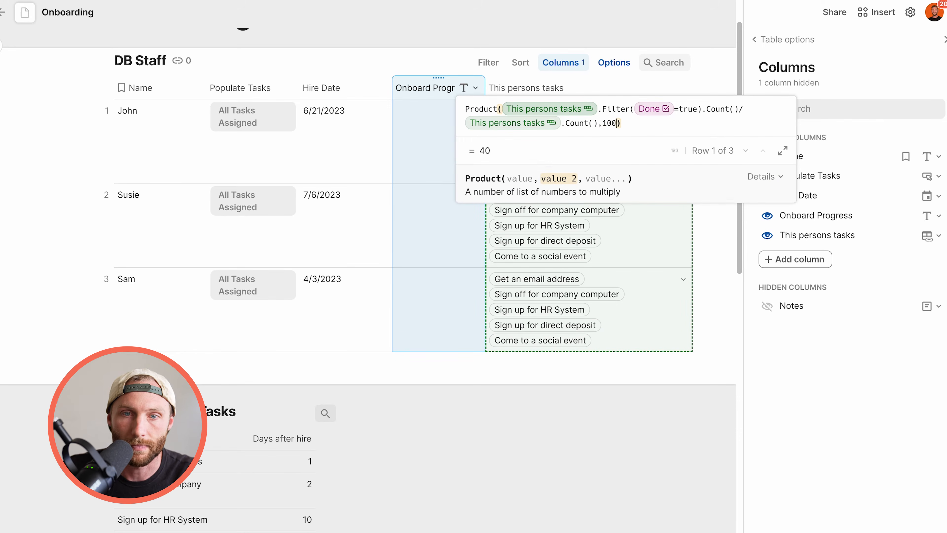
key(Return)
drag(448, 158, 440, 334)
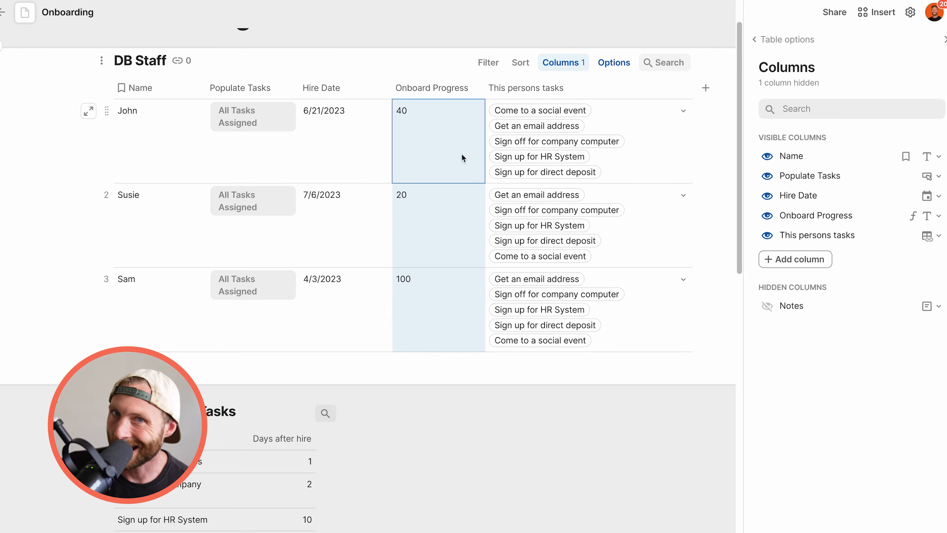
Change the Onboard Progress column's type to the Progress number format.
click(476, 87)
mouse_move(539, 109)
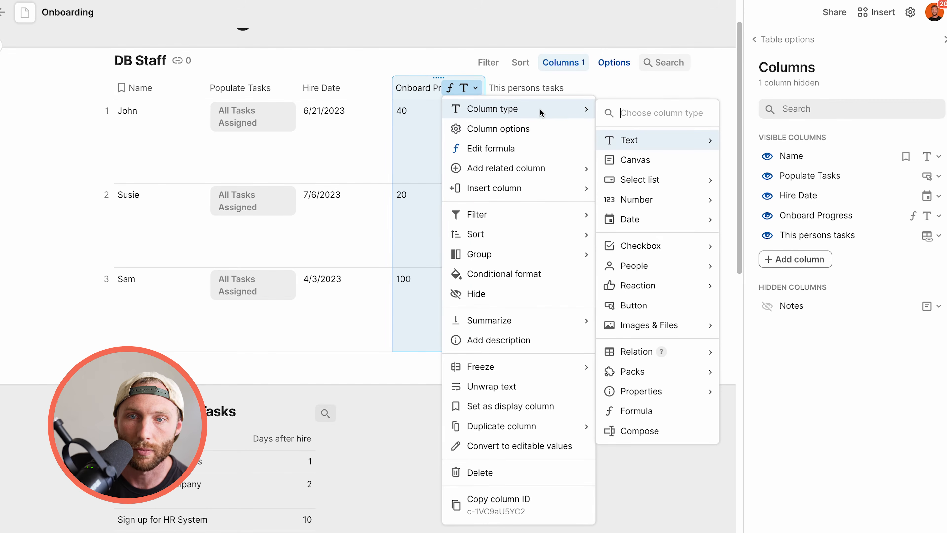
mouse_move(645, 202)
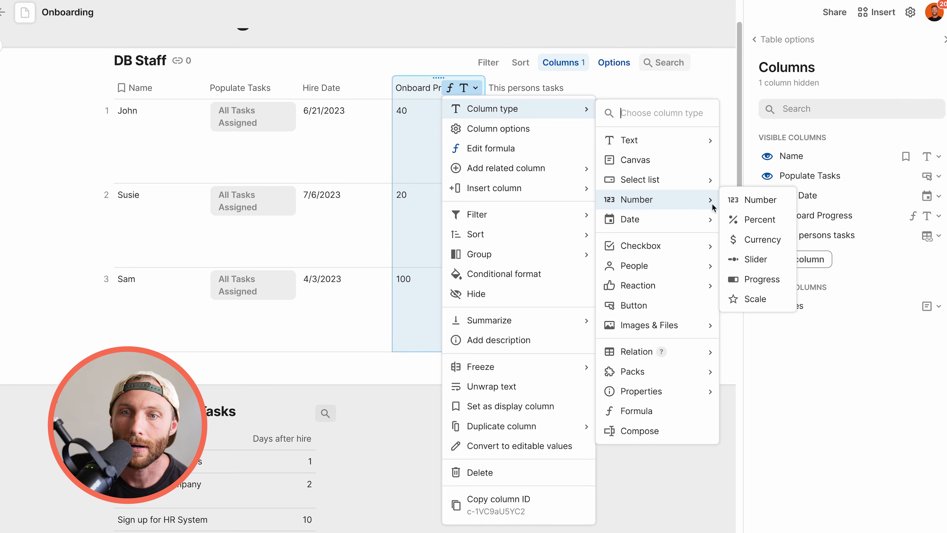
click(765, 278)
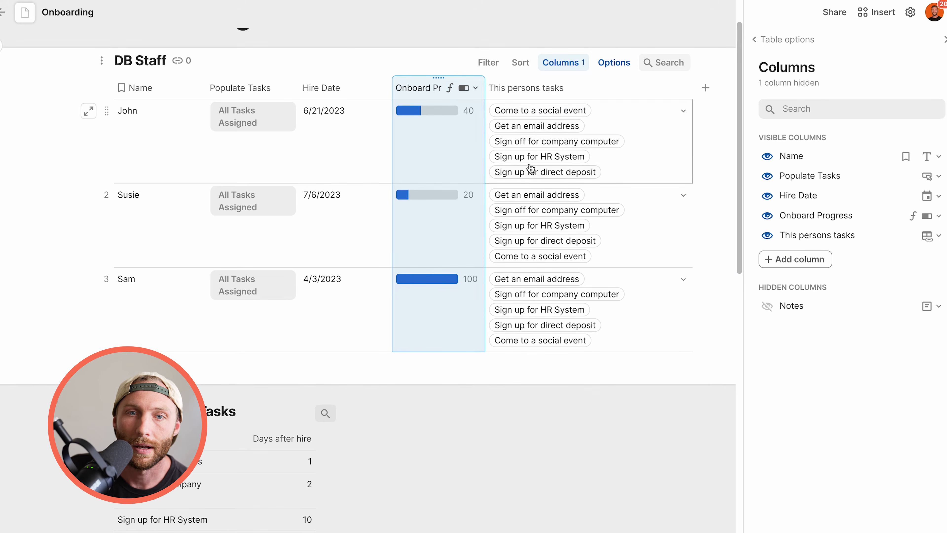
Apply the three-colour scheme running from red at low values to green at high to Onboard Progress, and hide the This persons tasks column.
click(476, 88)
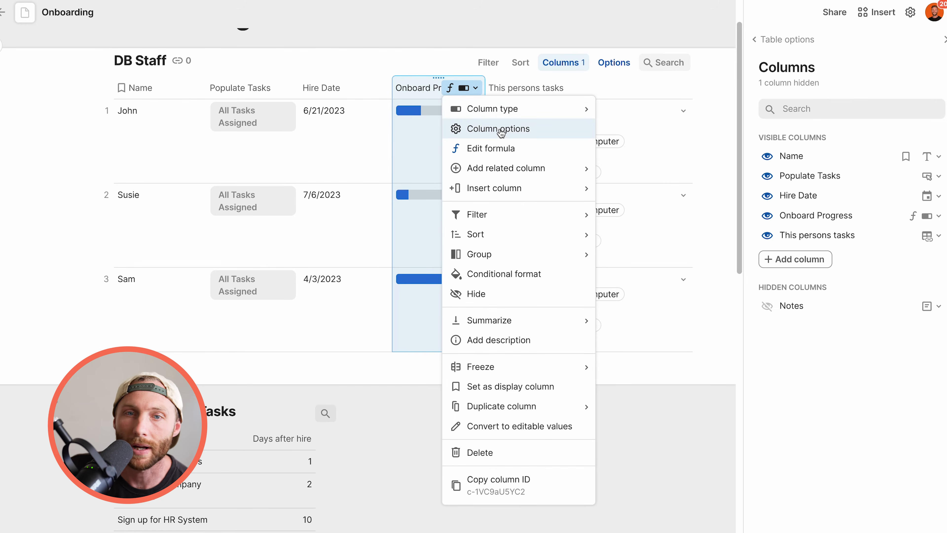
click(498, 129)
click(535, 272)
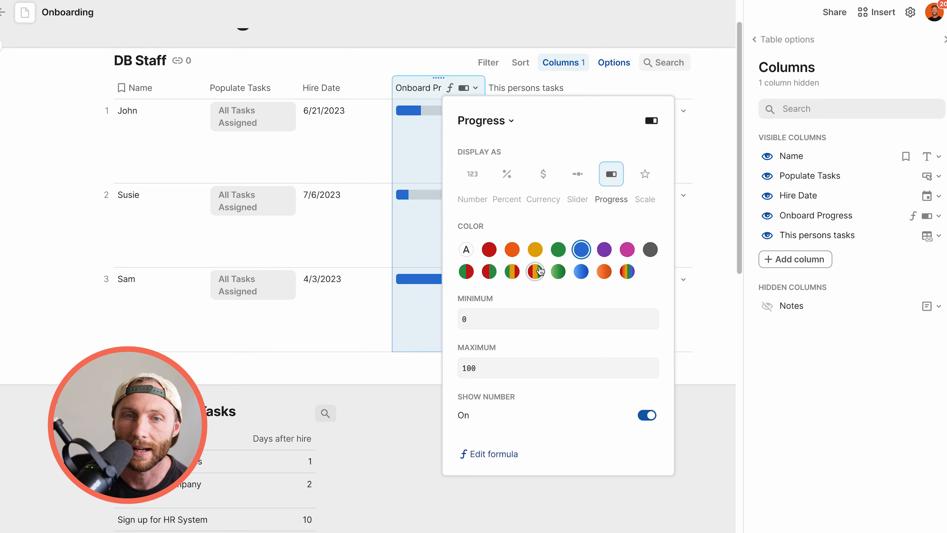
click(427, 239)
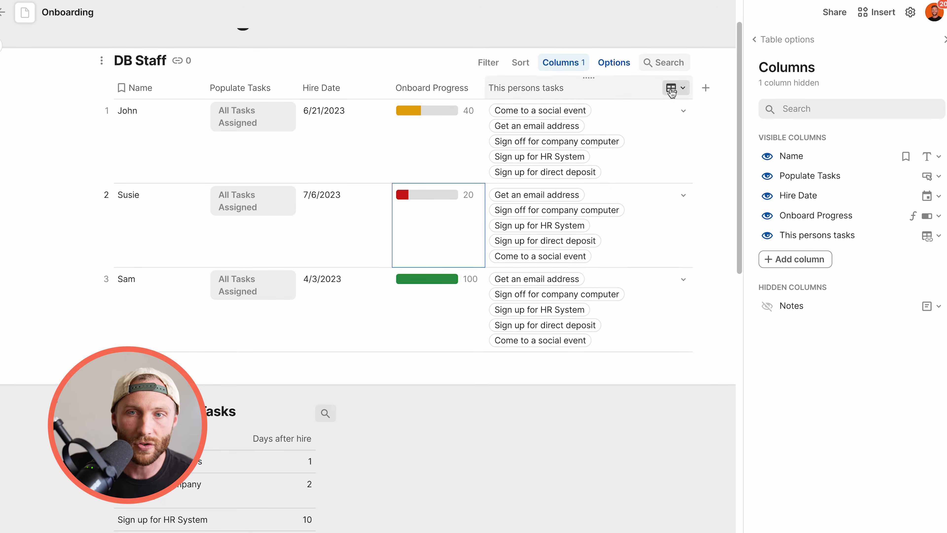
click(675, 88)
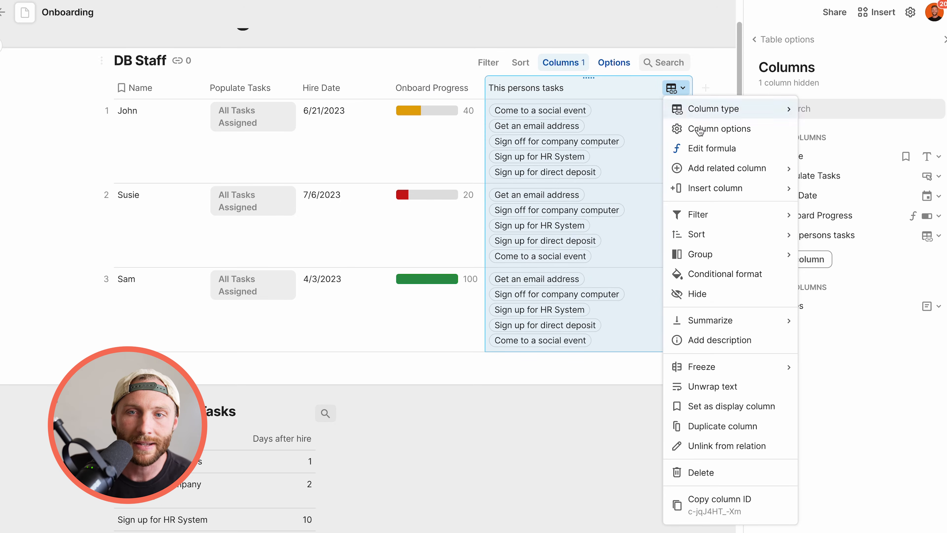
click(714, 294)
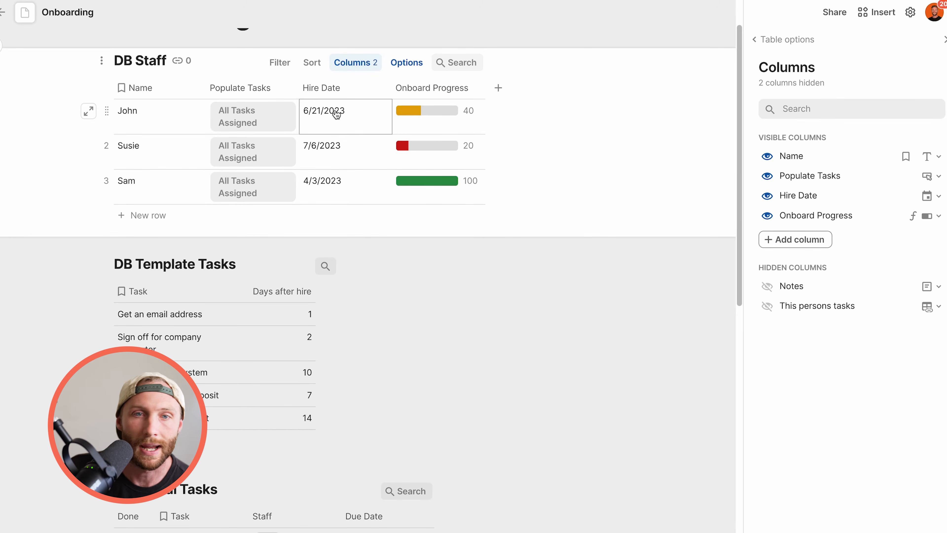
Change the DB Staff view's display from a table to cards.
drag(447, 112, 457, 194)
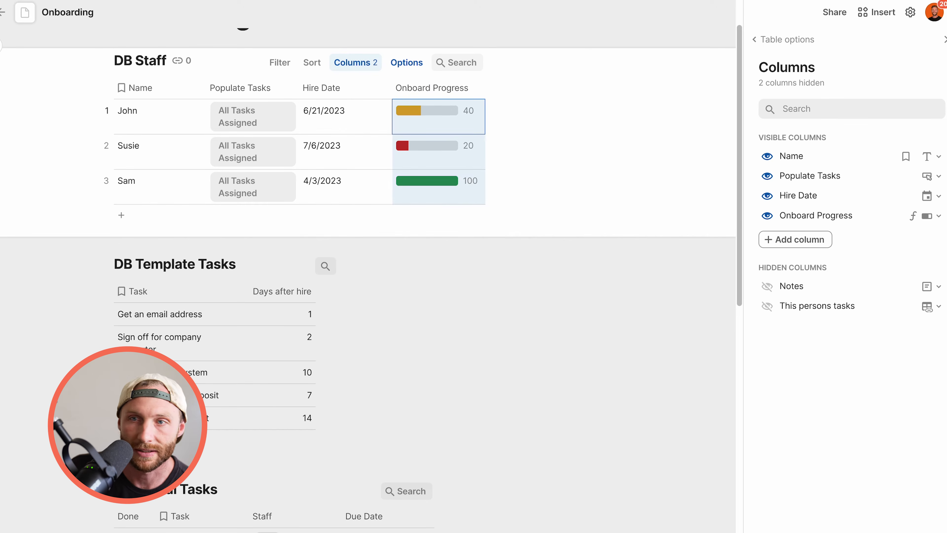
click(944, 40)
scroll(451, 196, up, 2)
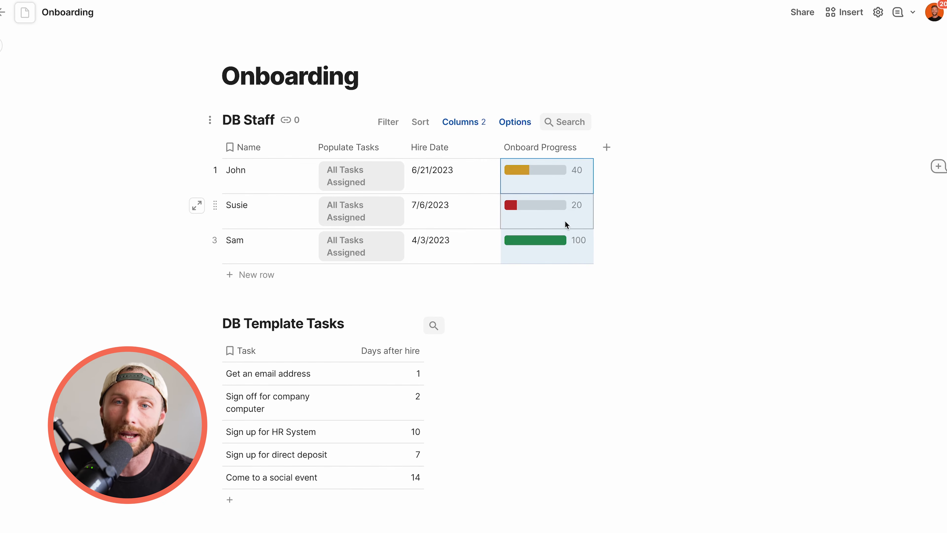
click(515, 122)
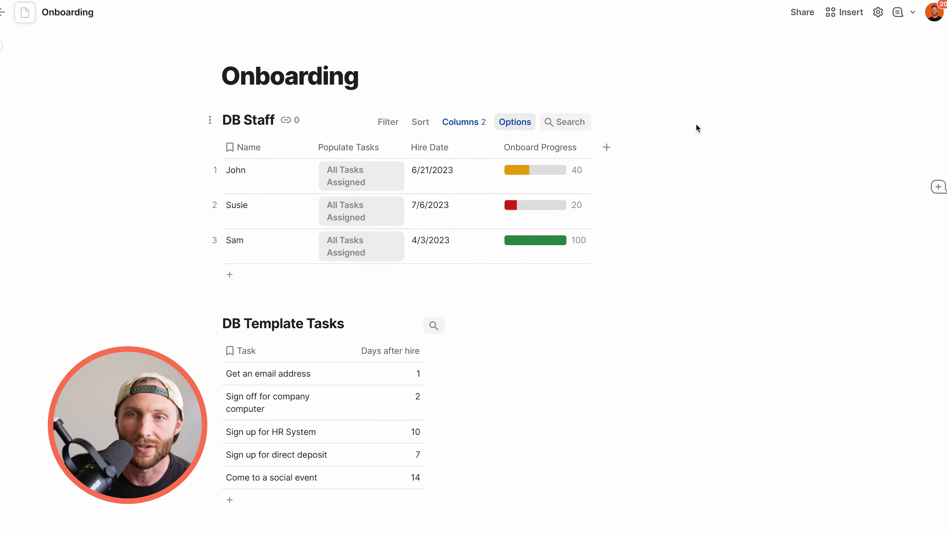
click(812, 99)
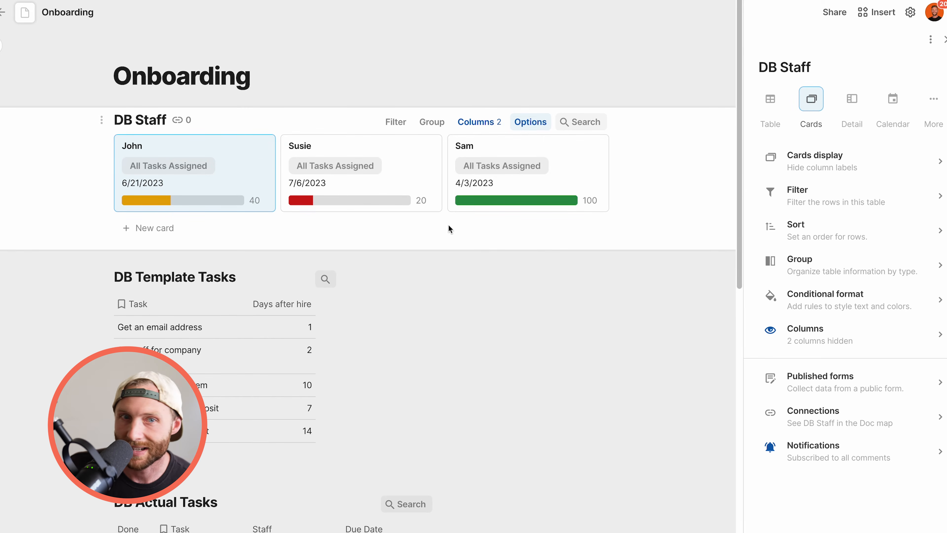
Open the first staff card and add a Due Date conditional format rule to its This persons tasks table.
click(246, 195)
click(461, 234)
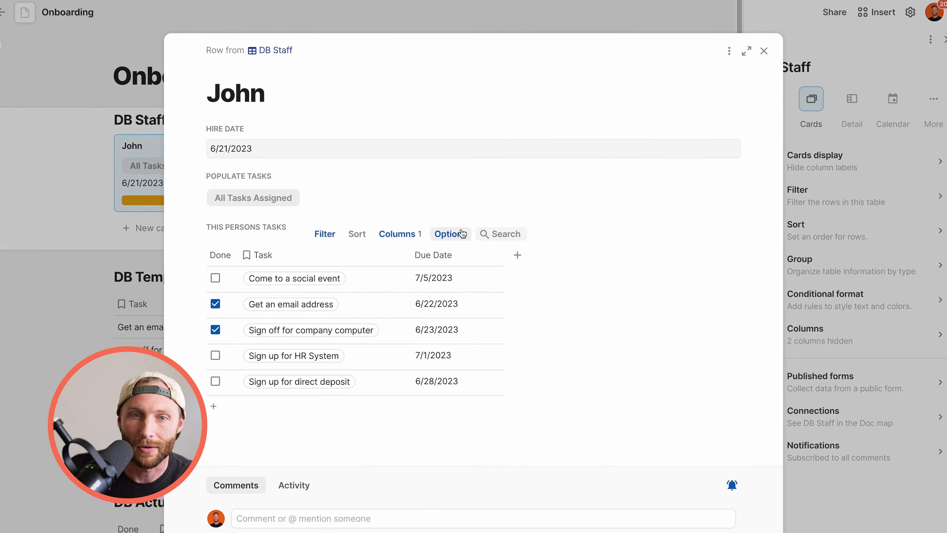
click(837, 244)
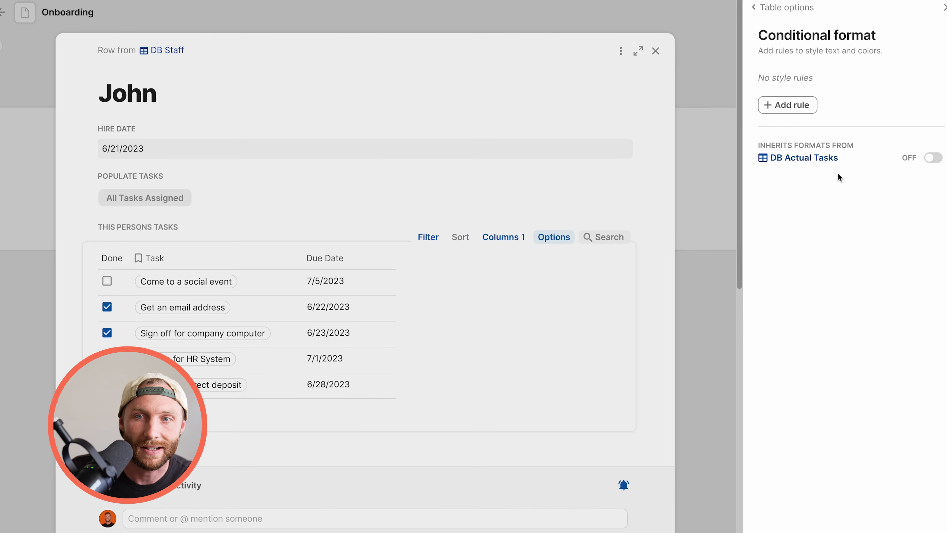
click(790, 110)
click(808, 167)
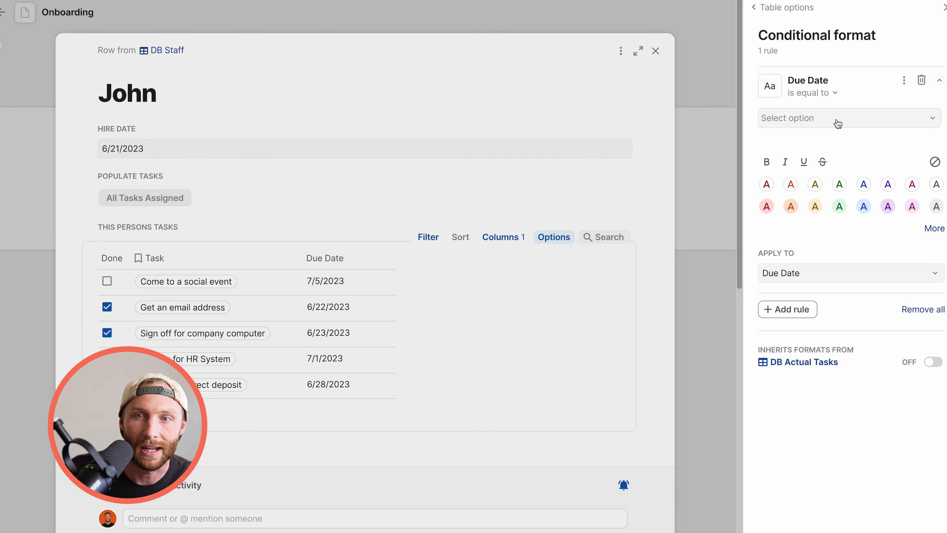
Replace the Due Date rule's condition with the formula Due Date < Today().
click(825, 126)
click(904, 80)
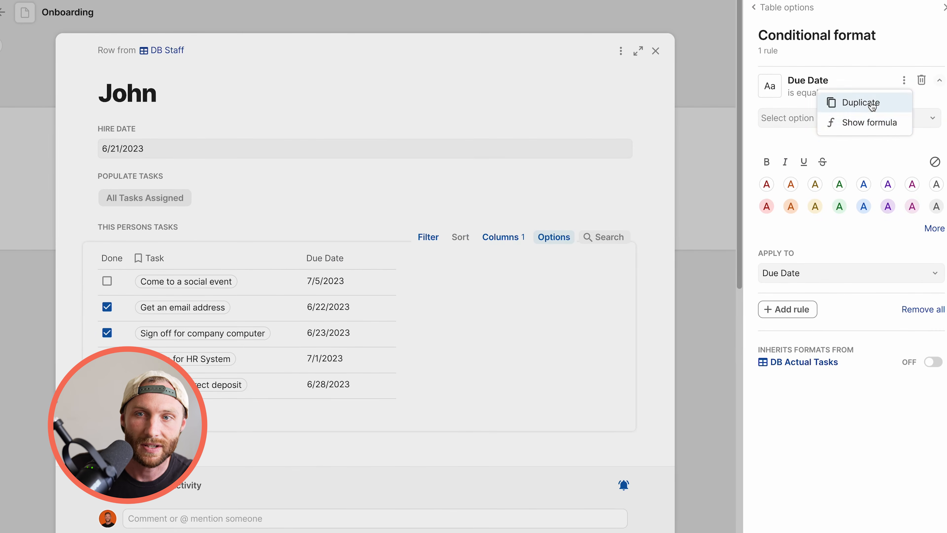
click(869, 124)
click(830, 118)
text(due)
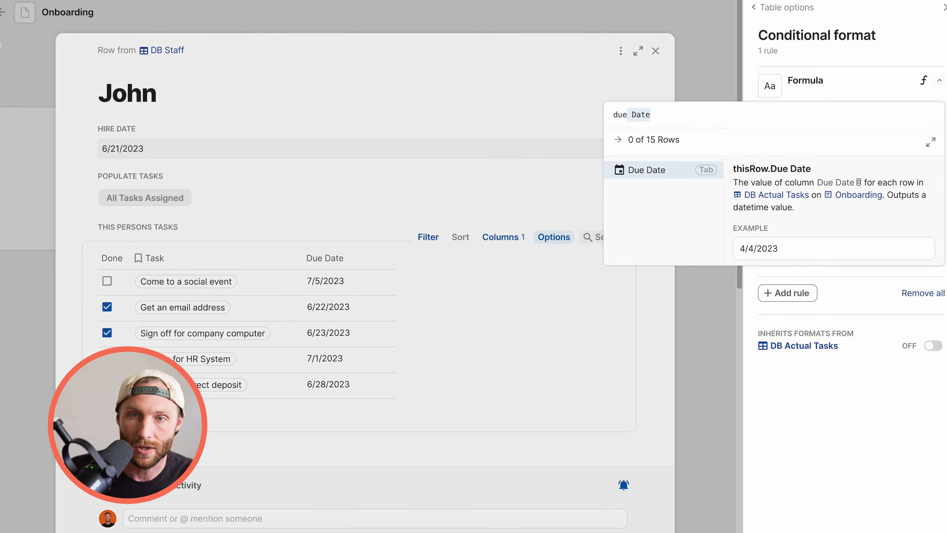
key(Tab)
text(<Today()
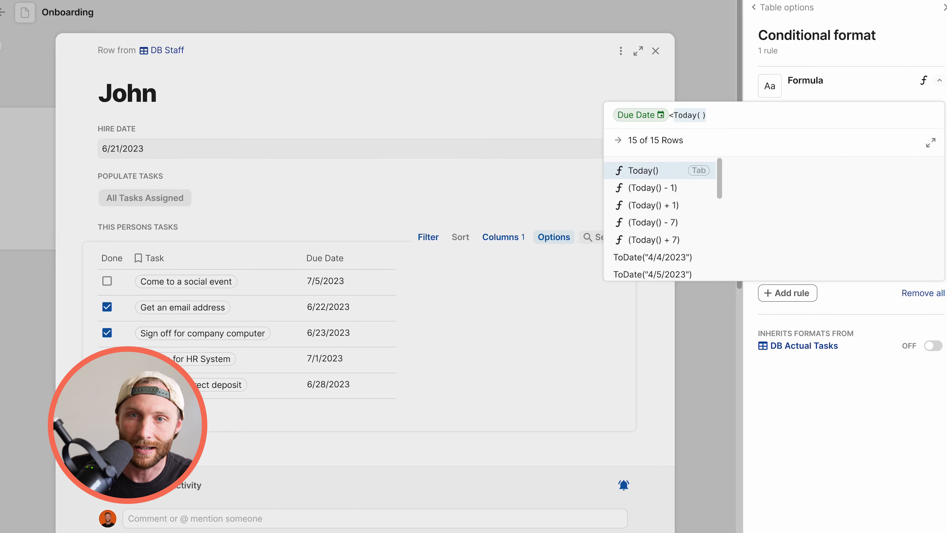
key(Tab)
key(Return)
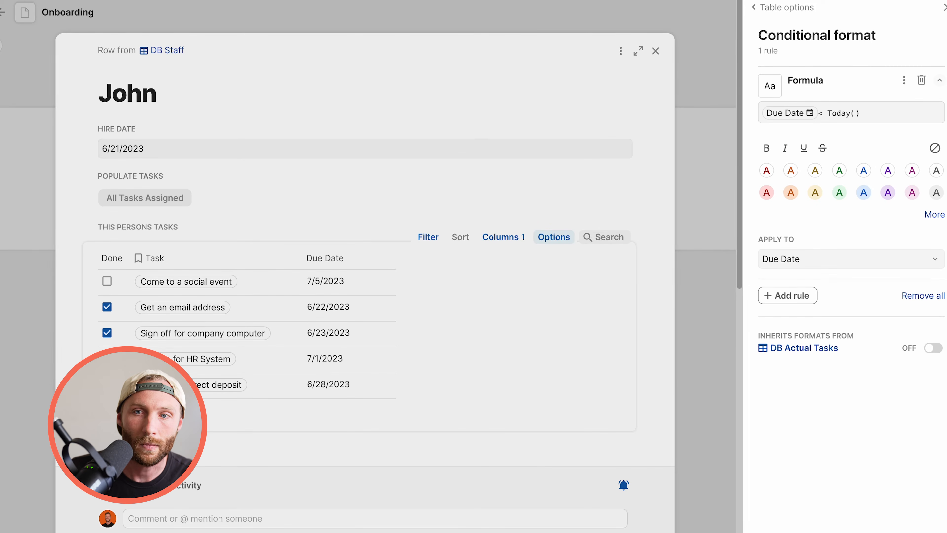
Give the overdue rule the red text on light red background style and apply it to all columns.
click(766, 192)
click(850, 259)
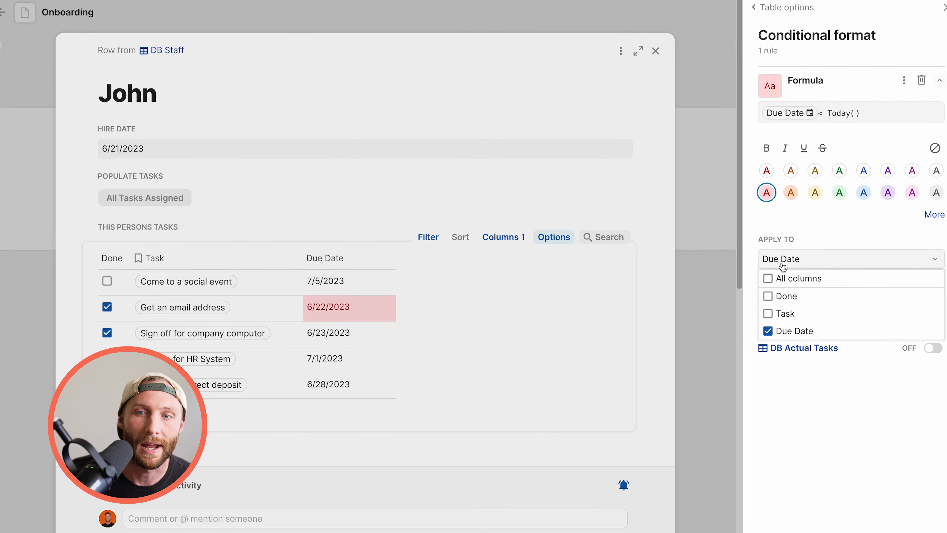
click(767, 278)
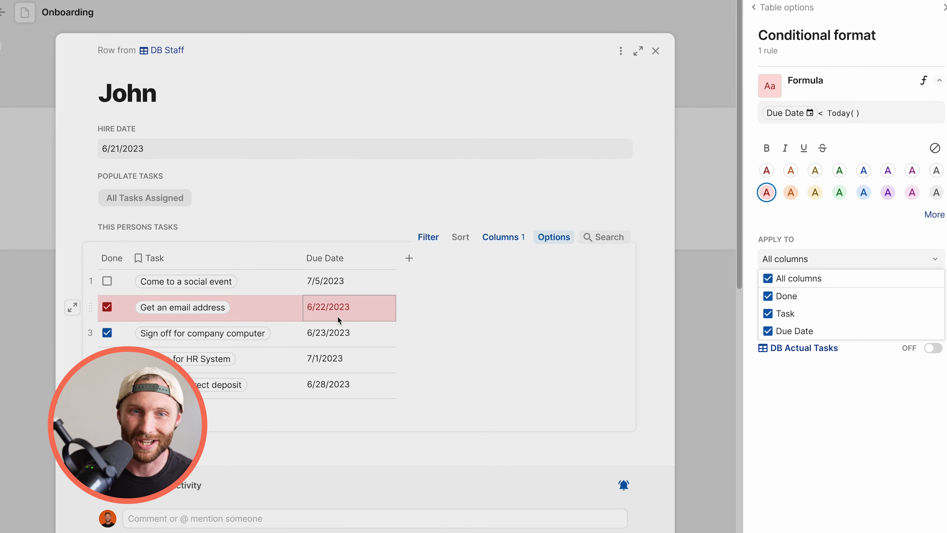
click(837, 207)
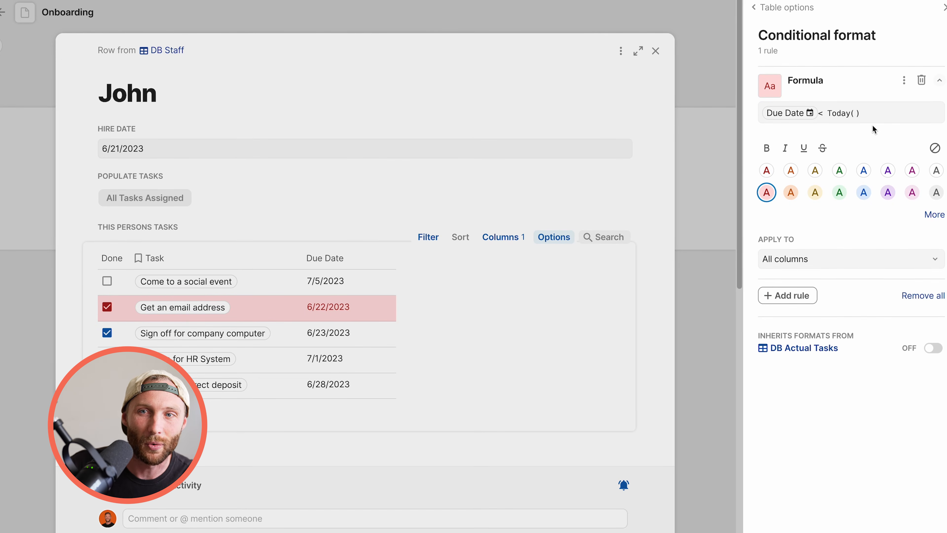
Extend the rule's formula with and Done=false so only unfinished overdue tasks are highlighted, and close the staff record.
click(872, 119)
text(and done)
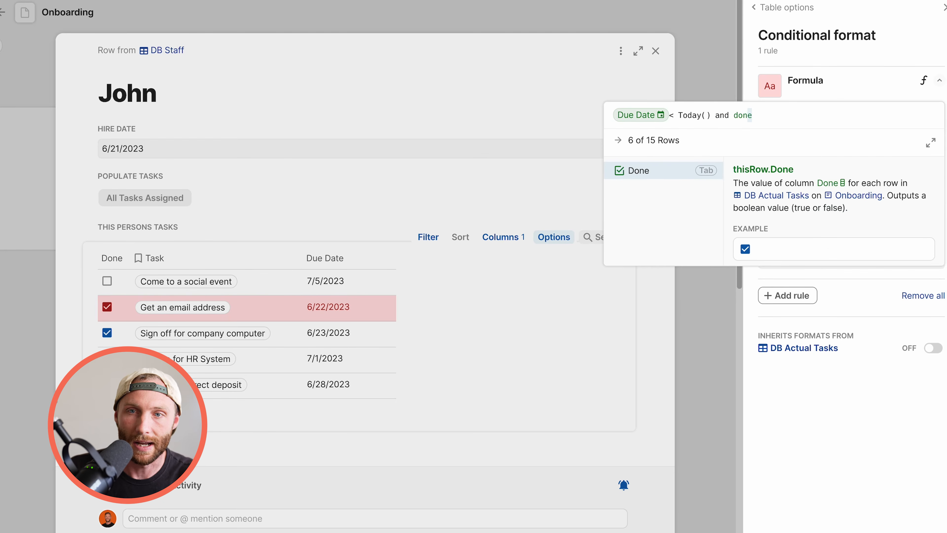
key(Tab)
text(=f)
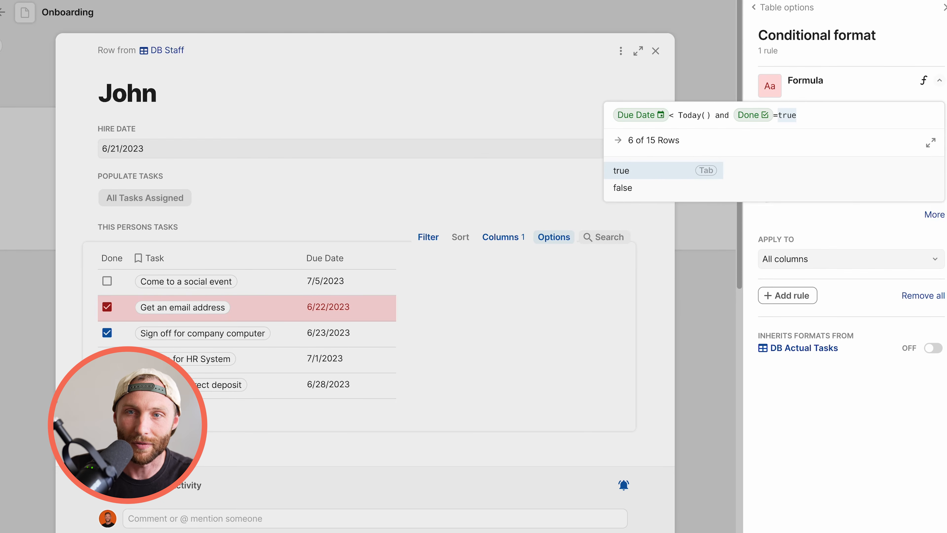
key(Tab)
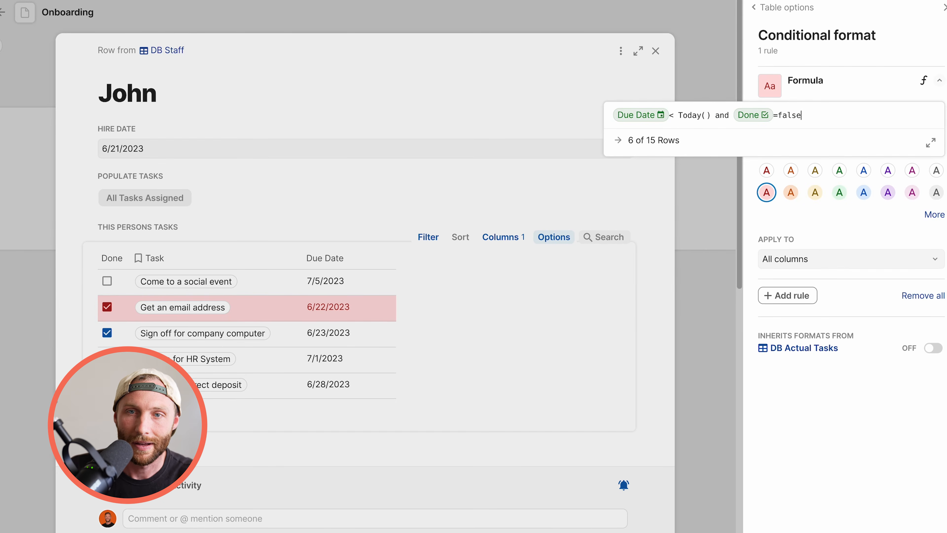
click(695, 51)
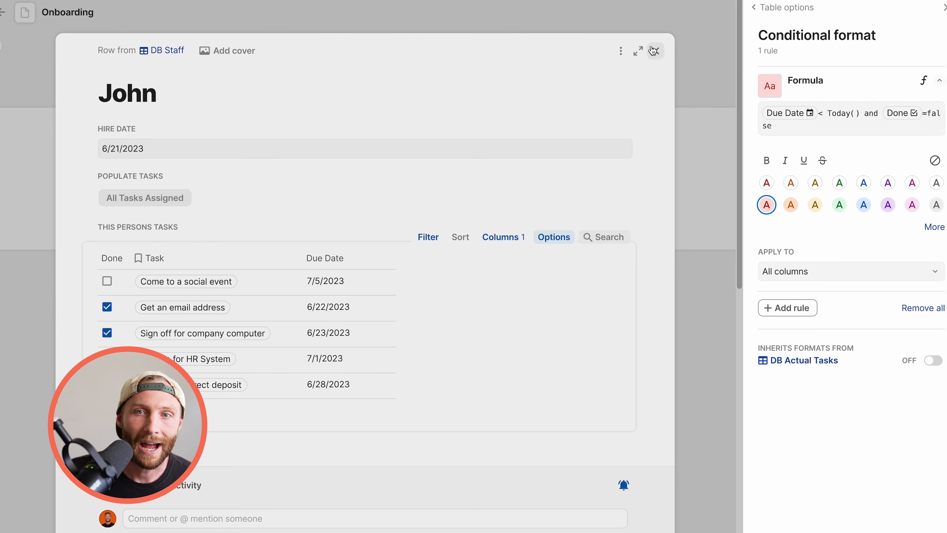
click(667, 67)
Review the task lists of the second and third staff cards, and untick Sign off for company computer on the third.
scroll(214, 408, down, 10)
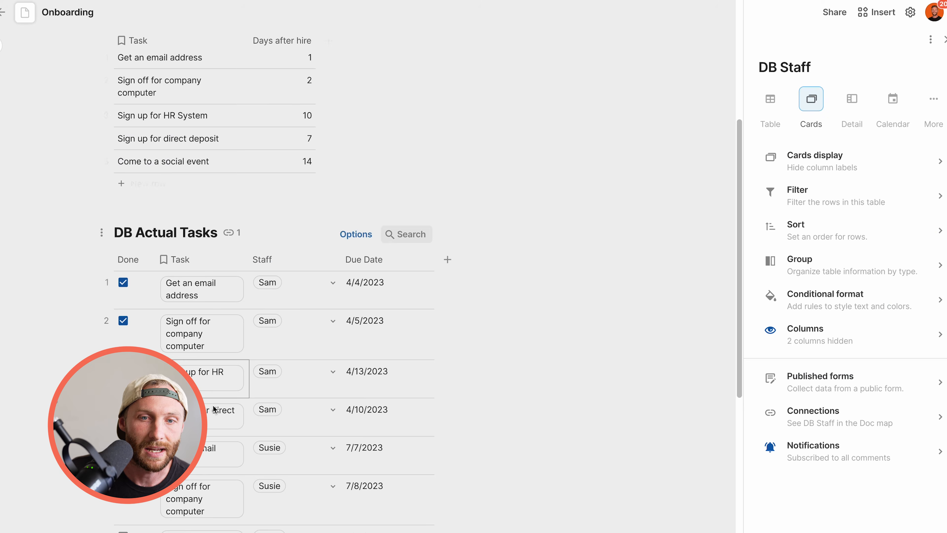
scroll(215, 409, up, 5)
scroll(214, 409, up, 5)
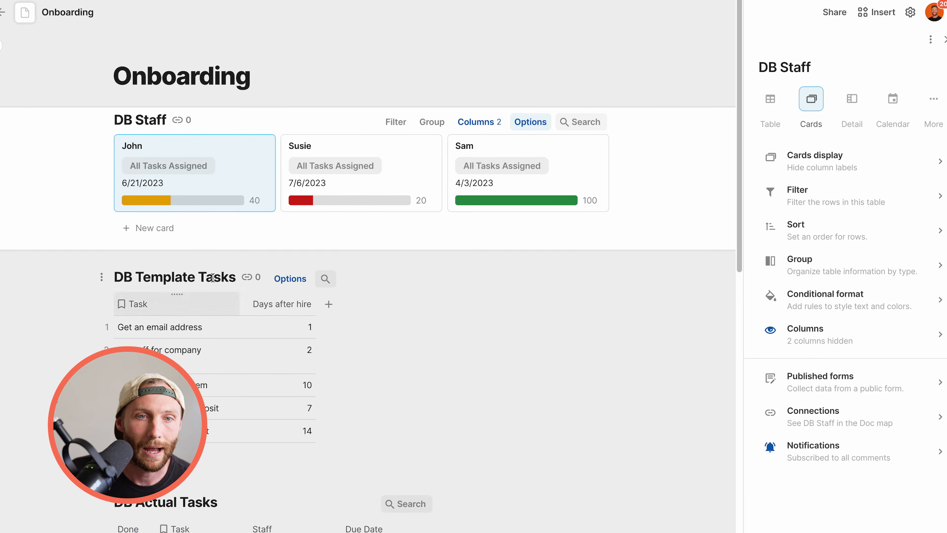
click(305, 196)
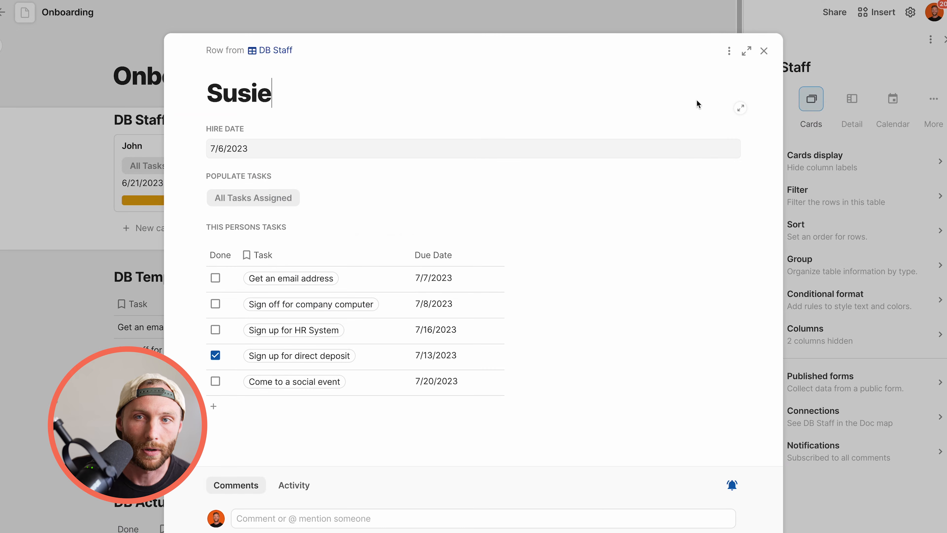
click(763, 51)
click(536, 185)
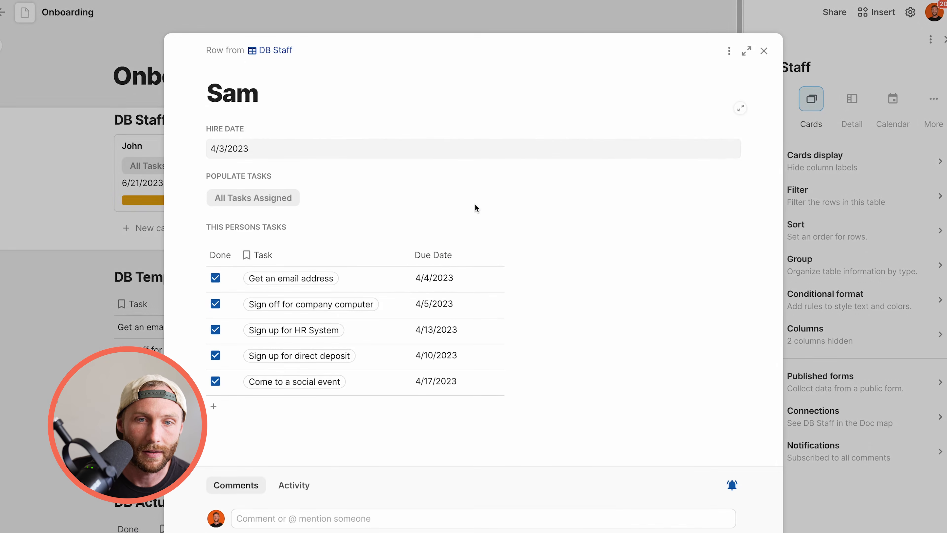
click(219, 306)
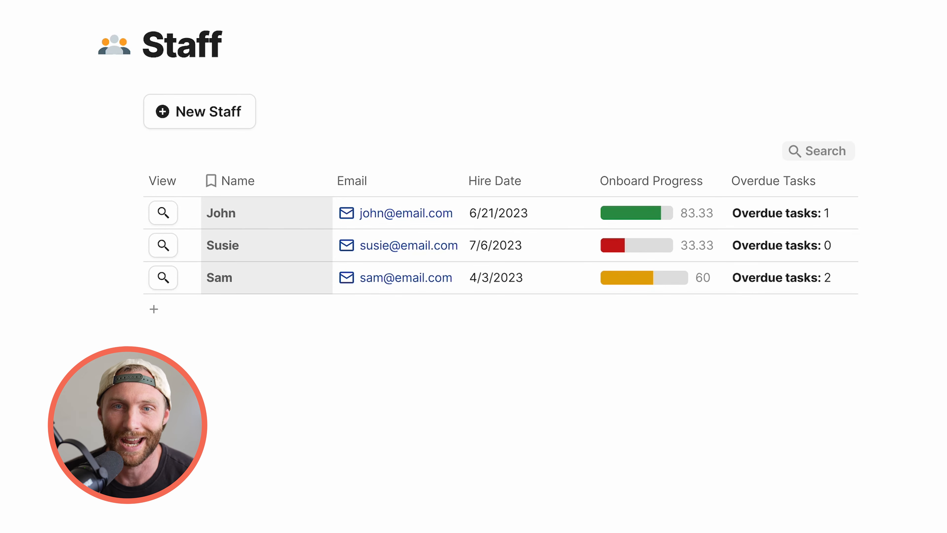
Examine the Name and Overdue Tasks columns on the finished Staff page and view the first staff member's task list.
click(255, 221)
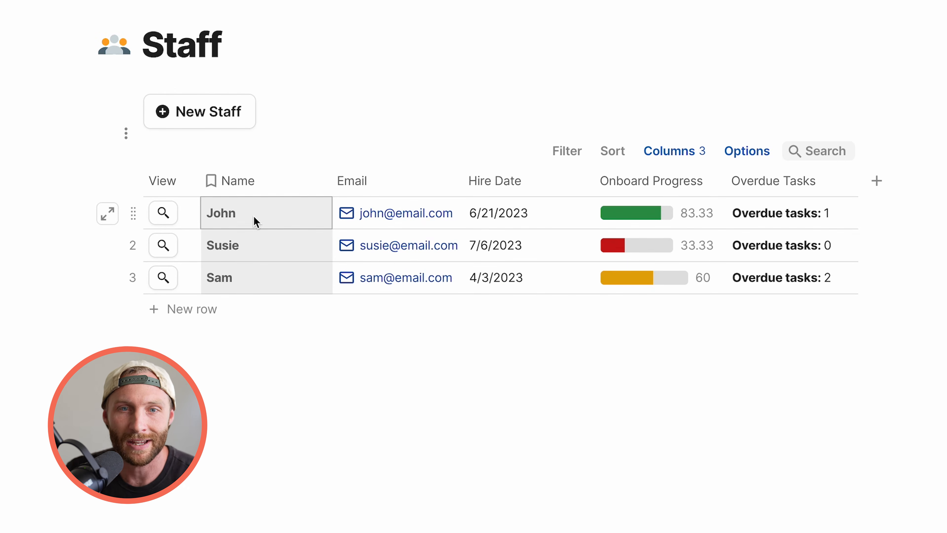
drag(256, 221, 272, 279)
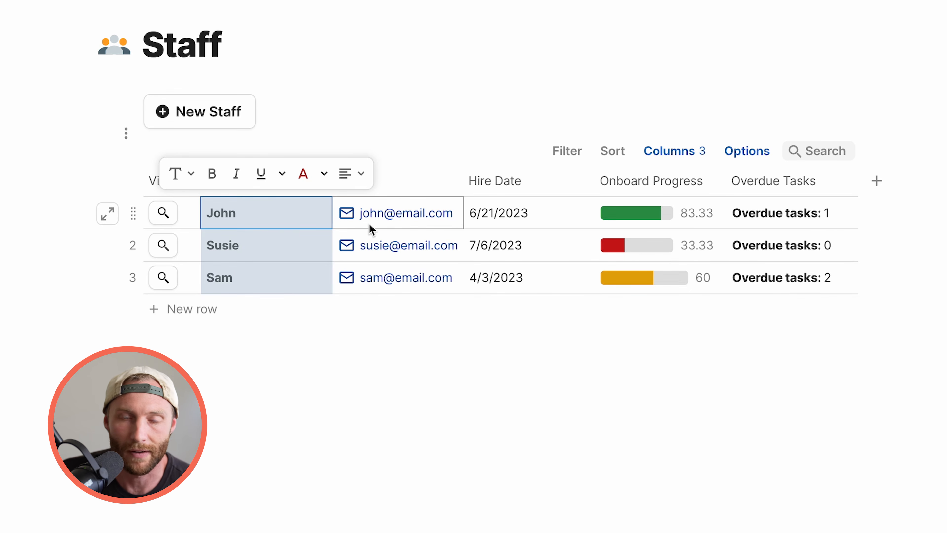
click(586, 465)
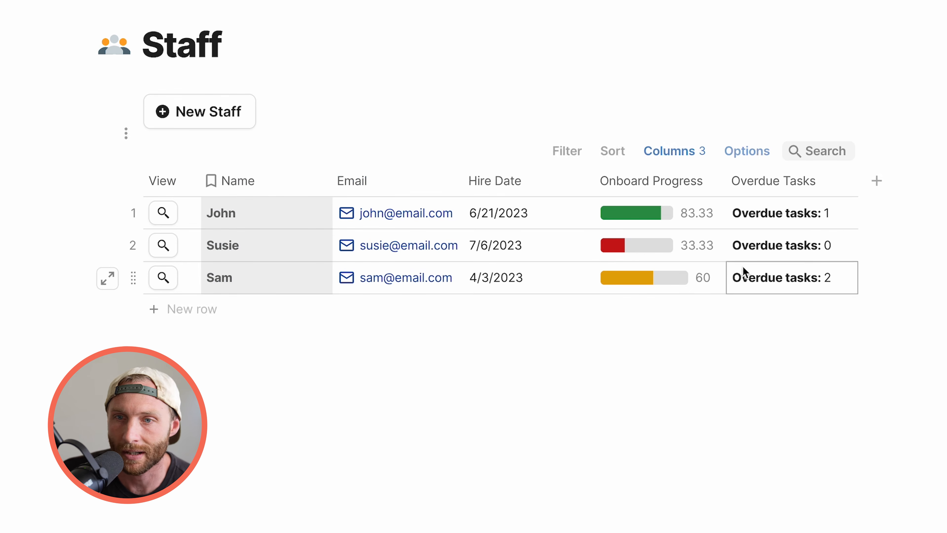
drag(826, 236, 828, 278)
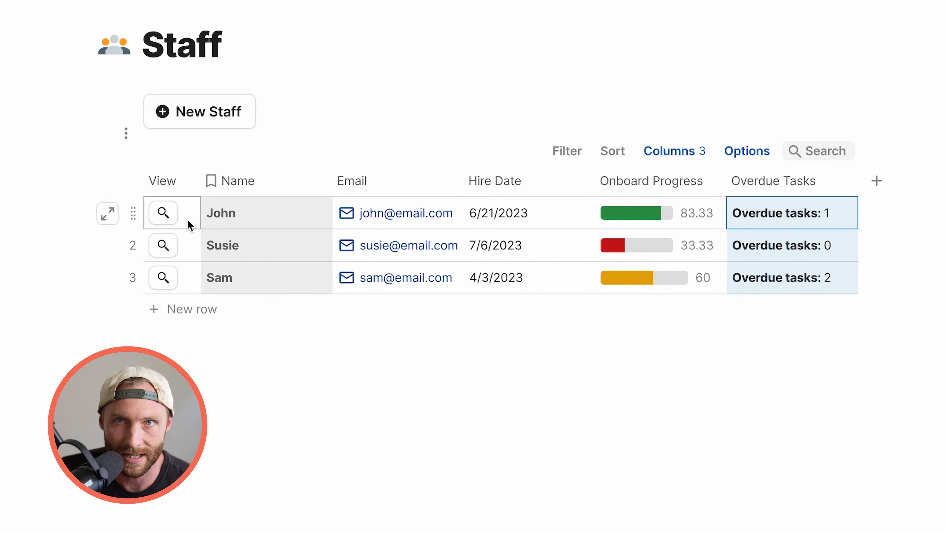
click(164, 212)
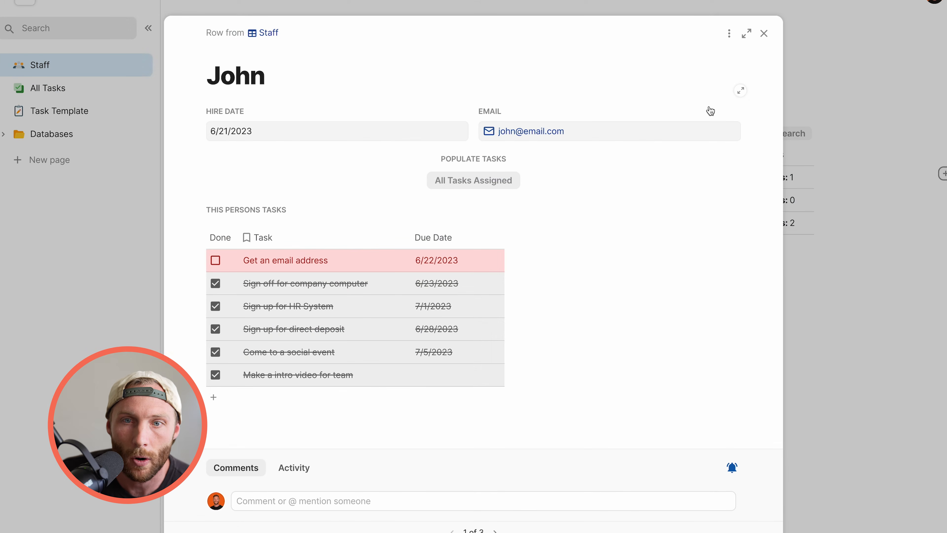
click(764, 33)
Create a blank staff record, assign it the template tasks, and close the record.
click(350, 114)
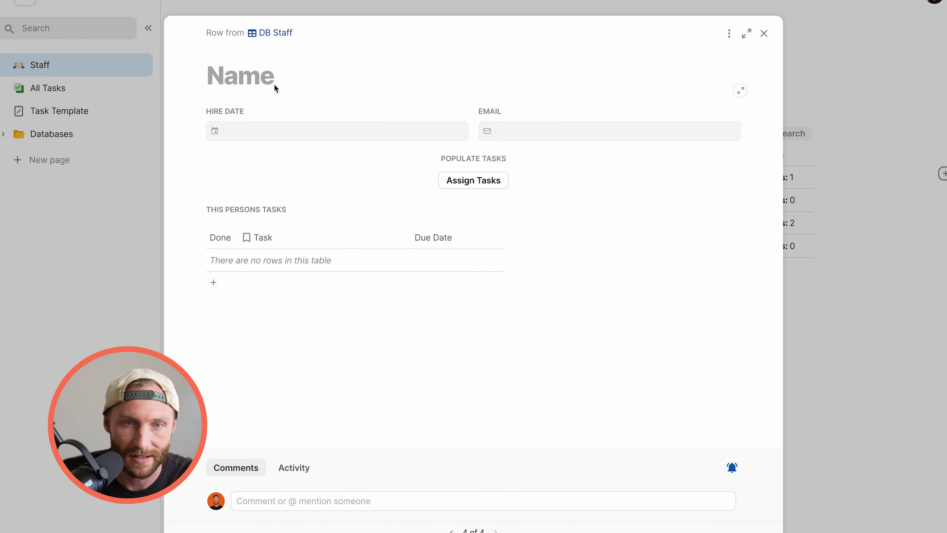
click(470, 183)
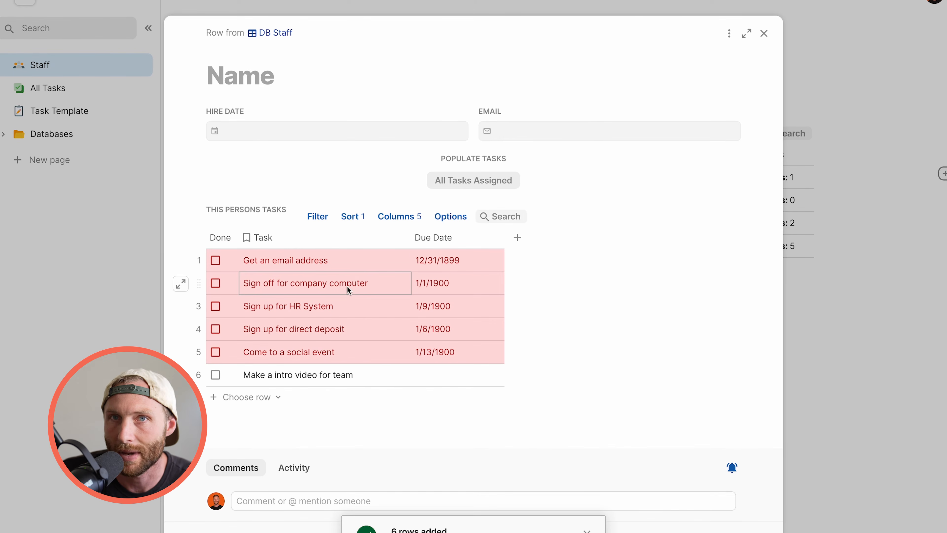
click(764, 33)
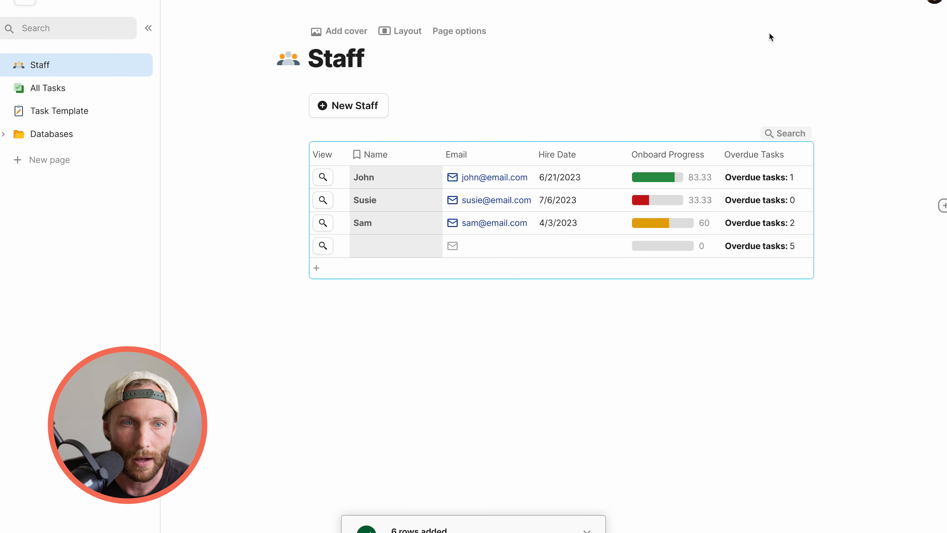
Open the All Tasks page and look over the open tasks listed for every staff member.
click(80, 101)
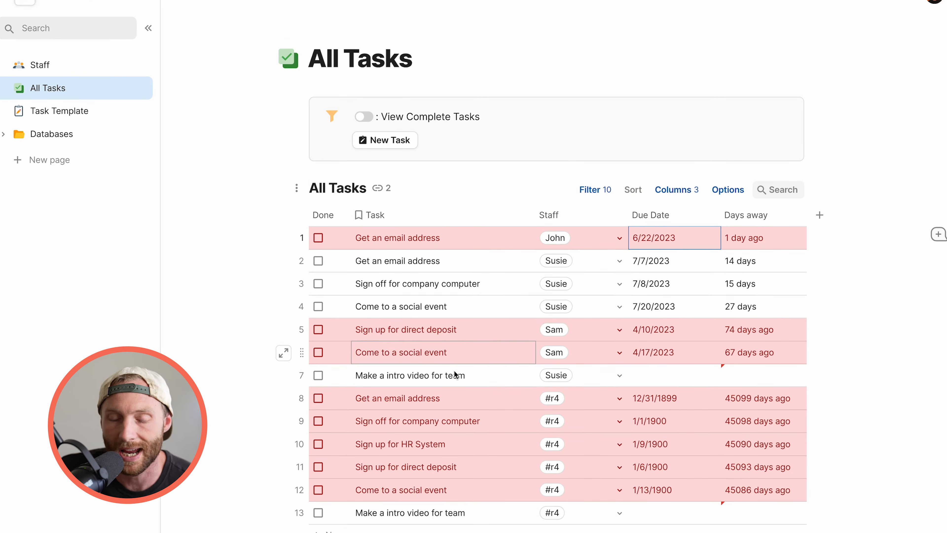
scroll(432, 427, down, 1)
drag(418, 227, 432, 435)
scroll(433, 435, up, 1)
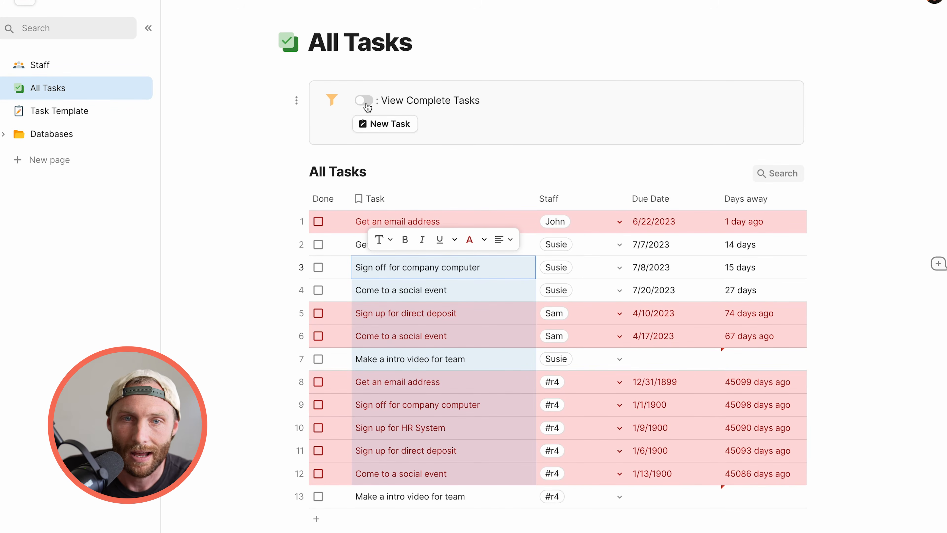
Add a task named "SIgn the new paper" for the third staff member, due 7/7/2023, and close its record.
click(391, 125)
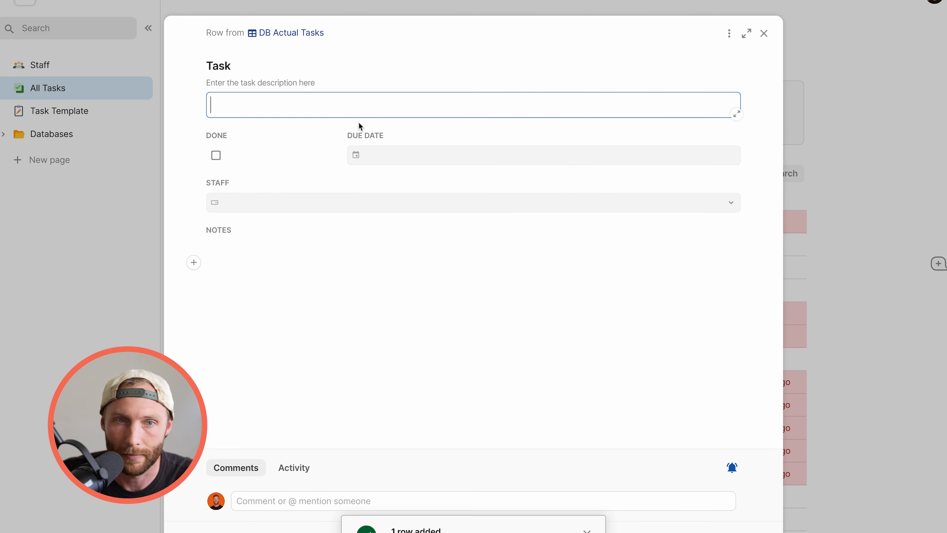
text(SIgn the new paper)
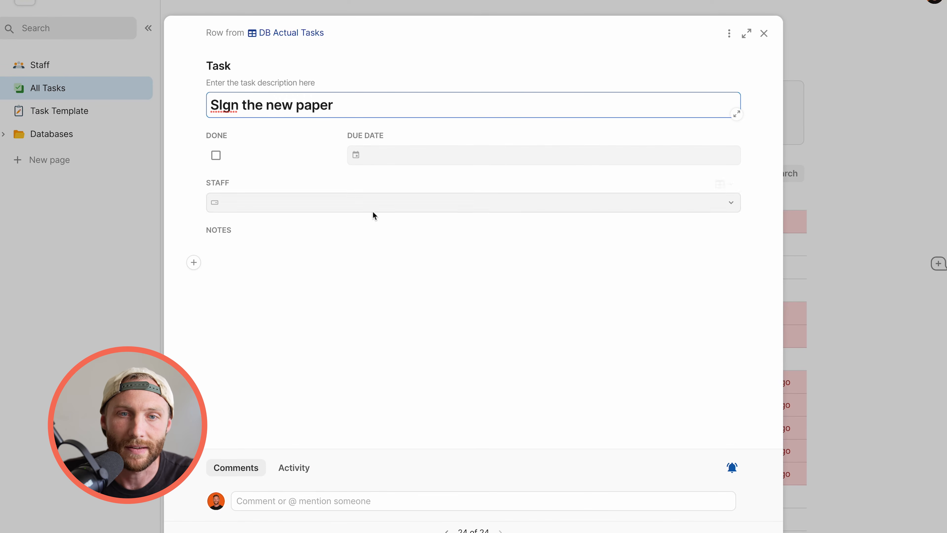
click(371, 205)
click(373, 267)
click(405, 162)
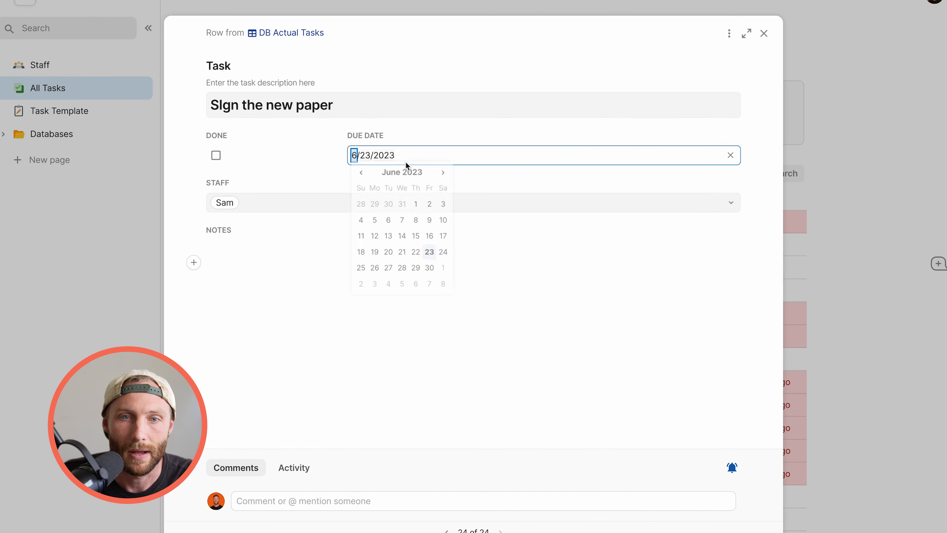
click(429, 286)
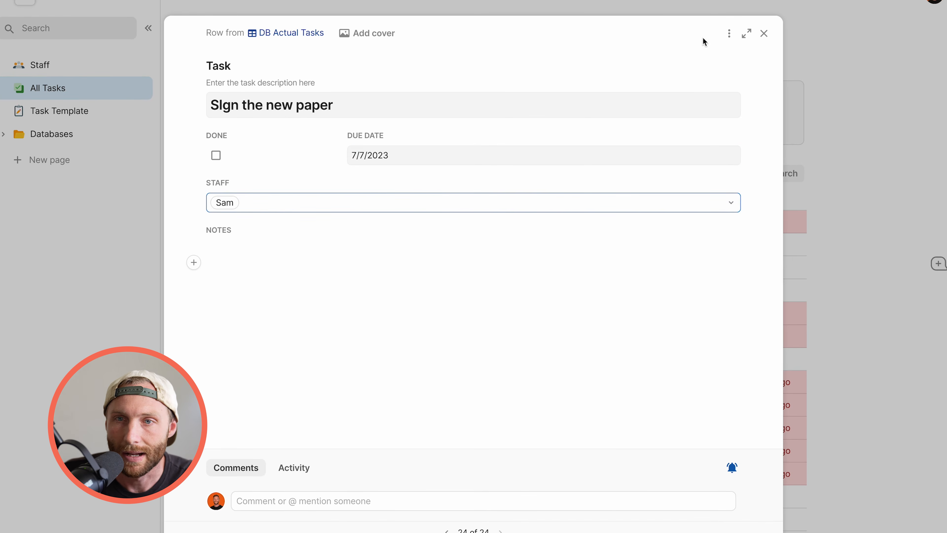
click(764, 33)
Look over the Task and Days away columns, and set the second listed task's due date to 6/23/2023.
drag(447, 224, 473, 522)
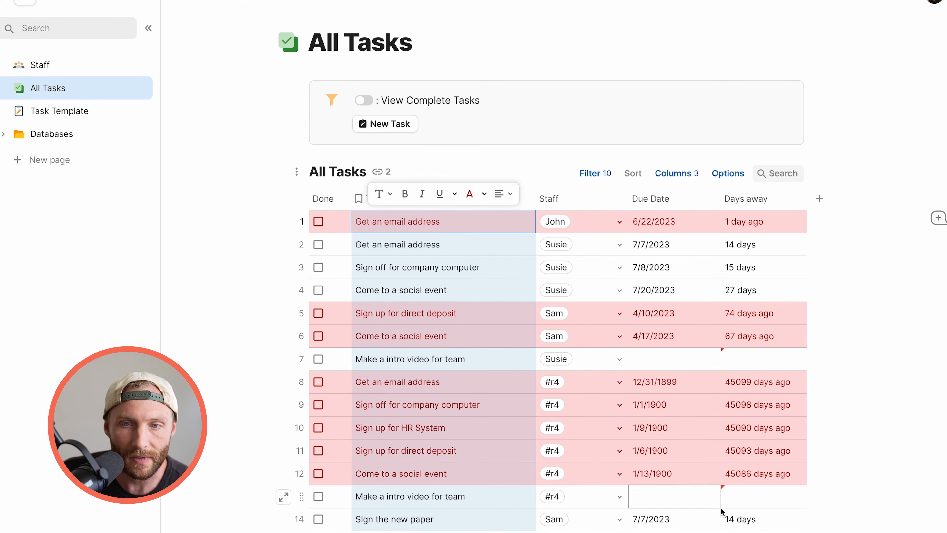
drag(742, 222, 768, 496)
double_click(648, 251)
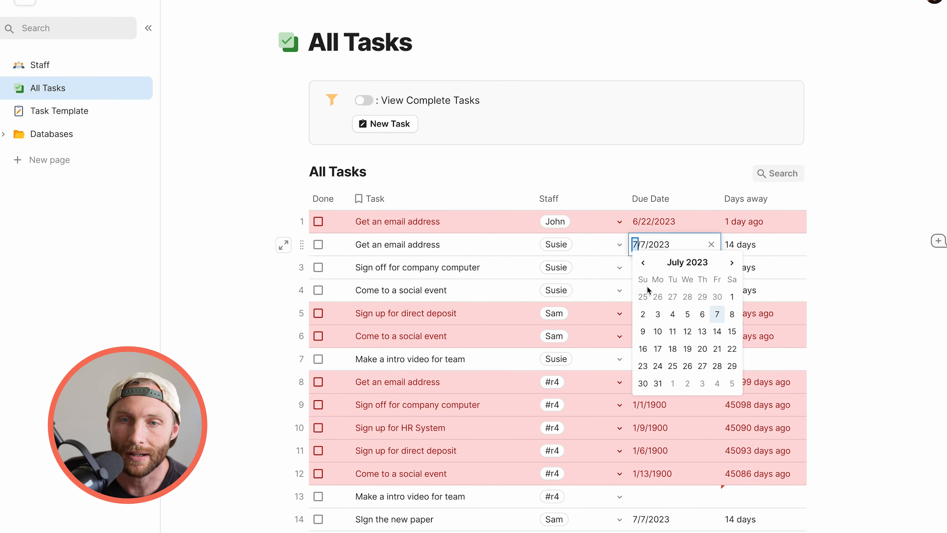
click(646, 264)
click(716, 348)
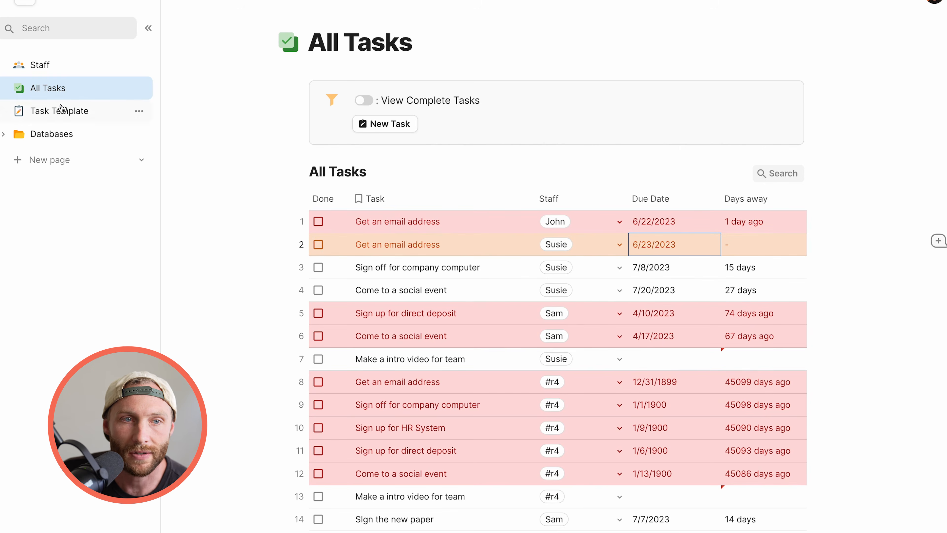
Review the onboarding tasks on the Task Template page and the DB Staff, DB Template Tasks and DB Actual Tasks pages.
click(73, 110)
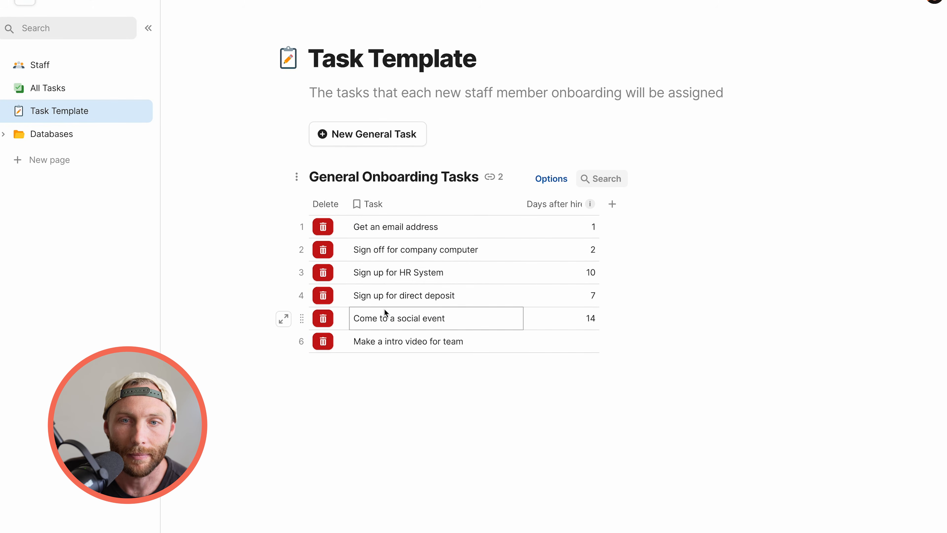
drag(388, 224, 410, 341)
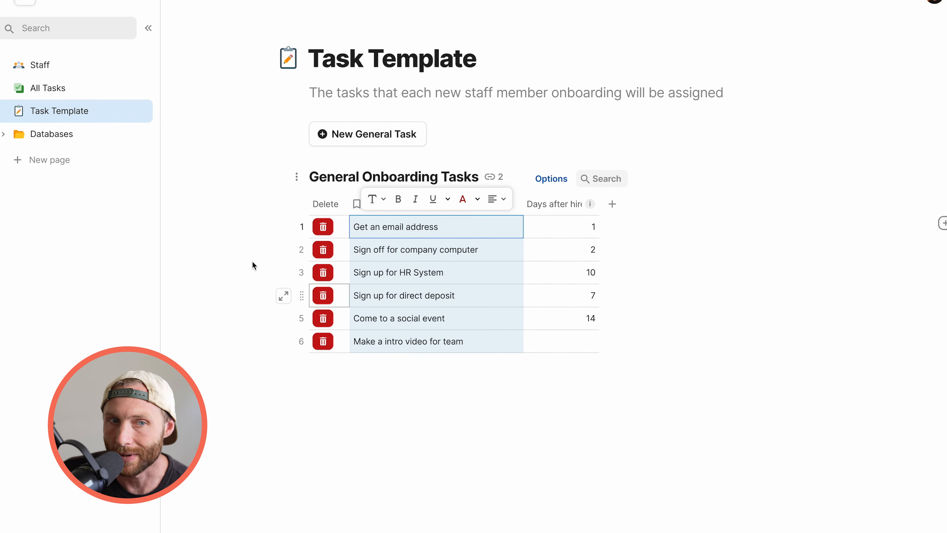
click(8, 134)
click(86, 159)
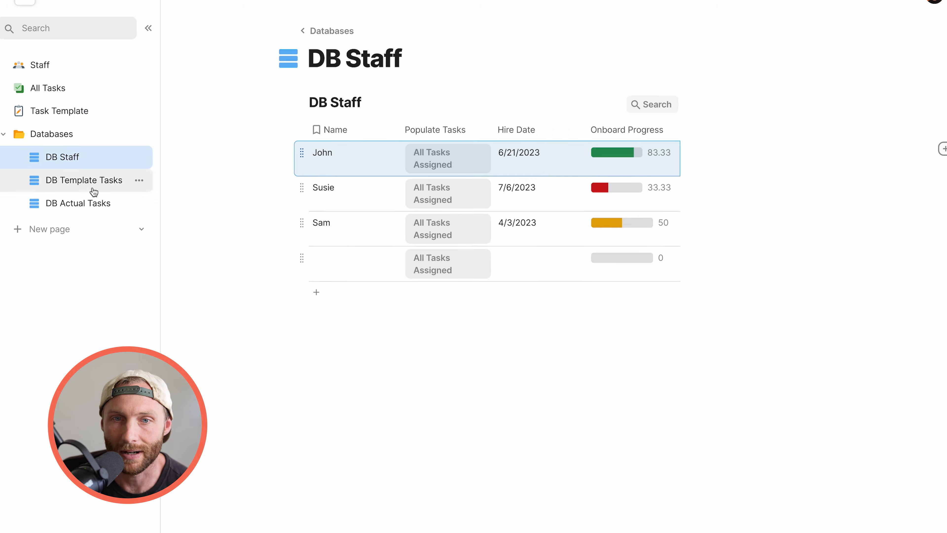
click(93, 186)
click(99, 207)
click(98, 190)
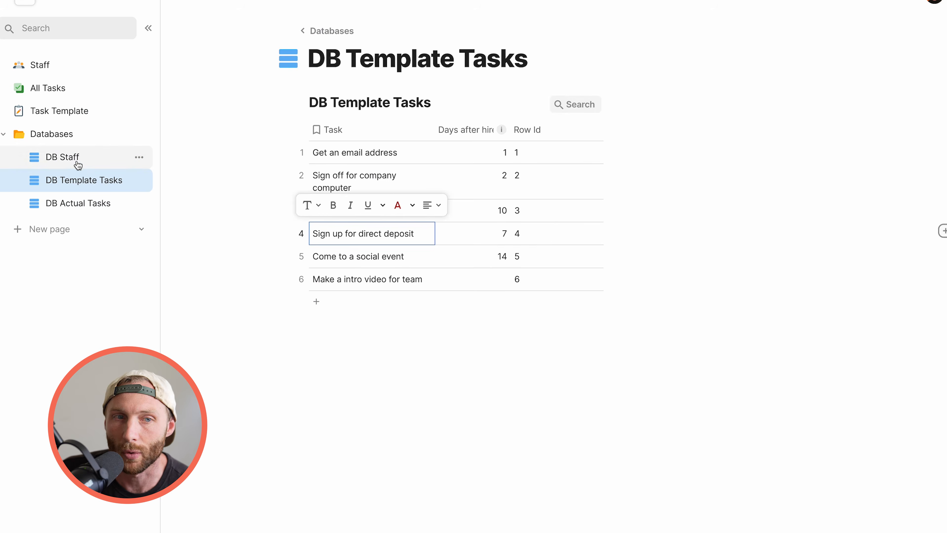
click(85, 164)
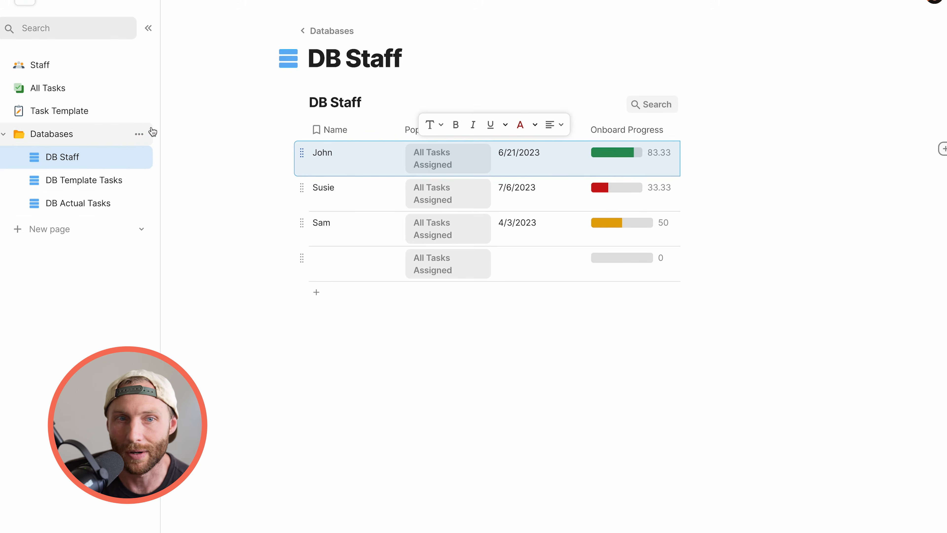
Hide the Databases page and its subpages from the document's page list, and dismiss the hidden pages tip.
click(139, 135)
click(228, 386)
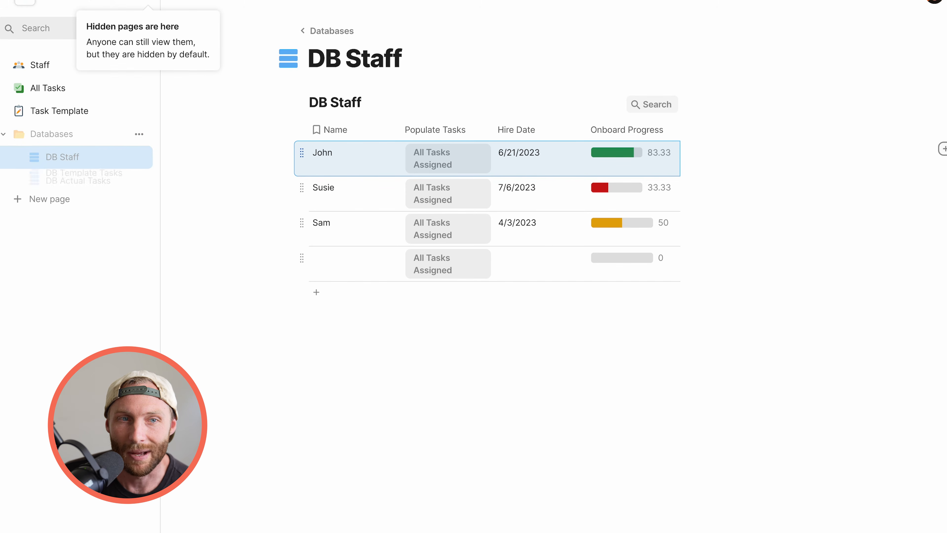
click(256, 393)
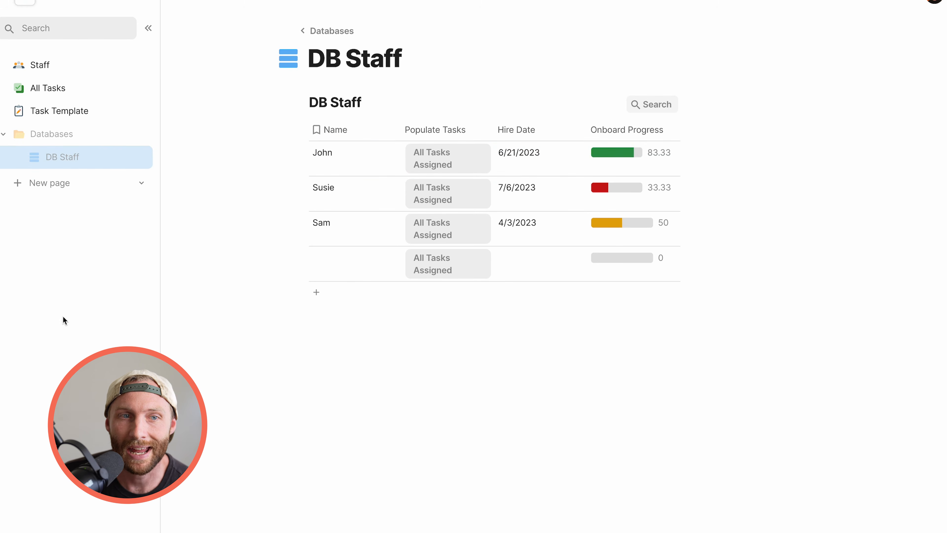
View the Staff, All Tasks and Task Template pages in turn.
click(53, 75)
click(59, 90)
click(68, 117)
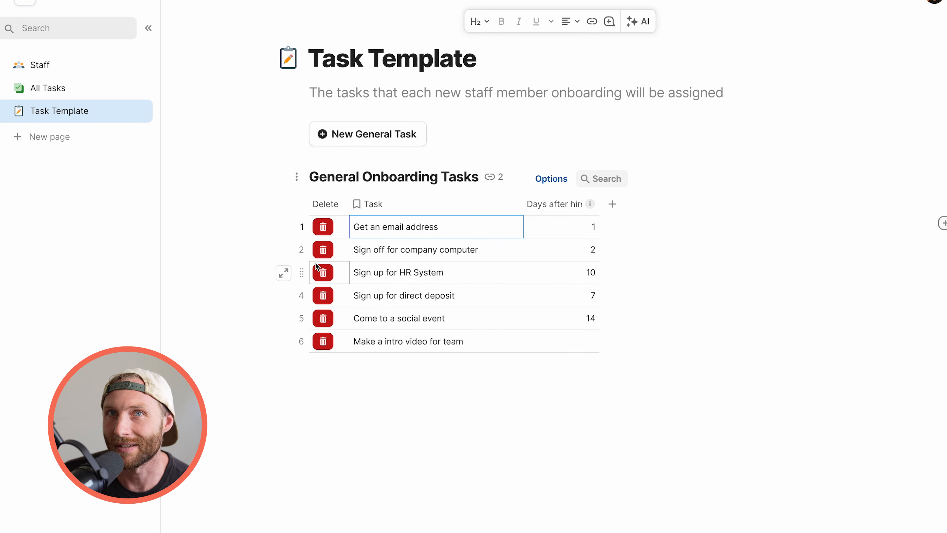